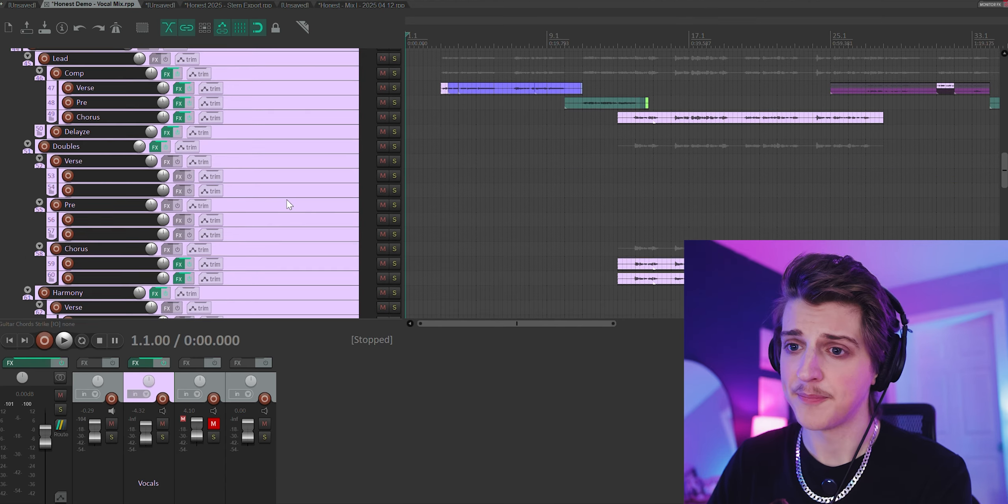
Step: Look through the Honest Demo - Vocal Mix arrangement, from the background vocals up through the synth, guitar, bass and drum tracks
{"action": "scroll", "coordinate": [288, 203], "scroll_direction": "down", "scroll_amount": 7}
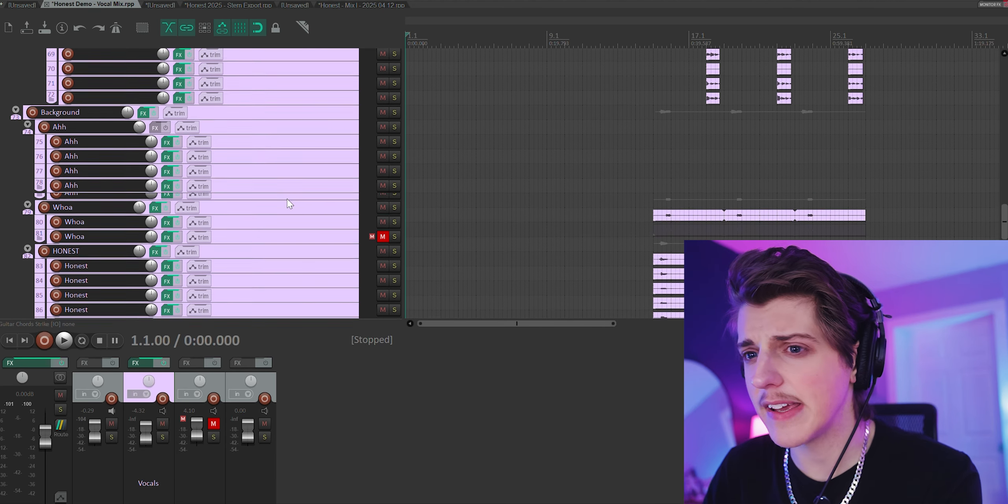
{"action": "scroll", "coordinate": [302, 238], "scroll_direction": "up", "scroll_amount": 20}
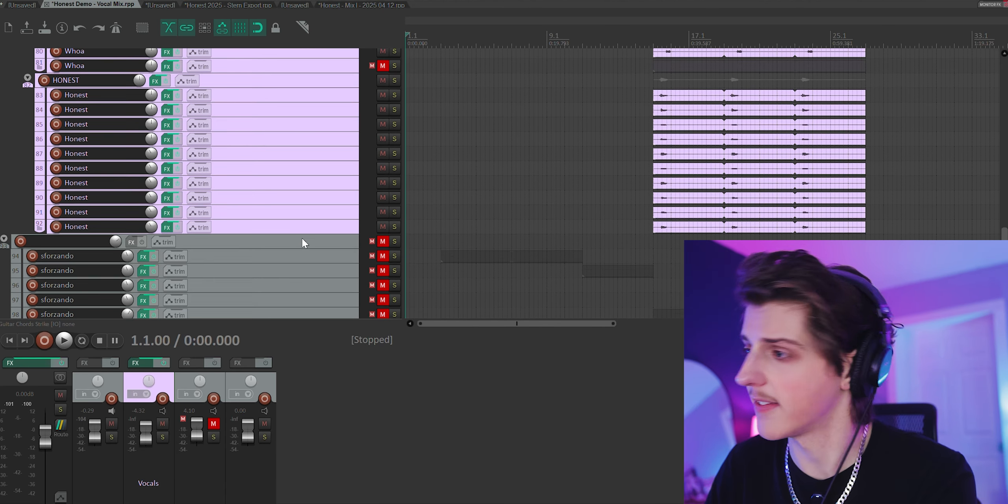
{"action": "scroll", "coordinate": [605, 169], "scroll_direction": "down", "scroll_amount": 3}
{"action": "scroll", "coordinate": [605, 169], "scroll_direction": "down", "scroll_amount": 2}
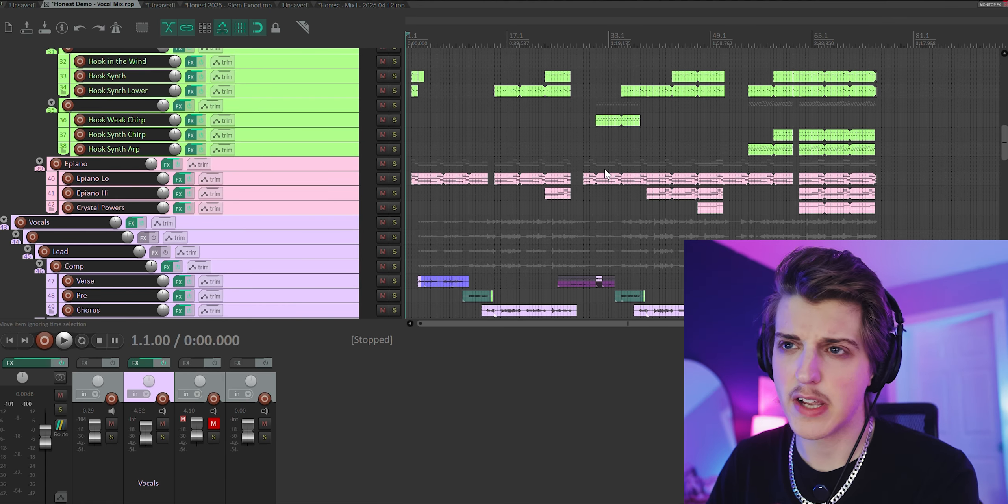
{"action": "scroll", "coordinate": [433, 200], "scroll_direction": "up", "scroll_amount": 4}
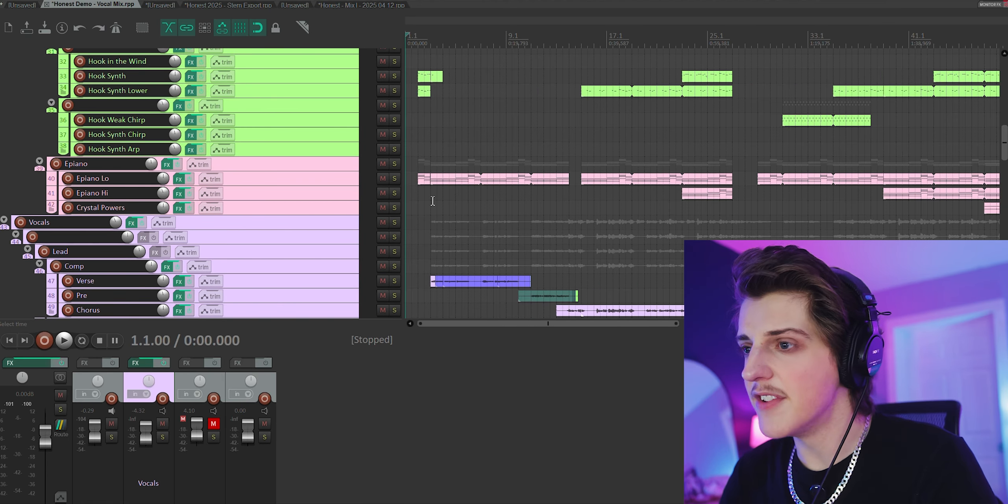
{"action": "scroll", "coordinate": [331, 181], "scroll_direction": "up", "scroll_amount": 7}
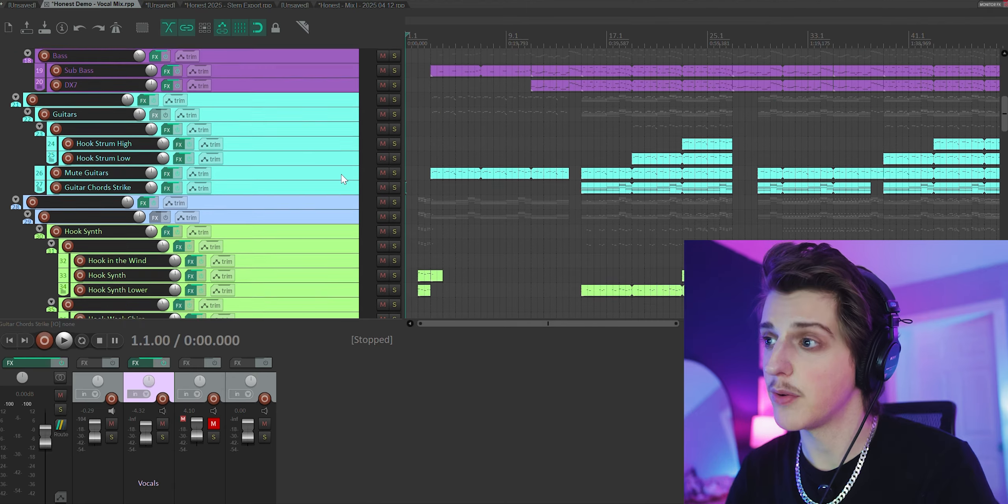
{"action": "scroll", "coordinate": [343, 173], "scroll_direction": "up", "scroll_amount": 6}
{"action": "scroll", "coordinate": [311, 149], "scroll_direction": "down", "scroll_amount": 2}
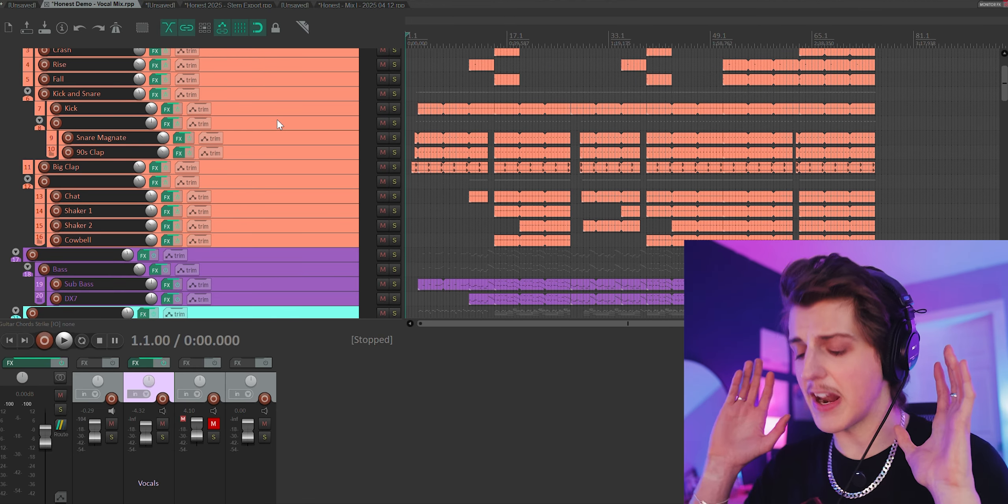
{"action": "scroll", "coordinate": [278, 120], "scroll_direction": "up", "scroll_amount": 1}
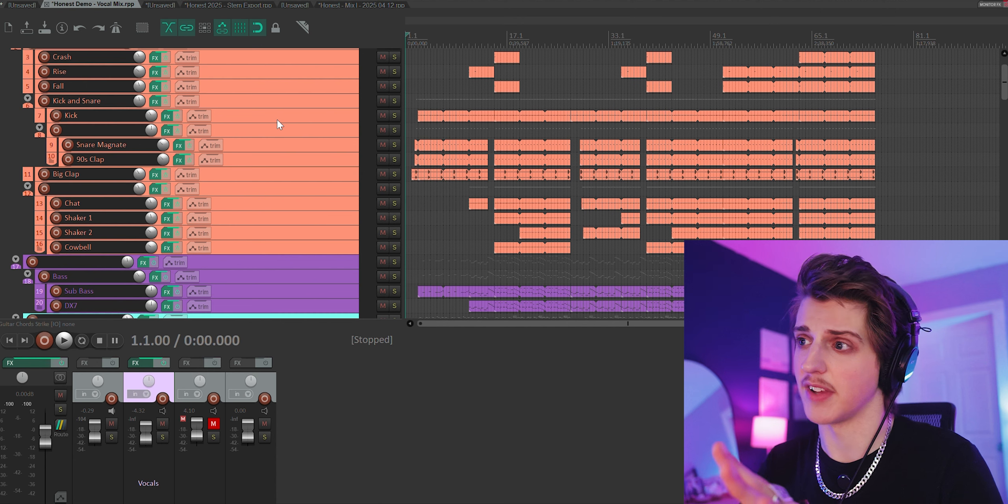
{"action": "scroll", "coordinate": [276, 130], "scroll_direction": "up", "scroll_amount": 4}
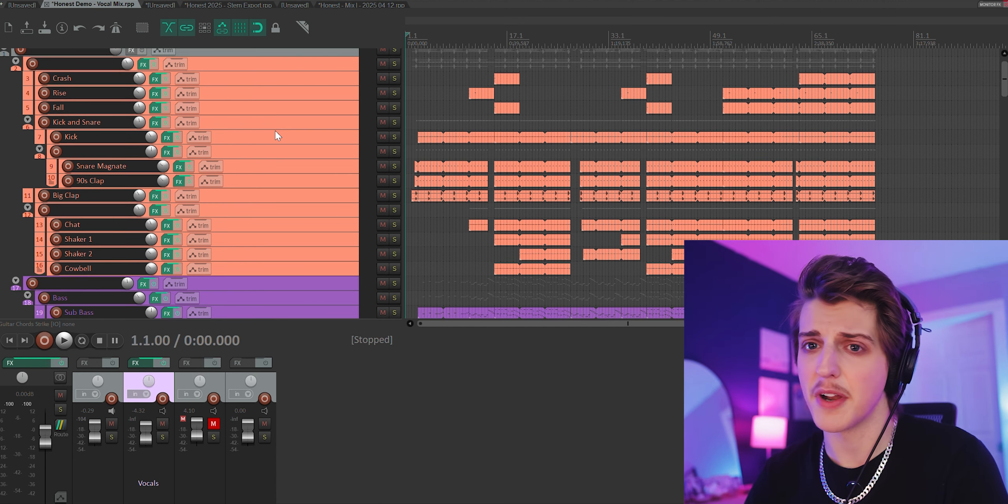
{"action": "scroll", "coordinate": [279, 158], "scroll_direction": "down", "scroll_amount": 5}
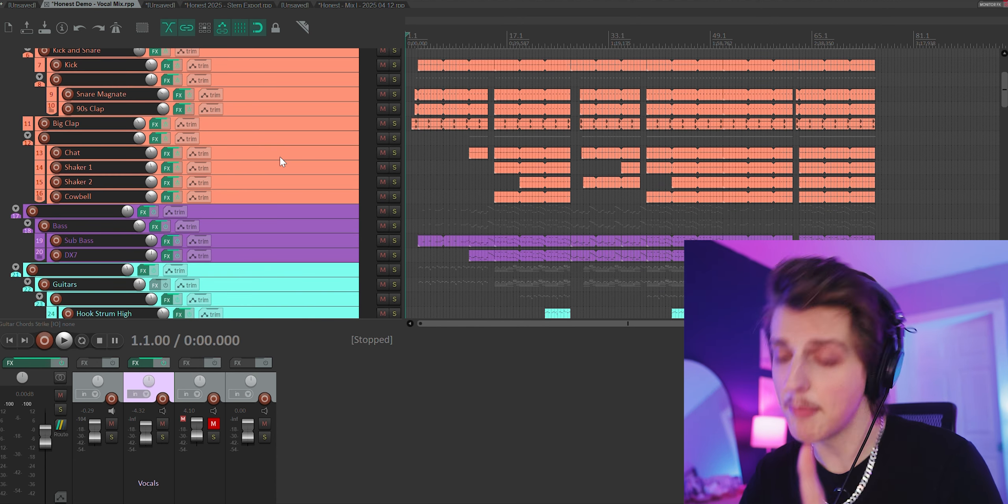
Step: Solo the Guitar Chords Strike track and play it from bar 15
{"action": "scroll", "coordinate": [271, 158], "scroll_direction": "down", "scroll_amount": 10}
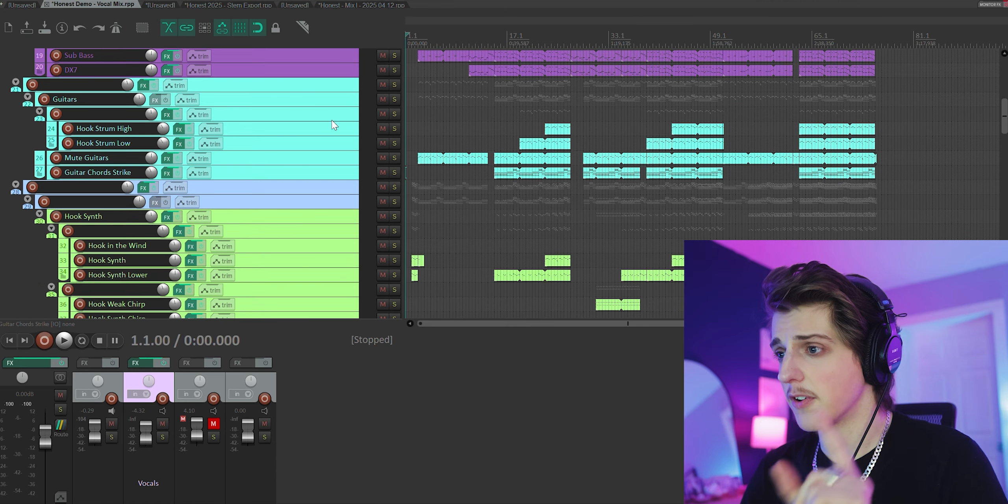
{"action": "left_click", "coordinate": [501, 111]}
{"action": "left_click", "coordinate": [514, 126]}
{"action": "left_click", "coordinate": [502, 124]}
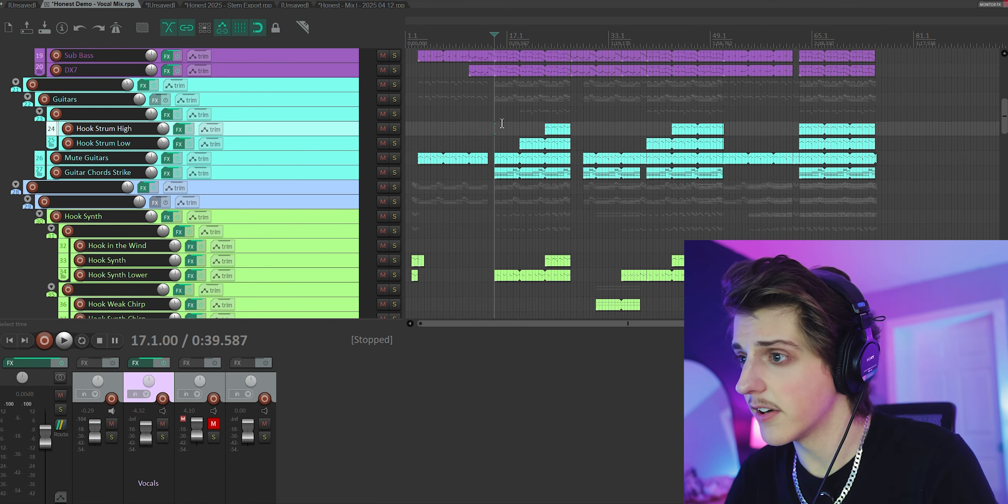
{"action": "scroll", "coordinate": [426, 110], "scroll_direction": "up", "scroll_amount": 5}
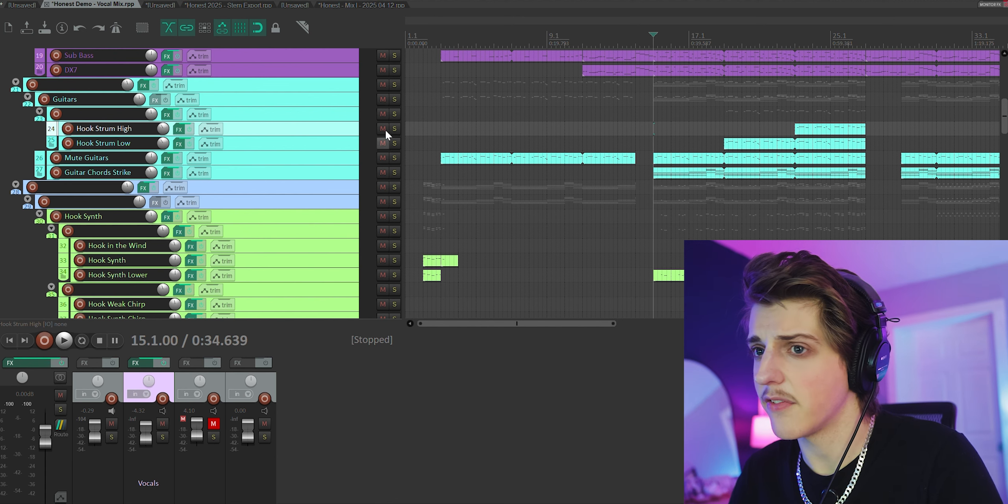
{"action": "left_click", "coordinate": [394, 157]}
{"action": "key", "text": "space"}
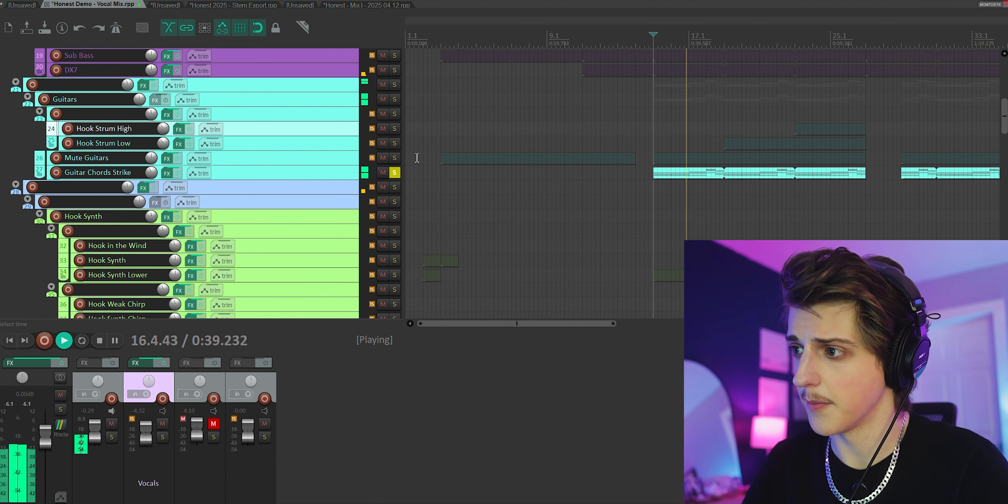
Step: Listen to Mute Guitars soloed, followed by only the folder holding the Hook Strum tracks, playing that folder from bar 23
{"action": "left_click", "coordinate": [394, 157]}
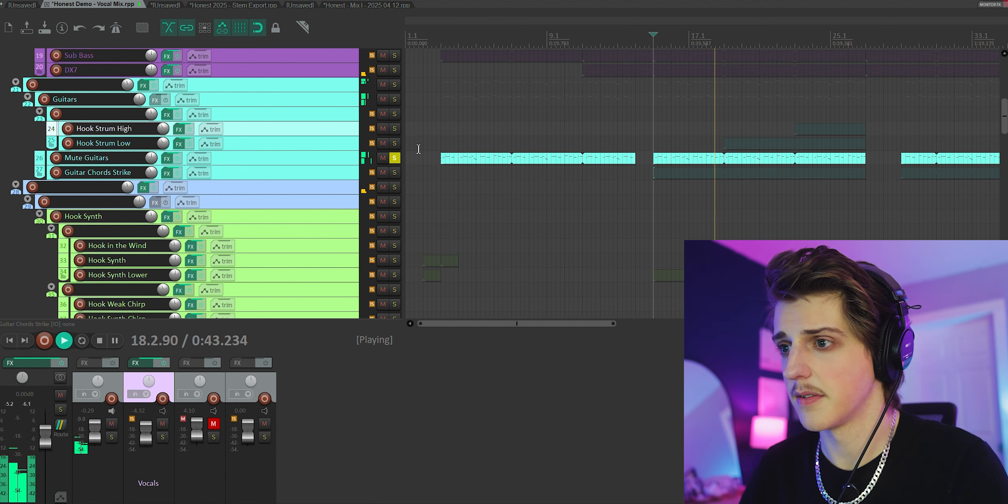
{"action": "left_click", "coordinate": [395, 114]}
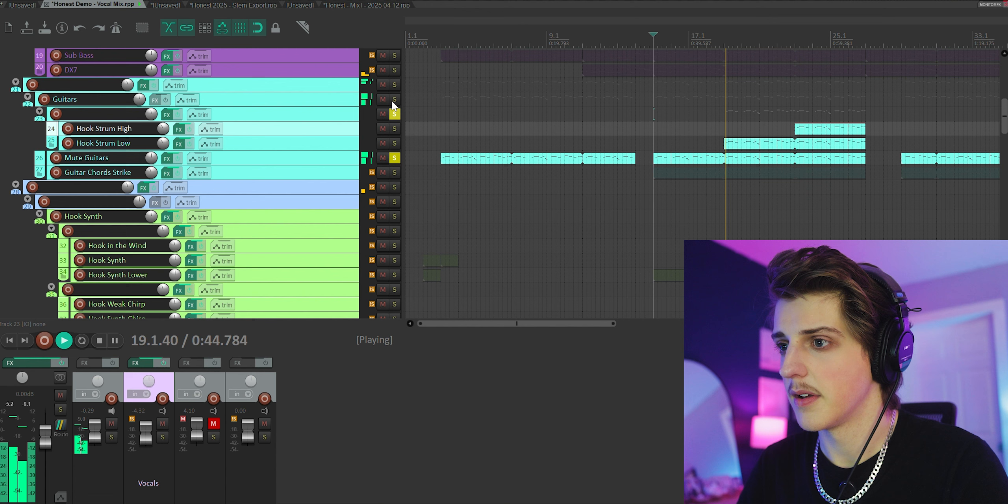
{"action": "left_click", "coordinate": [394, 157]}
{"action": "left_click", "coordinate": [796, 100]}
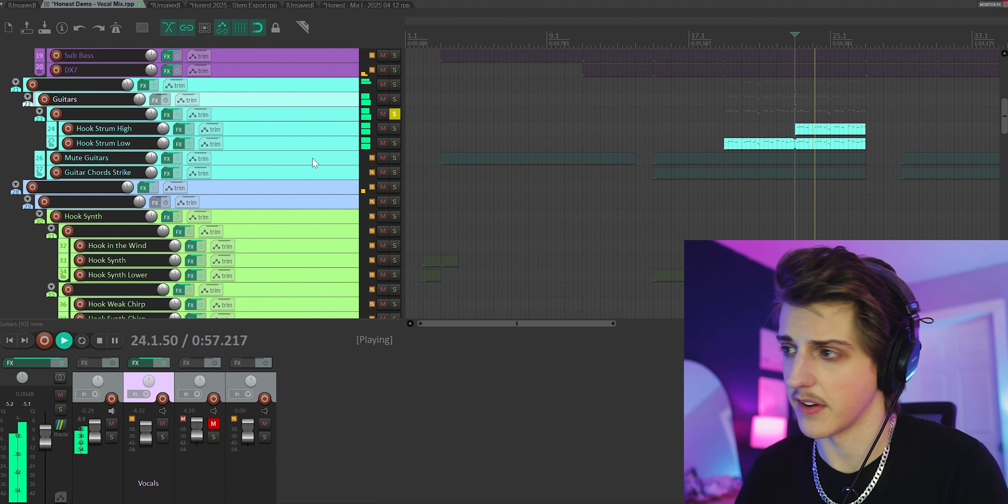
{"action": "key", "text": "minus"}
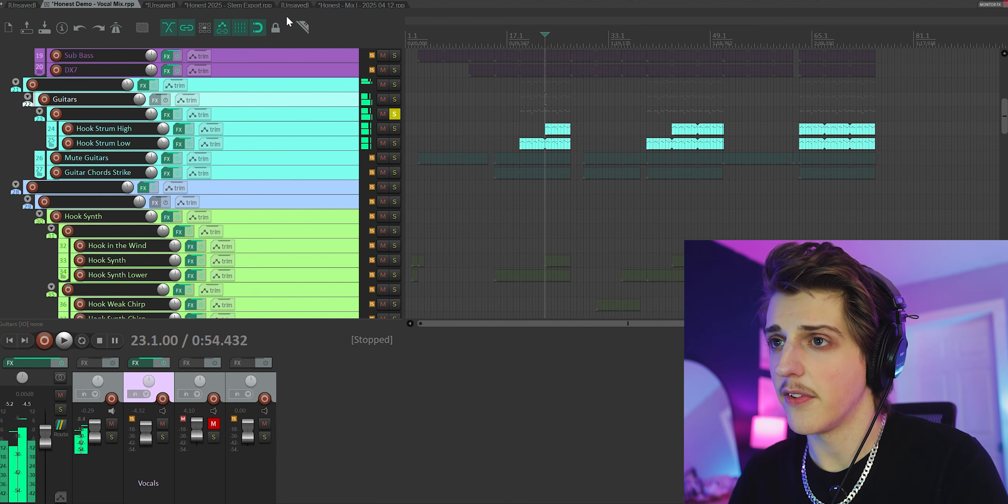
Step: Switch to the Honest 2025 - Stem Export project and play its soloed Real Guitar folder from position 43.3
{"action": "left_click", "coordinate": [252, 5]}
{"action": "scroll", "coordinate": [357, 153], "scroll_direction": "down", "scroll_amount": 1}
{"action": "left_click", "coordinate": [446, 181]}
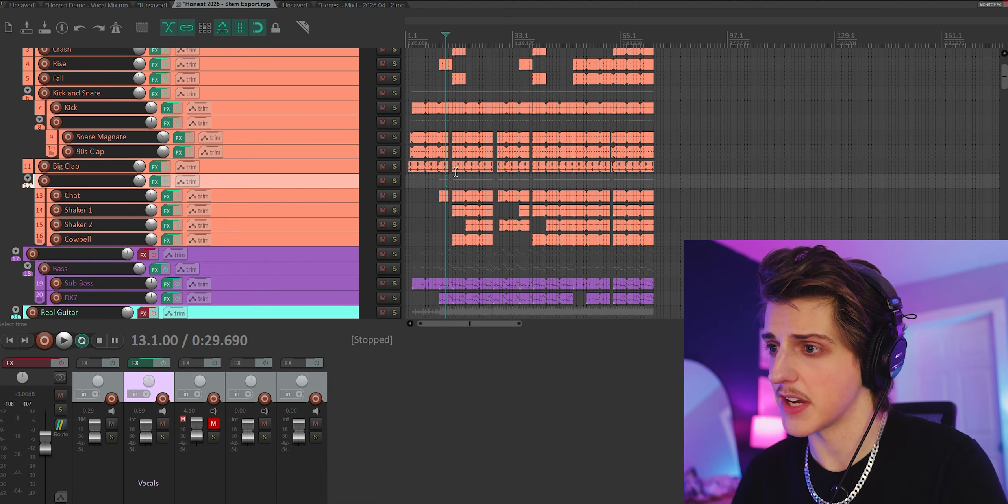
{"action": "scroll", "coordinate": [410, 193], "scroll_direction": "down", "scroll_amount": 1}
{"action": "scroll", "coordinate": [364, 208], "scroll_direction": "down", "scroll_amount": 6}
{"action": "scroll", "coordinate": [442, 110], "scroll_direction": "up", "scroll_amount": 3}
{"action": "left_click", "coordinate": [395, 92]}
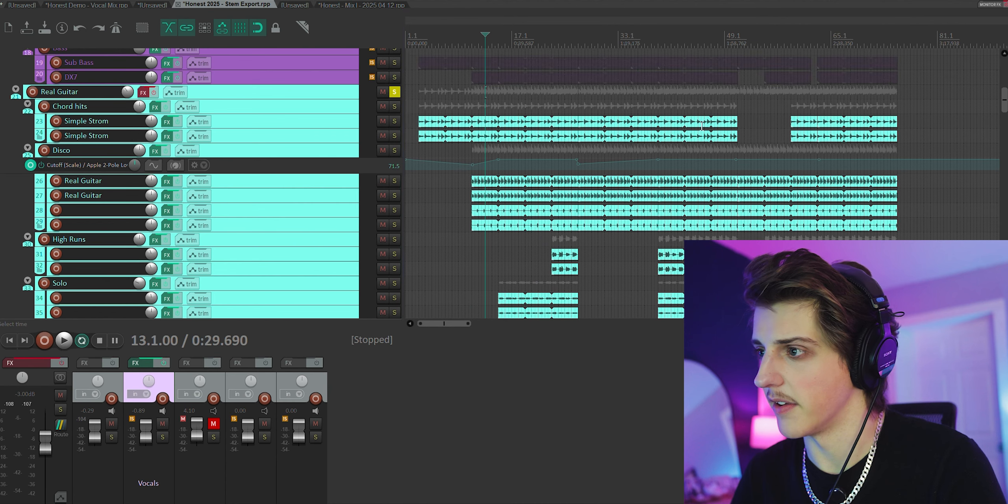
{"action": "left_click", "coordinate": [687, 106]}
{"action": "key", "text": "space"}
{"action": "scroll", "coordinate": [331, 200], "scroll_direction": "down", "scroll_amount": 12}
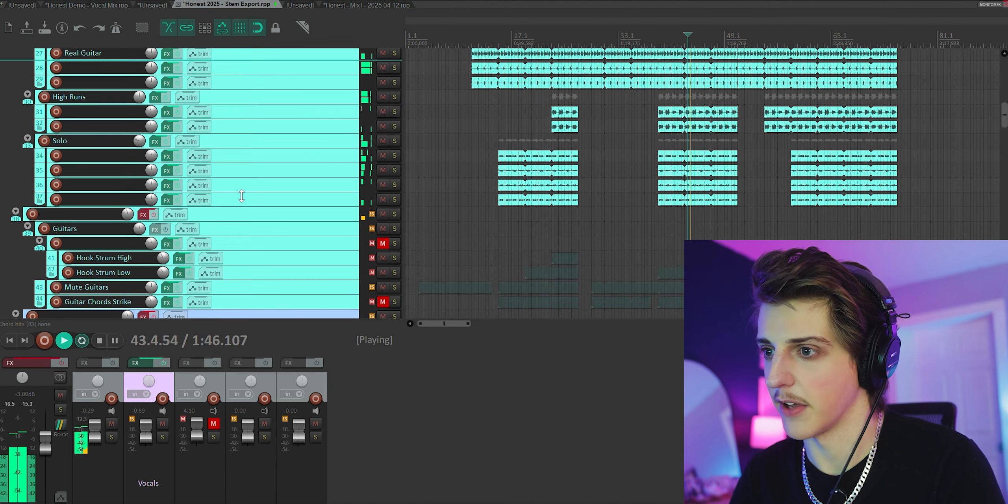
Step: Return to the Honest Demo - Vocal Mix project and look through its Lead, Doubles, Harmony and Background vocal tracks
{"action": "scroll", "coordinate": [248, 198], "scroll_direction": "up", "scroll_amount": 7}
{"action": "scroll", "coordinate": [254, 215], "scroll_direction": "up", "scroll_amount": 2}
{"action": "scroll", "coordinate": [329, 146], "scroll_direction": "down", "scroll_amount": 5}
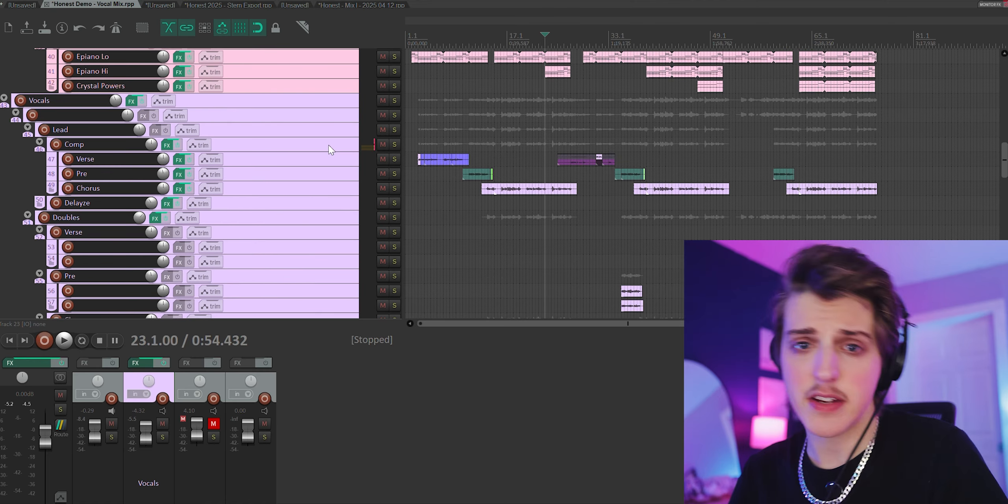
{"action": "scroll", "coordinate": [328, 145], "scroll_direction": "down", "scroll_amount": 5}
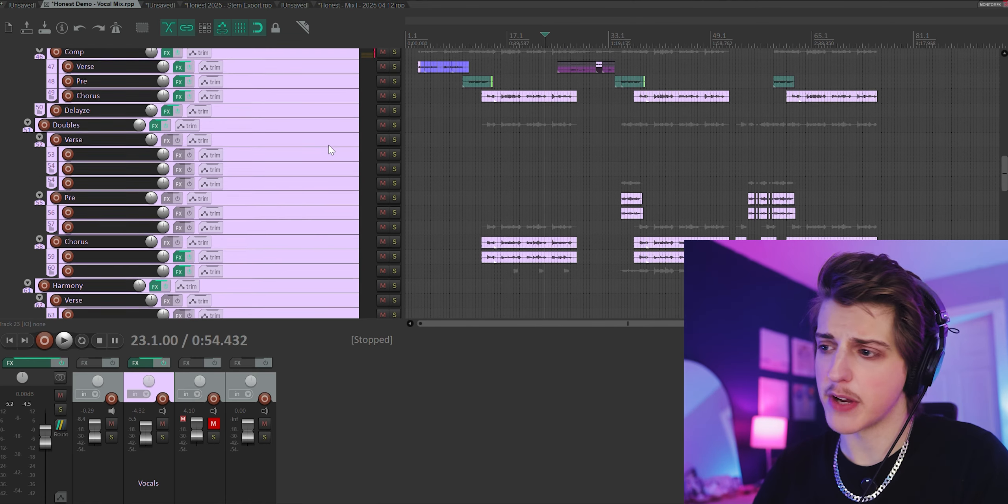
{"action": "scroll", "coordinate": [329, 145], "scroll_direction": "down", "scroll_amount": 7}
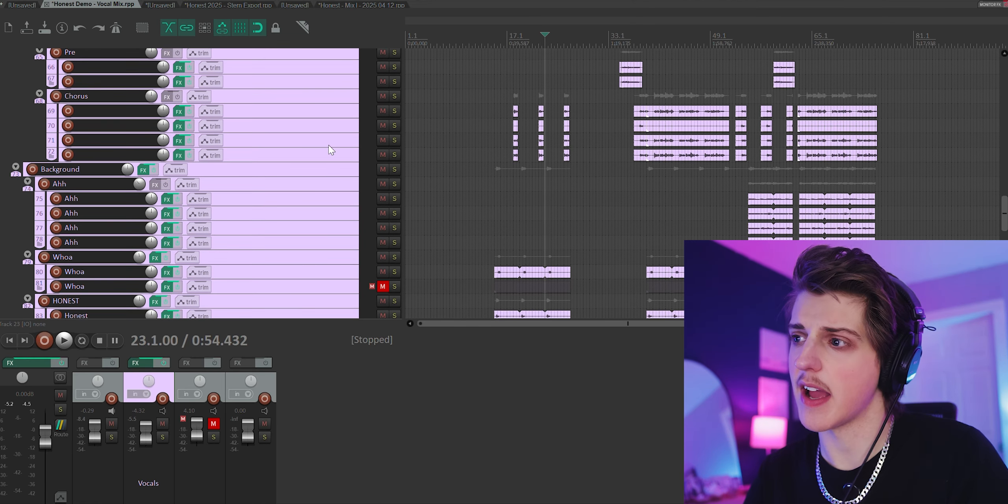
{"action": "scroll", "coordinate": [332, 151], "scroll_direction": "down", "scroll_amount": 5}
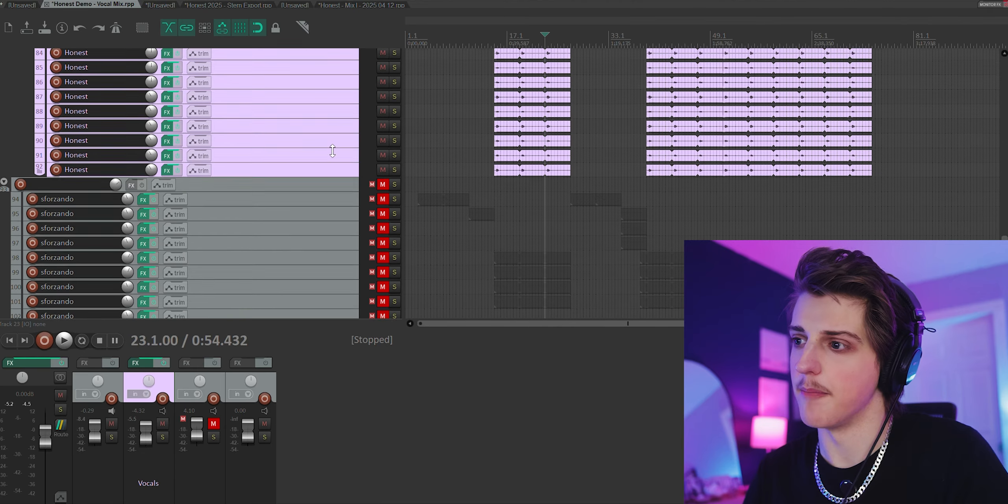
{"action": "scroll", "coordinate": [332, 151], "scroll_direction": "up", "scroll_amount": 3}
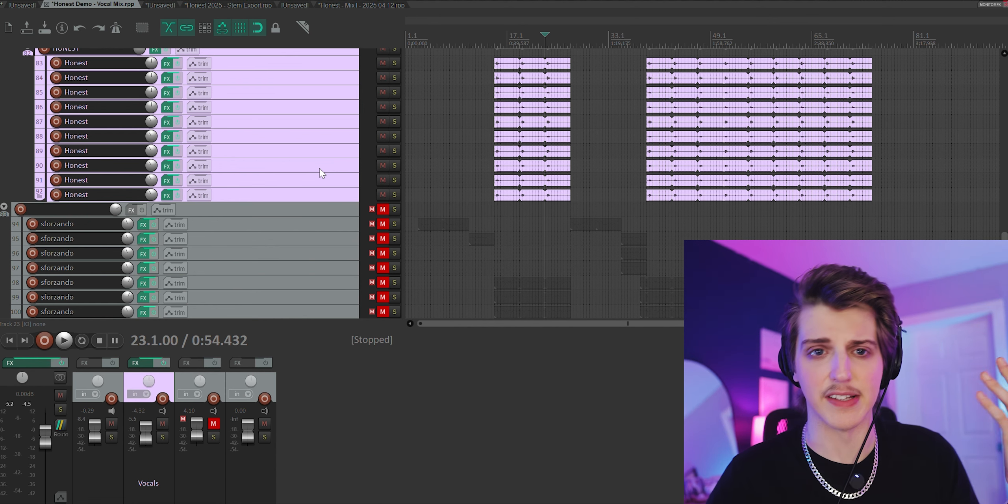
{"action": "scroll", "coordinate": [320, 169], "scroll_direction": "up", "scroll_amount": 2}
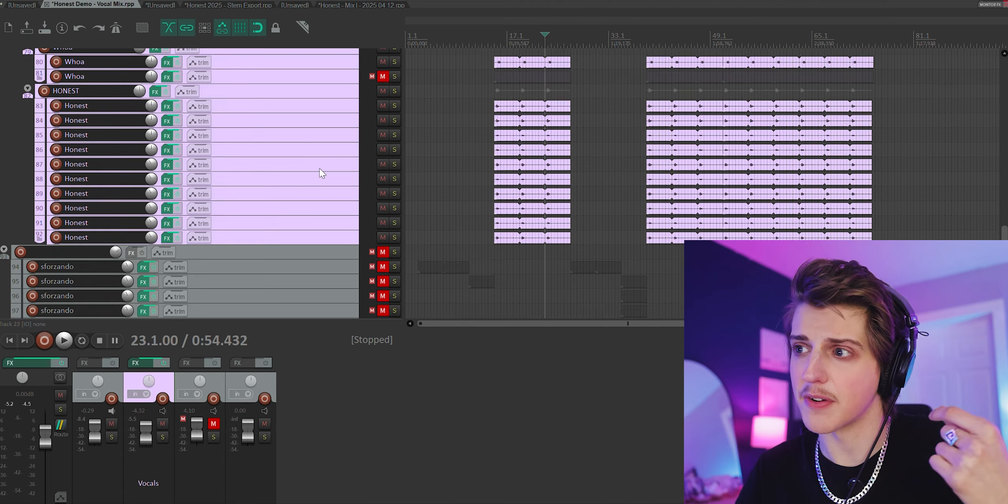
{"action": "scroll", "coordinate": [338, 163], "scroll_direction": "up", "scroll_amount": 4}
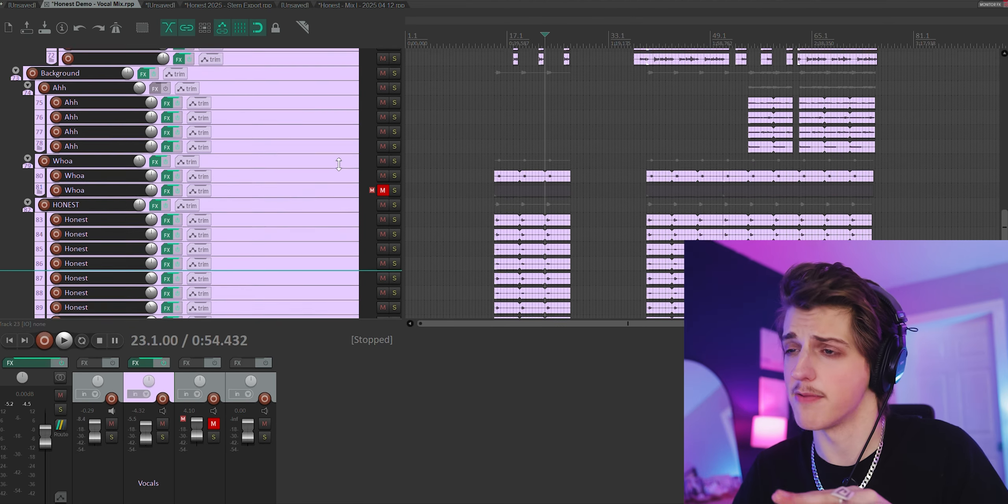
{"action": "scroll", "coordinate": [332, 157], "scroll_direction": "up", "scroll_amount": 3}
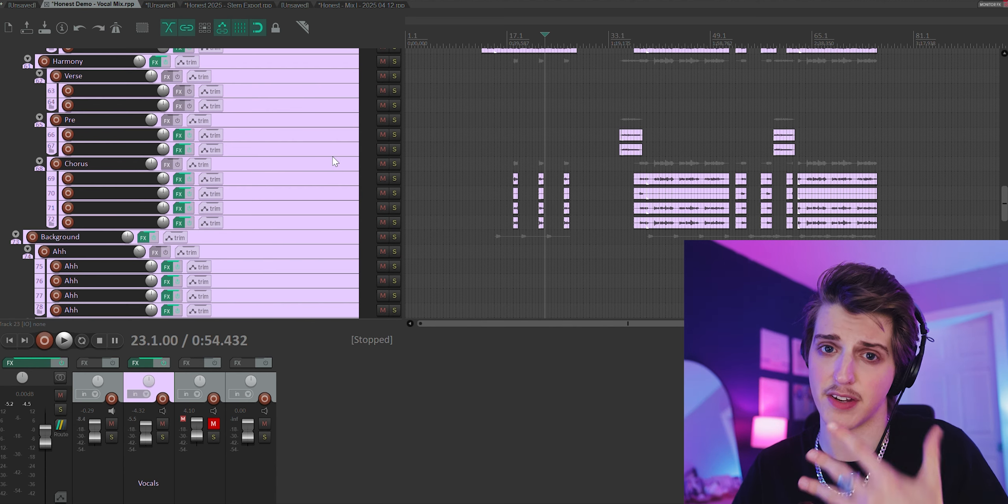
{"action": "scroll", "coordinate": [333, 156], "scroll_direction": "up", "scroll_amount": 7}
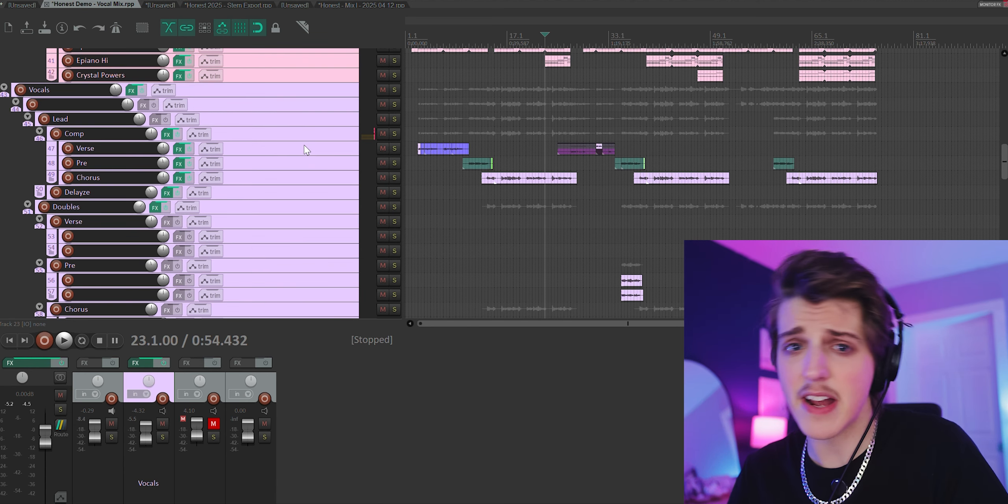
Step: Solo the Vocals folder and the lead Pre track, and play the pre-chorus vocal from position 34.3
{"action": "left_click", "coordinate": [395, 86]}
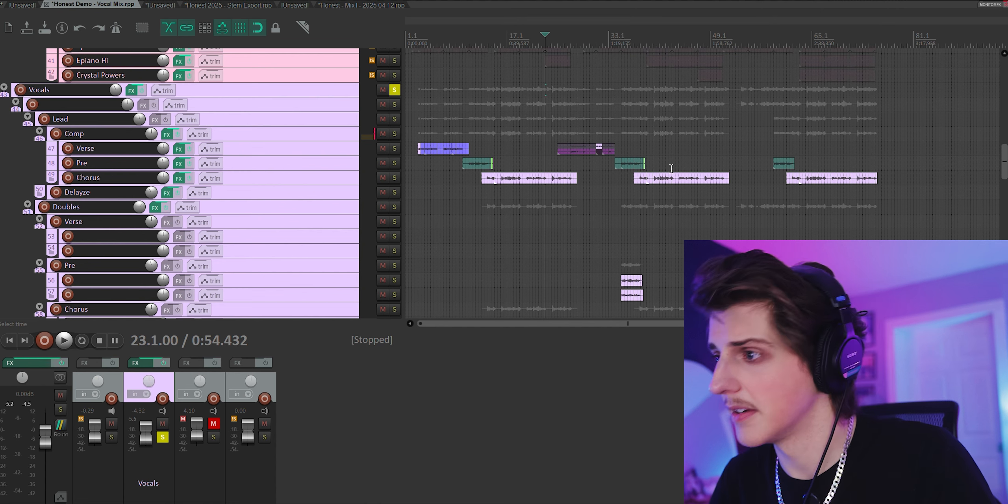
{"action": "left_click", "coordinate": [619, 121]}
{"action": "scroll", "coordinate": [662, 161], "scroll_direction": "up", "scroll_amount": 4}
{"action": "scroll", "coordinate": [662, 160], "scroll_direction": "up", "scroll_amount": 2}
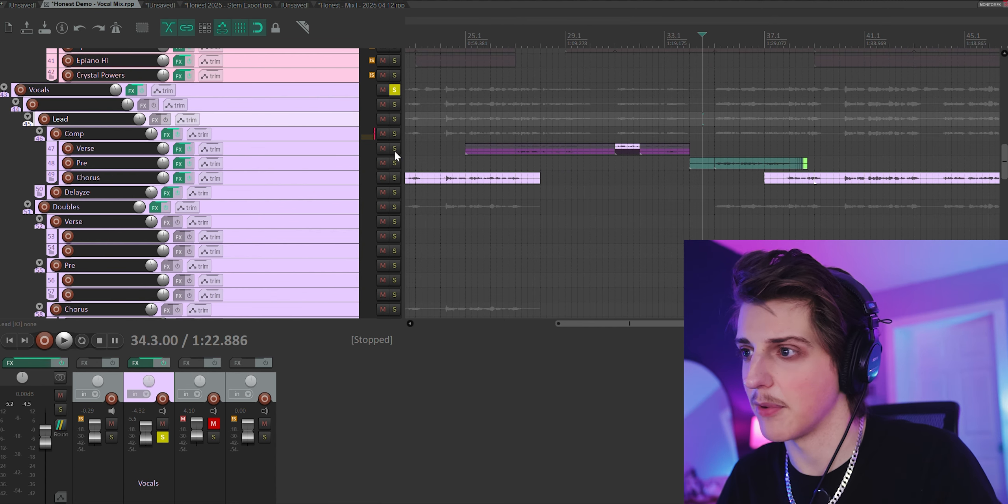
{"action": "left_click", "coordinate": [394, 163]}
{"action": "key", "text": "space"}
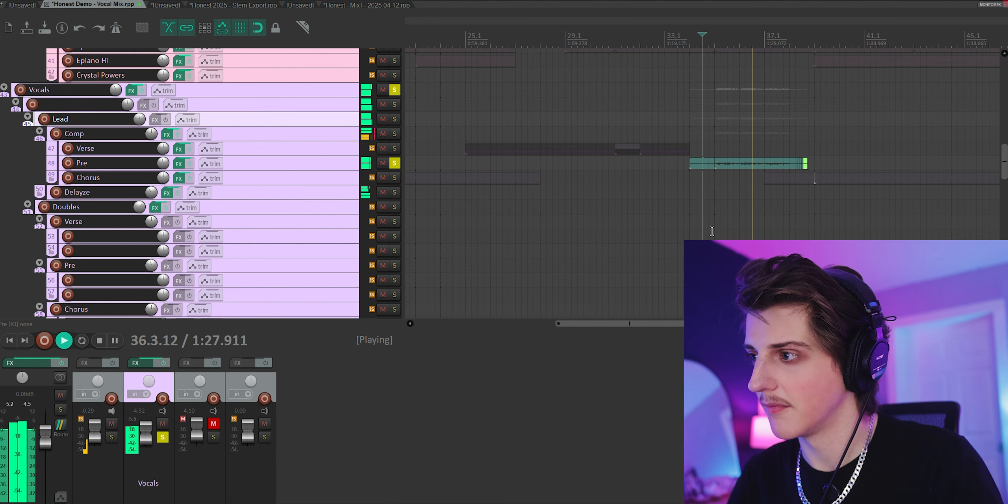
{"action": "scroll", "coordinate": [713, 231], "scroll_direction": "down", "scroll_amount": 2}
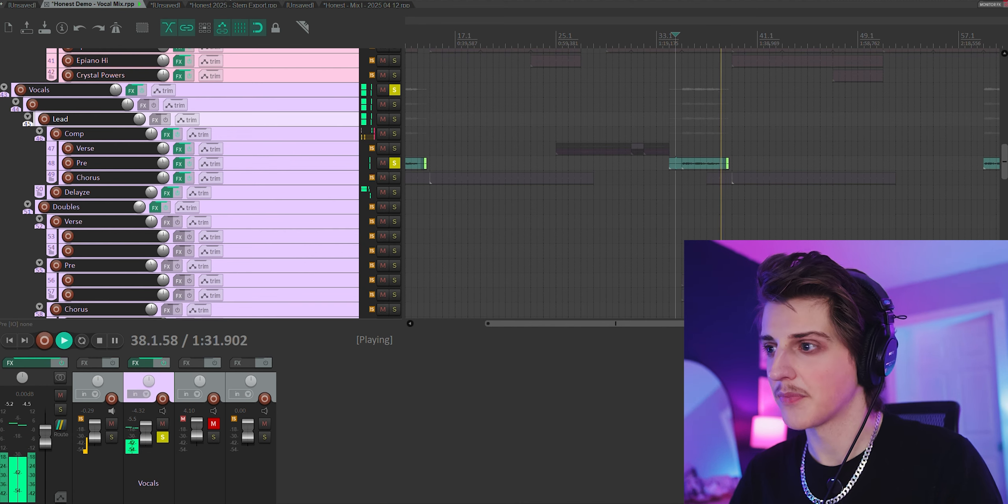
{"action": "key", "text": "space"}
Step: Switch to the Honest 2025 - Stem Export project, solo its lead Pre track and play the second pre-chorus vocal
{"action": "left_click", "coordinate": [231, 3]}
{"action": "scroll", "coordinate": [258, 122], "scroll_direction": "down", "scroll_amount": 15}
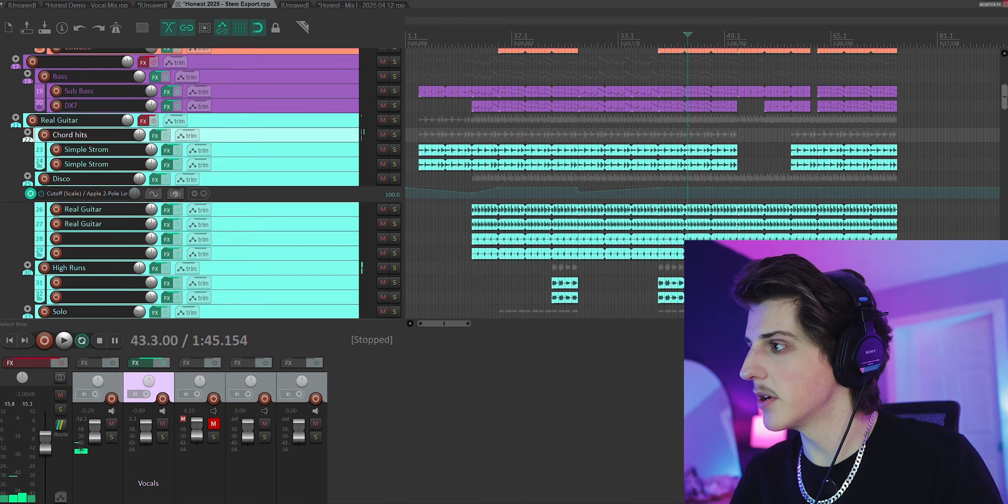
{"action": "scroll", "coordinate": [258, 122], "scroll_direction": "up", "scroll_amount": 6}
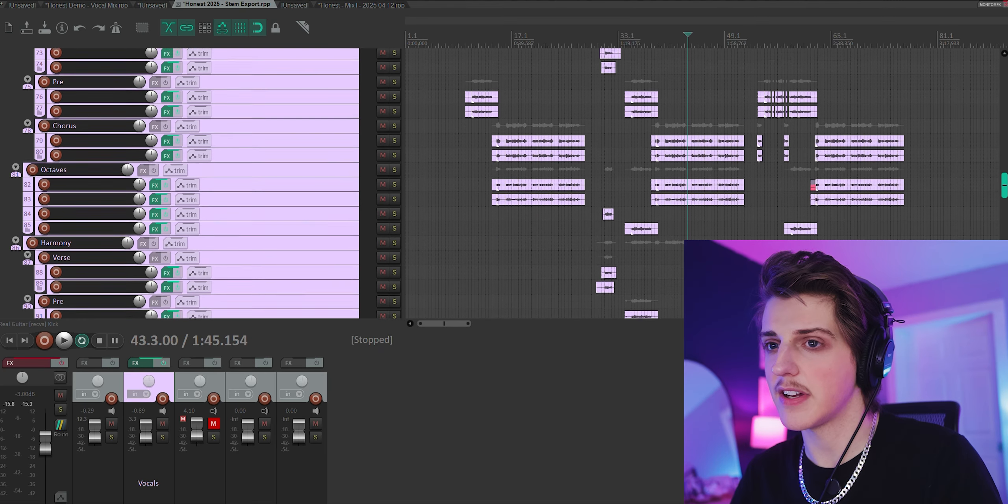
{"action": "left_click_drag", "start_coordinate": [1005, 178], "coordinate": [1005, 172]}
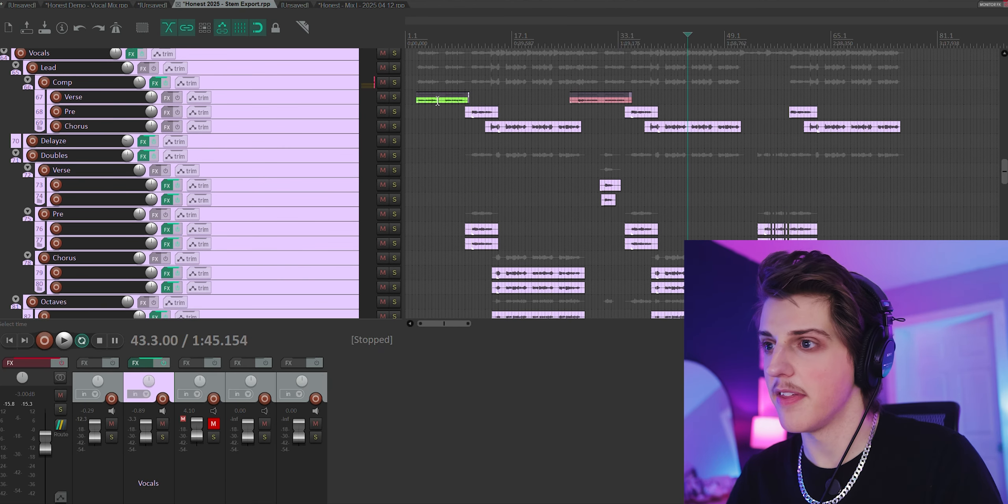
{"action": "left_click", "coordinate": [395, 111]}
{"action": "left_click", "coordinate": [630, 78]}
{"action": "scroll", "coordinate": [678, 107], "scroll_direction": "up", "scroll_amount": 4}
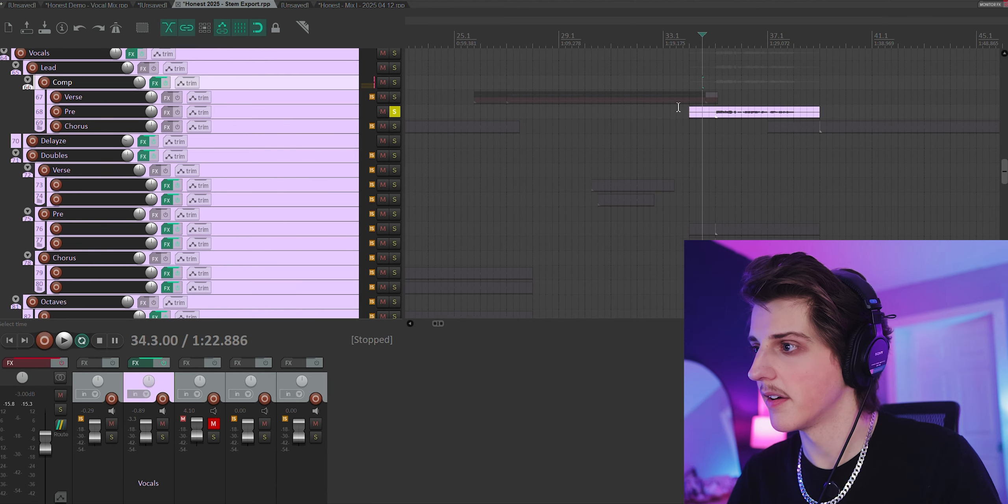
{"action": "left_click", "coordinate": [722, 65]}
{"action": "key", "text": "space"}
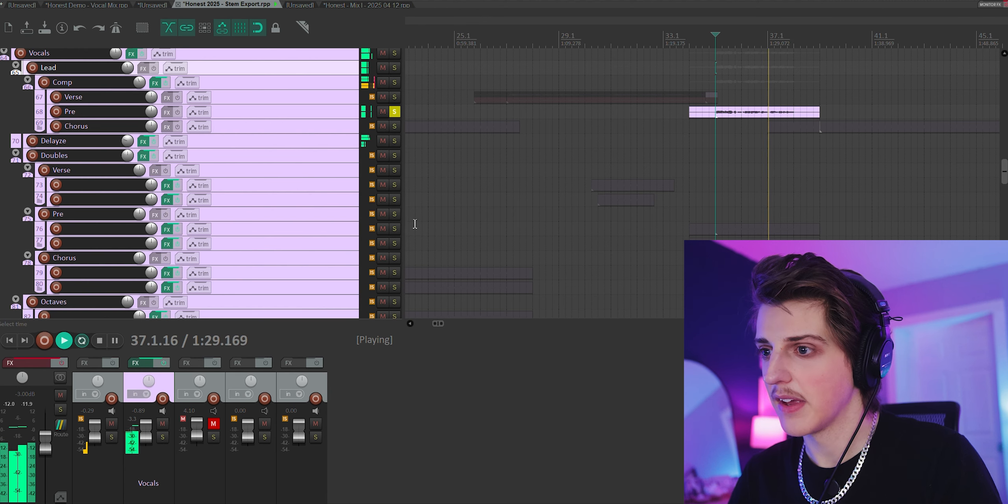
Step: Add the doubles' Pre folder, Octaves and Harmony to the solo while replaying the pre-chorus from position 34.3
{"action": "left_click", "coordinate": [395, 210]}
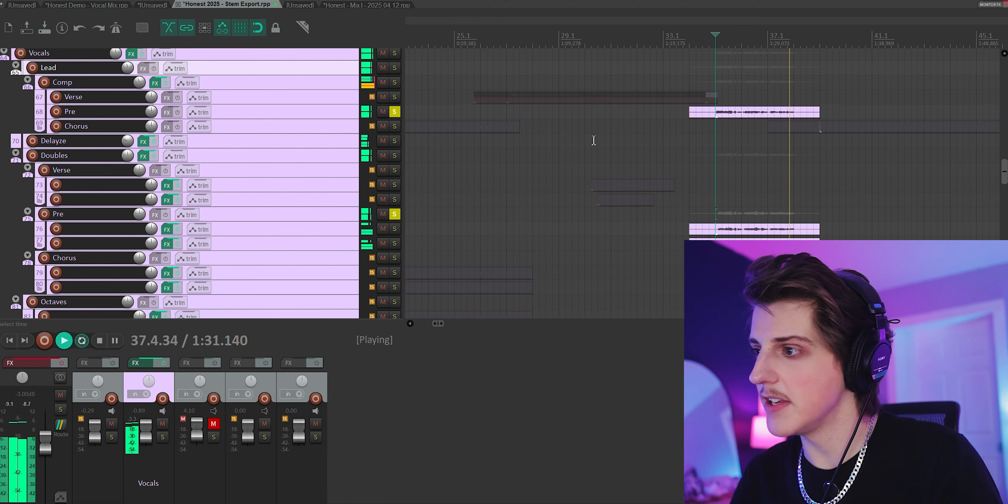
{"action": "left_click", "coordinate": [703, 178]}
{"action": "scroll", "coordinate": [304, 195], "scroll_direction": "down", "scroll_amount": 3}
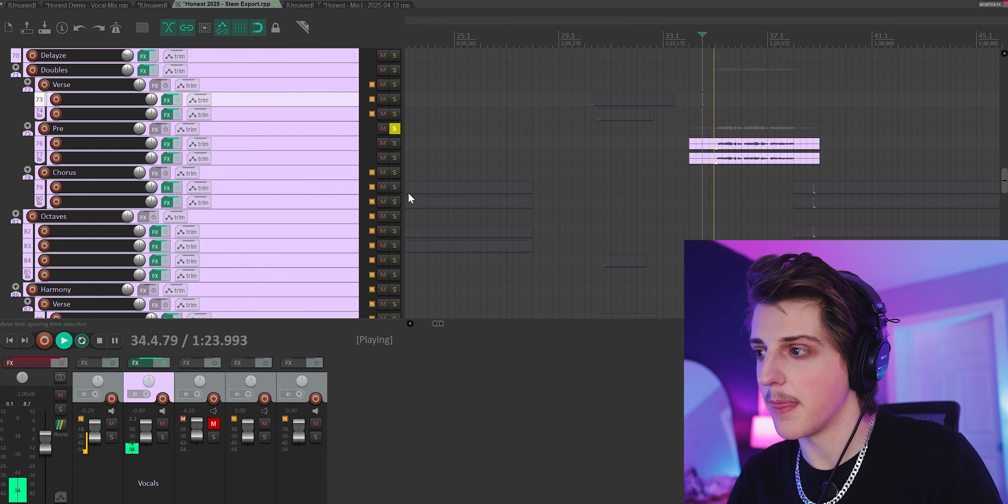
{"action": "left_click", "coordinate": [395, 216]}
{"action": "scroll", "coordinate": [360, 243], "scroll_direction": "down", "scroll_amount": 3}
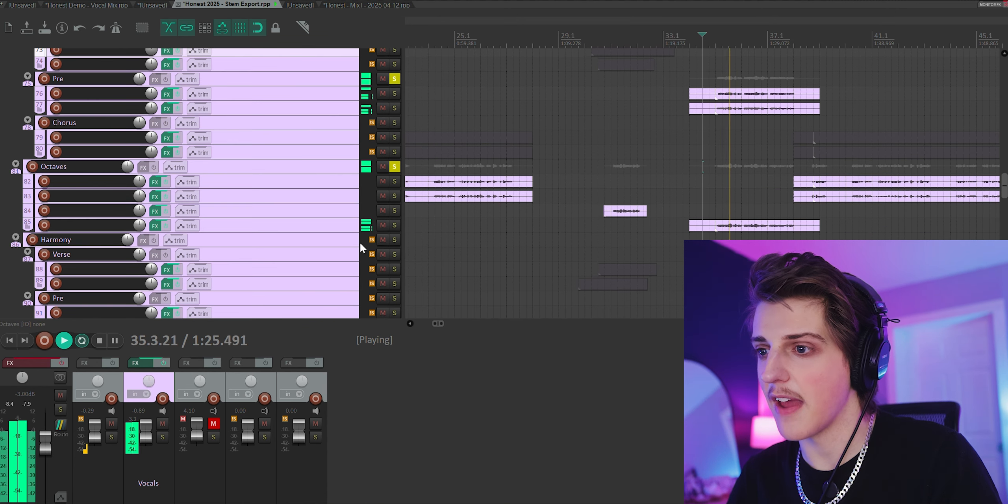
{"action": "left_click", "coordinate": [396, 239]}
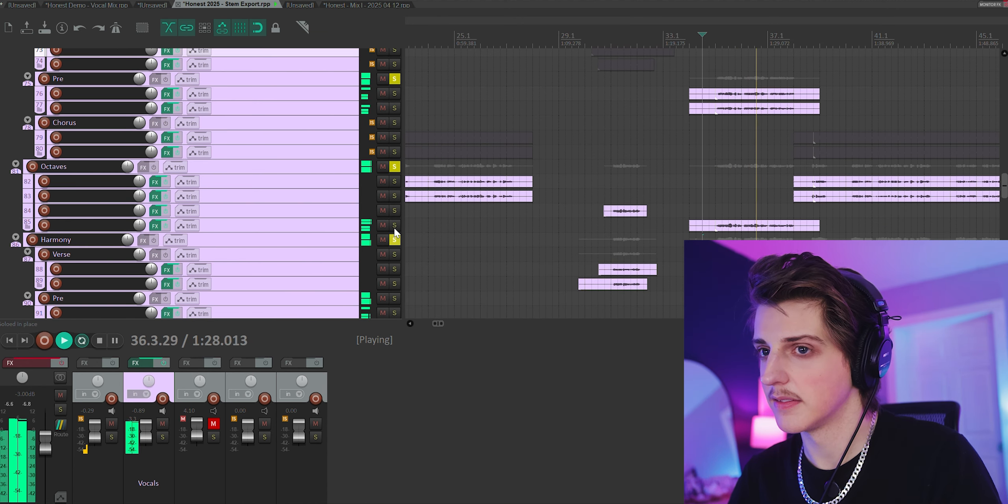
{"action": "scroll", "coordinate": [320, 208], "scroll_direction": "down", "scroll_amount": 1}
{"action": "scroll", "coordinate": [637, 189], "scroll_direction": "down", "scroll_amount": 3}
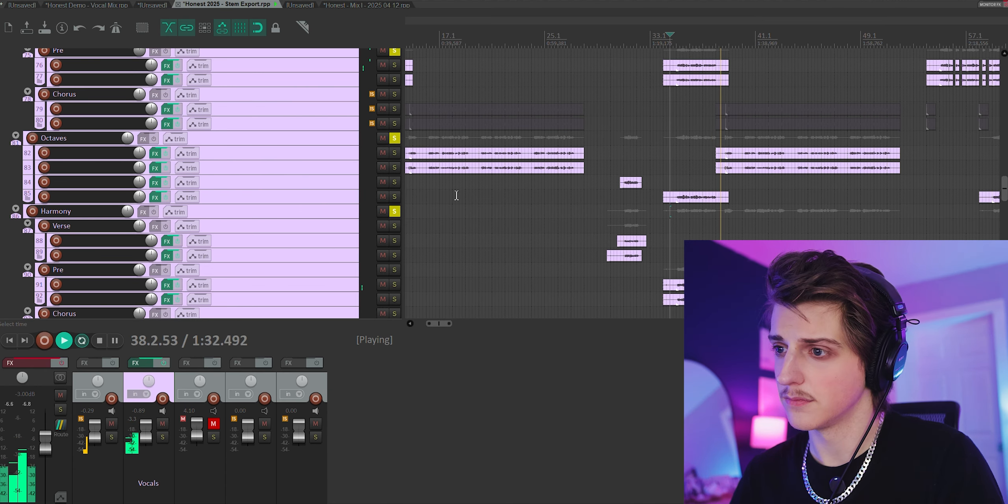
Step: Stop playback and unsolo the Harmony, Octaves, doubles' Pre and lead Pre tracks
{"action": "key", "text": "space"}
{"action": "left_click", "coordinate": [394, 211]}
{"action": "left_click", "coordinate": [394, 138]}
{"action": "scroll", "coordinate": [401, 159], "scroll_direction": "up", "scroll_amount": 3}
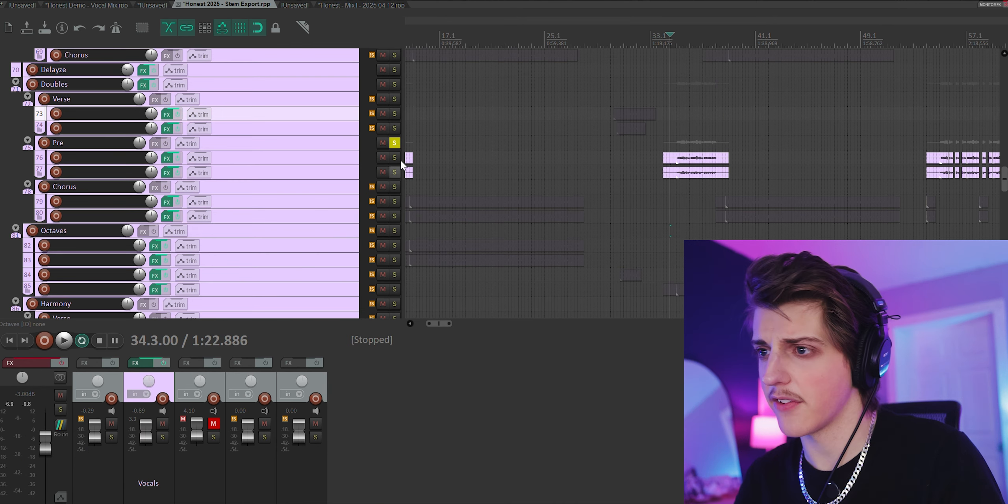
{"action": "left_click", "coordinate": [395, 143]}
{"action": "scroll", "coordinate": [371, 179], "scroll_direction": "up", "scroll_amount": 4}
{"action": "left_click", "coordinate": [395, 140]}
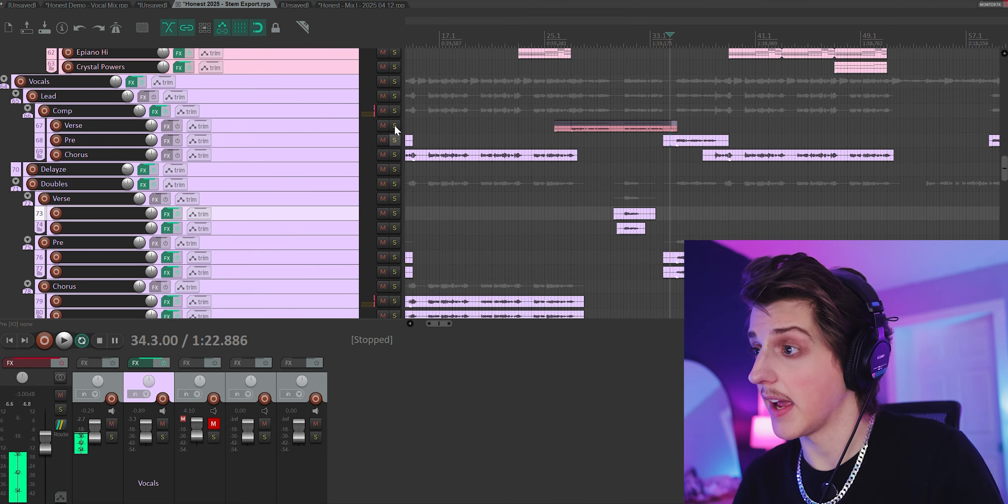
{"action": "scroll", "coordinate": [631, 157], "scroll_direction": "down", "scroll_amount": 3}
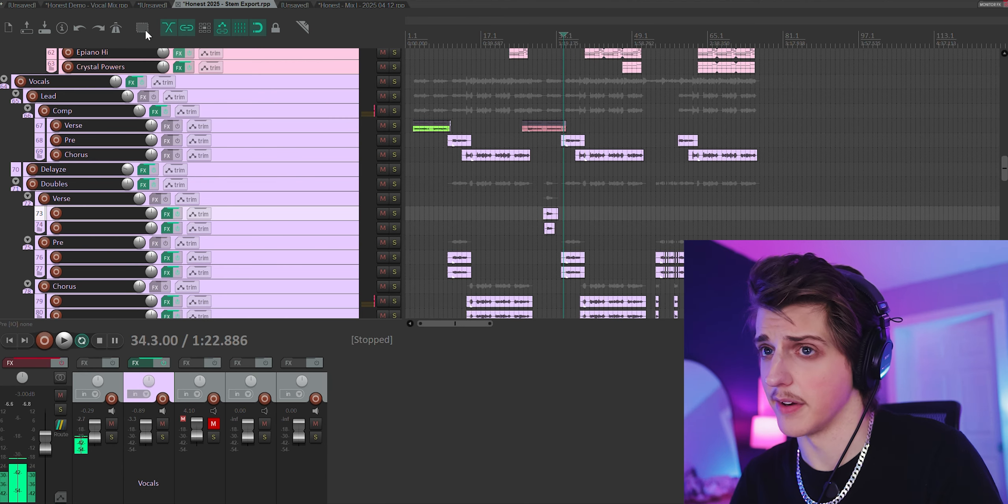
Step: Return to the Honest Demo - Vocal Mix project, unsolo the lead Pre track and play the verse vocal from position 31.1
{"action": "left_click", "coordinate": [85, 1]}
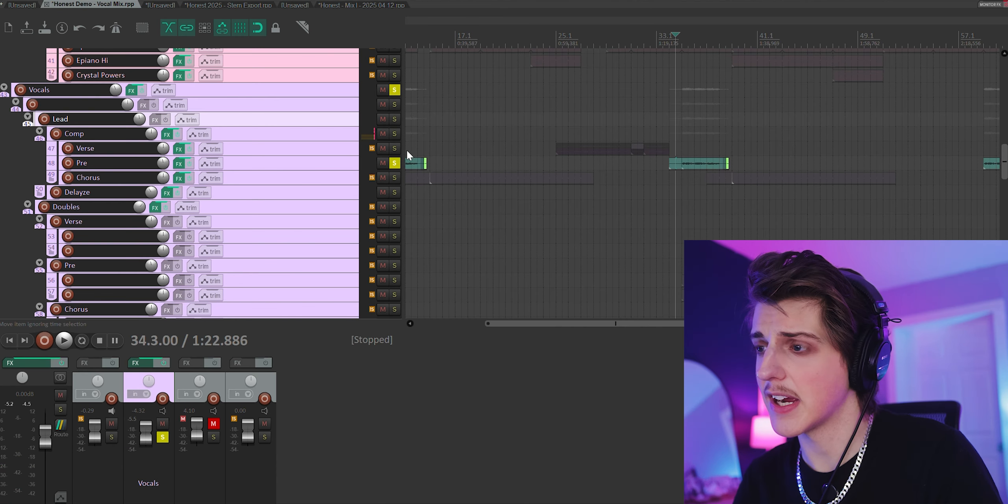
{"action": "left_click", "coordinate": [394, 163]}
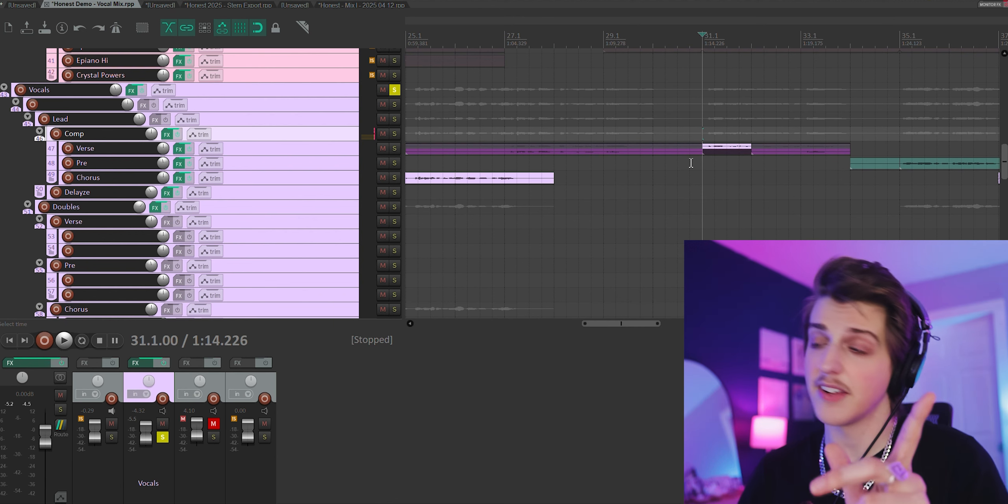
{"action": "scroll", "coordinate": [692, 163], "scroll_direction": "down", "scroll_amount": 3}
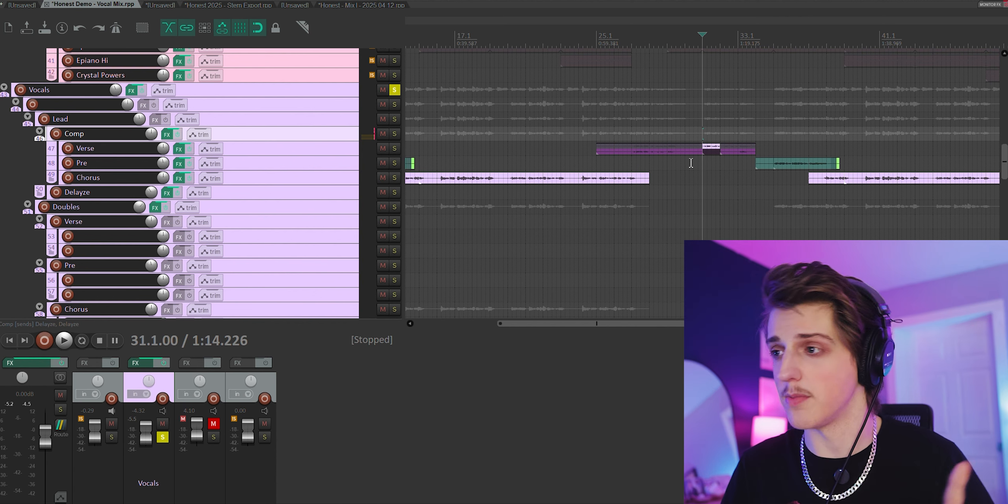
{"action": "scroll", "coordinate": [703, 155], "scroll_direction": "up", "scroll_amount": 3}
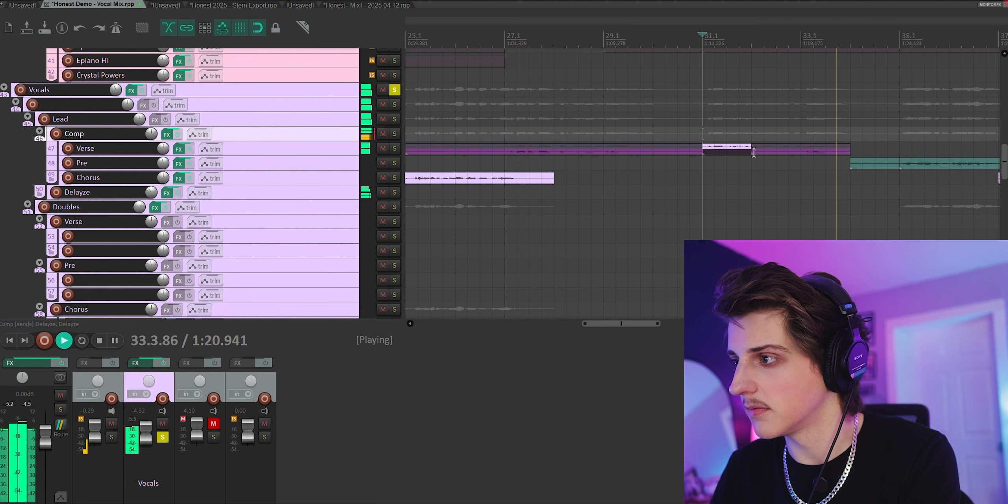
{"action": "key", "text": "space"}
Step: Switch to the Honest 2025 - Stem Export project and play its soloed lead Verse track from position 31.1
{"action": "left_click", "coordinate": [249, 3]}
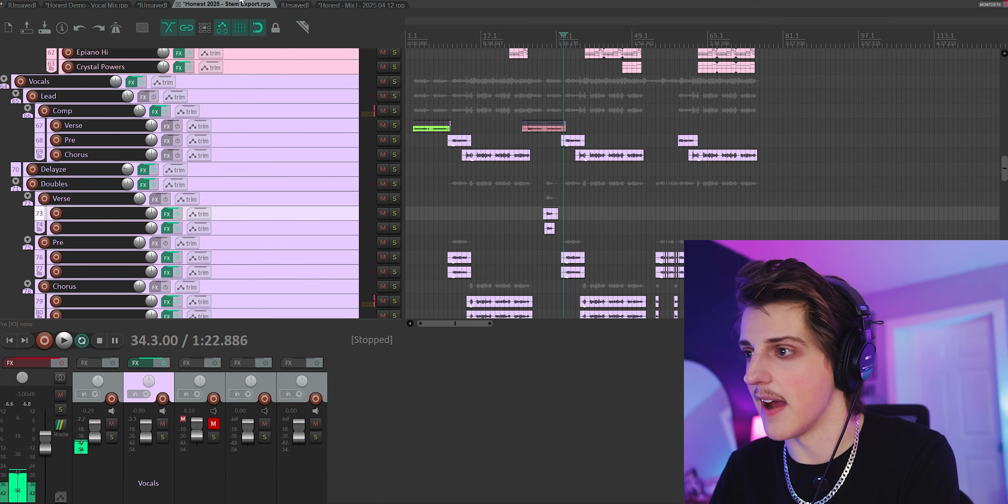
{"action": "key", "text": "space"}
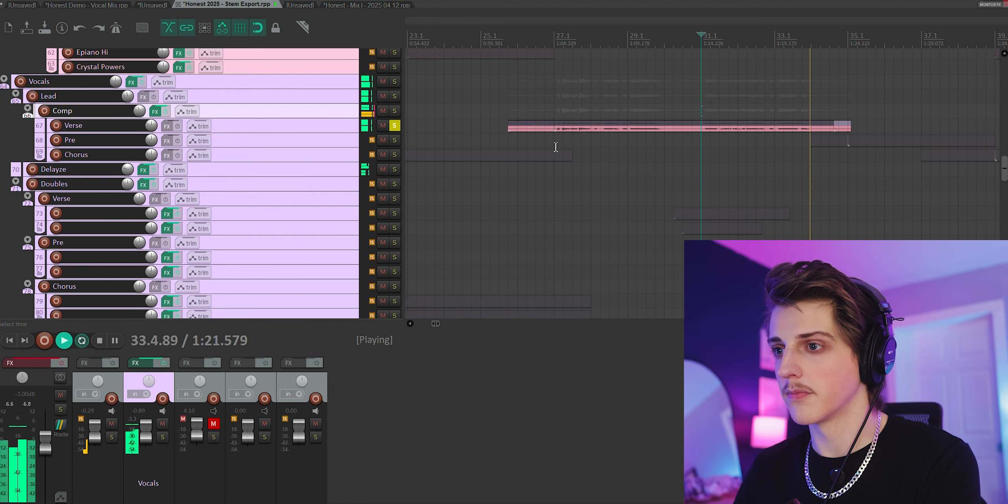
{"action": "key", "text": "space"}
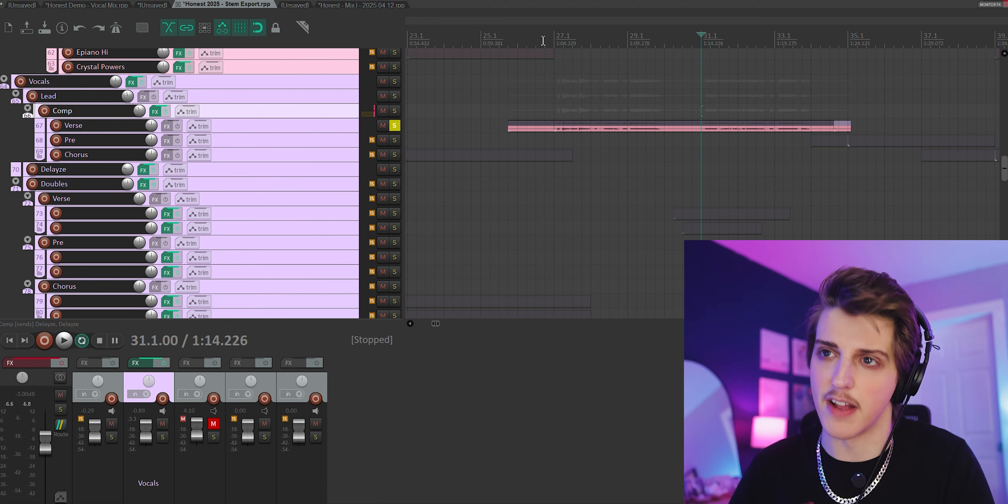
Step: Switch to the unsaved project holding 1206 Honest (Demo) and 0412 Honest - Mix IA2 and compare the two mixes' waveforms
{"action": "left_click", "coordinate": [94, 4]}
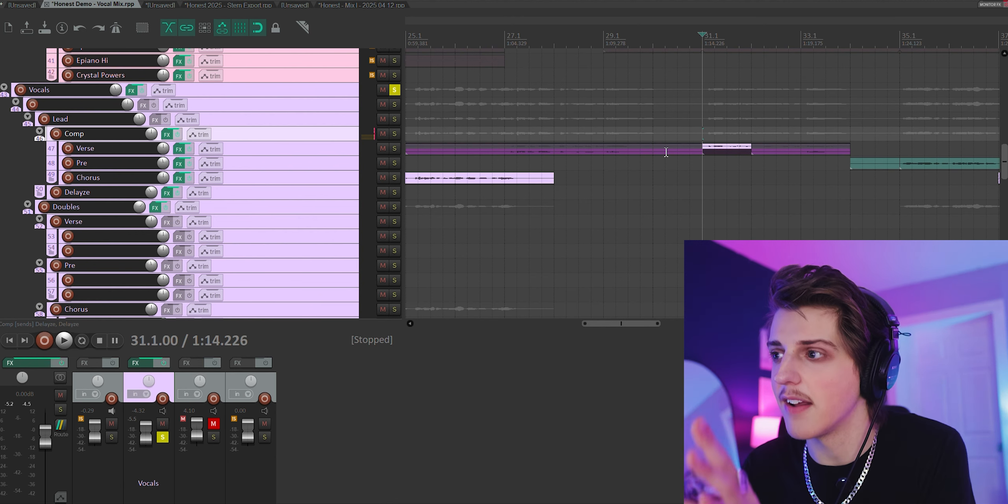
{"action": "scroll", "coordinate": [689, 134], "scroll_direction": "down", "scroll_amount": 2}
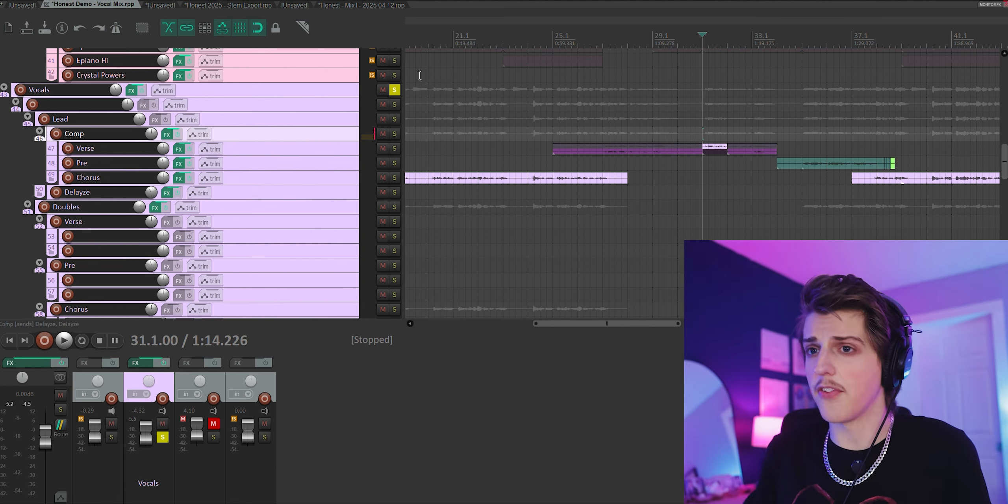
{"action": "key", "text": "ctrl+Tab"}
{"action": "scroll", "coordinate": [788, 146], "scroll_direction": "down", "scroll_amount": 5}
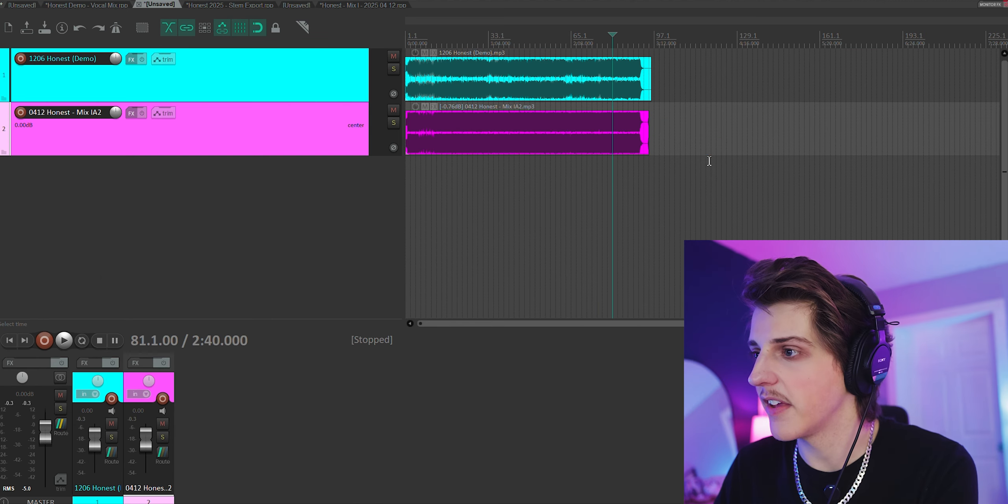
{"action": "scroll", "coordinate": [629, 169], "scroll_direction": "up", "scroll_amount": 4}
{"action": "scroll", "coordinate": [628, 171], "scroll_direction": "up", "scroll_amount": 1}
{"action": "scroll", "coordinate": [761, 214], "scroll_direction": "up", "scroll_amount": 4}
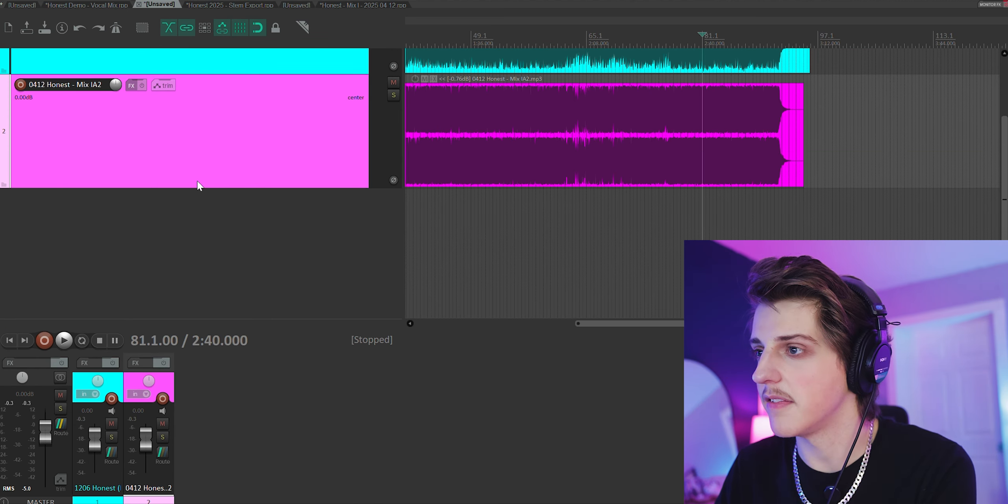
{"action": "scroll", "coordinate": [198, 186], "scroll_direction": "up", "scroll_amount": 3}
{"action": "scroll", "coordinate": [741, 232], "scroll_direction": "up", "scroll_amount": 5}
{"action": "scroll", "coordinate": [741, 231], "scroll_direction": "down", "scroll_amount": 10}
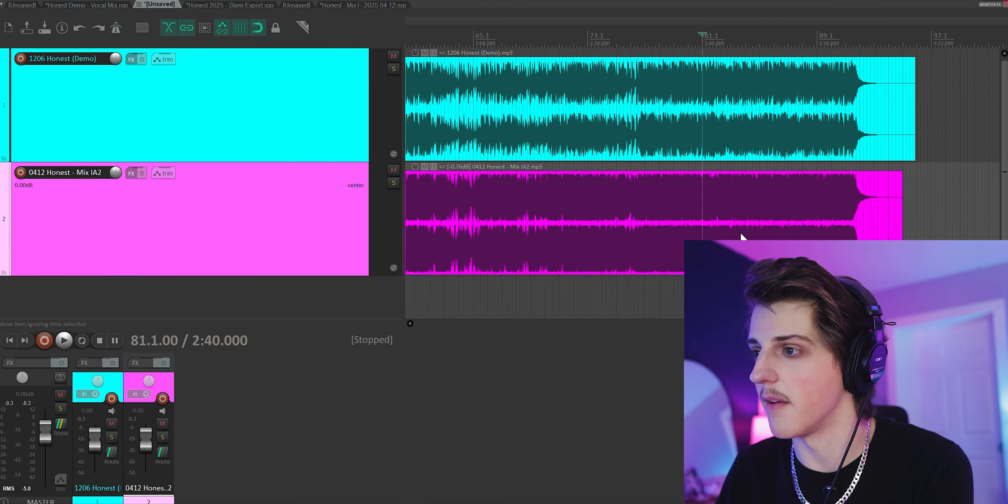
{"action": "scroll", "coordinate": [620, 236], "scroll_direction": "up", "scroll_amount": 10}
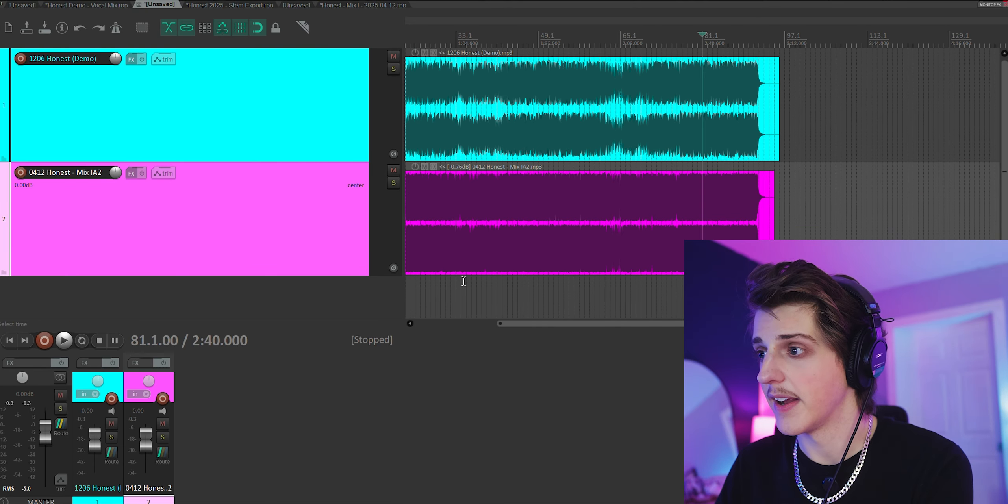
{"action": "scroll", "coordinate": [705, 235], "scroll_direction": "down", "scroll_amount": 3}
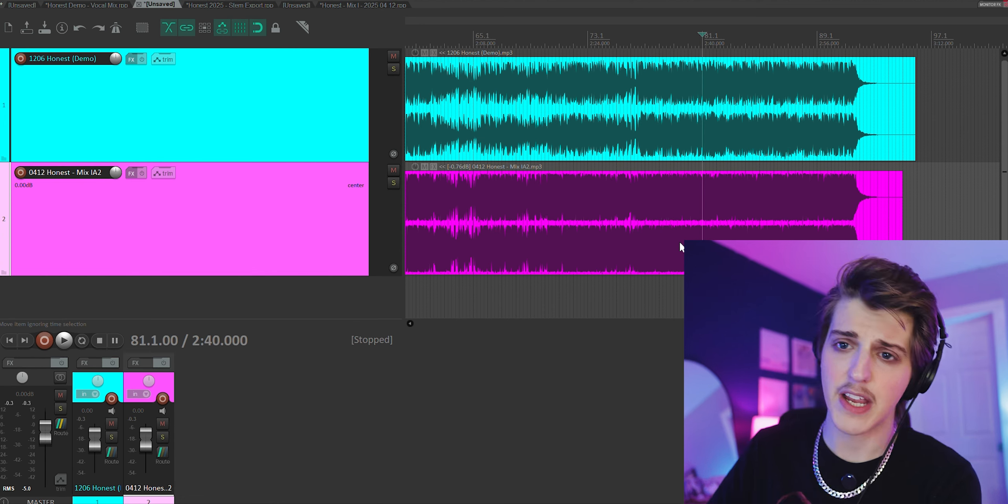
Step: Inspect both waveforms around positions 79.2 and 47.1, then place the edit cursor at 81.1
{"action": "left_click", "coordinate": [679, 221]}
{"action": "scroll", "coordinate": [679, 221], "scroll_direction": "down", "scroll_amount": 10}
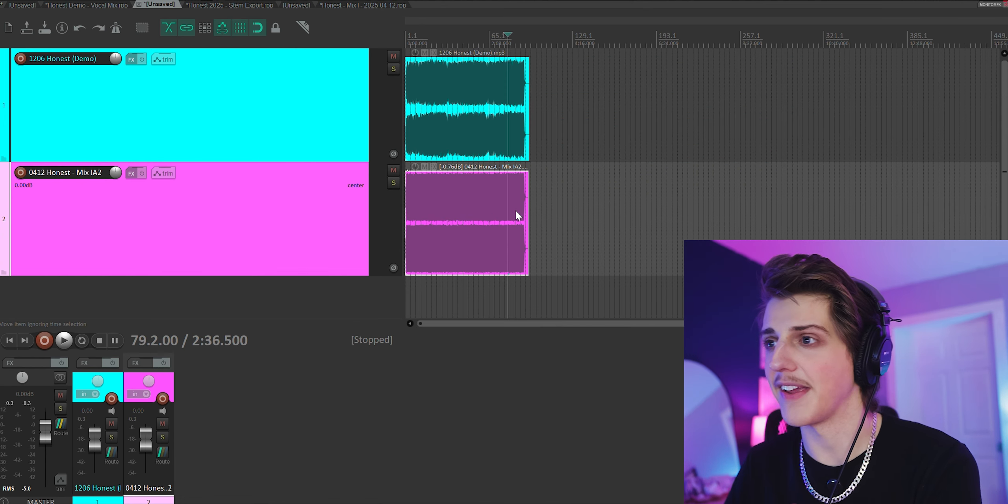
{"action": "scroll", "coordinate": [515, 211], "scroll_direction": "up", "scroll_amount": 9}
{"action": "scroll", "coordinate": [649, 206], "scroll_direction": "down", "scroll_amount": 8}
{"action": "left_click", "coordinate": [467, 211]}
{"action": "left_click_drag", "start_coordinate": [488, 208], "coordinate": [490, 209]}
{"action": "scroll", "coordinate": [515, 214], "scroll_direction": "up", "scroll_amount": 5}
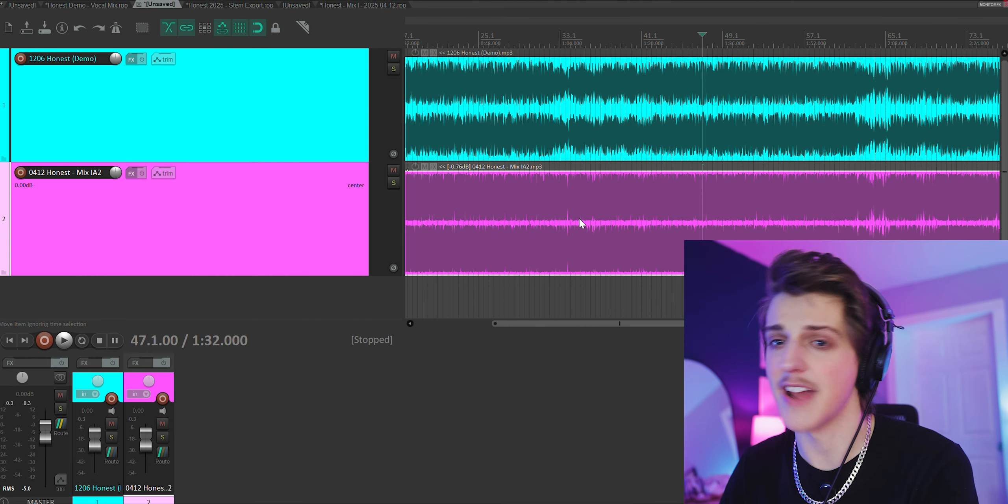
{"action": "scroll", "coordinate": [655, 255], "scroll_direction": "down", "scroll_amount": 5}
{"action": "left_click", "coordinate": [606, 242]}
{"action": "scroll", "coordinate": [615, 241], "scroll_direction": "up", "scroll_amount": 5}
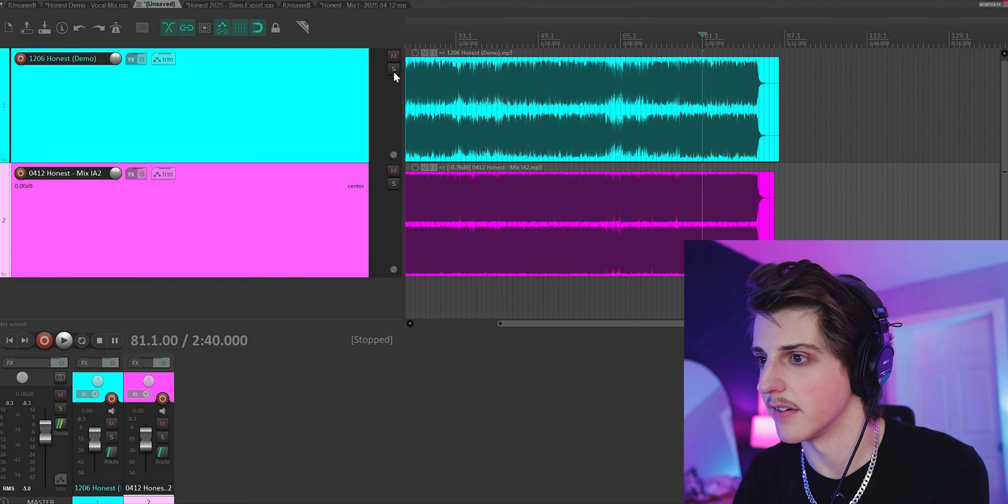
Step: Mute the 0412 Honest - Mix IA2 track, alternate between both mixes by toggling its solo from 81.1, and continue playback from about bar 51
{"action": "left_click", "coordinate": [394, 171]}
{"action": "key", "text": "space"}
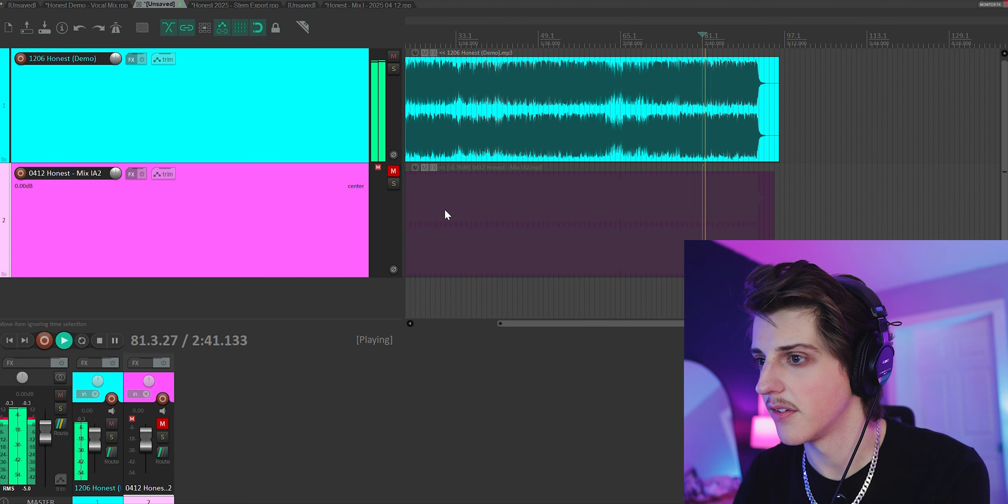
{"action": "left_click", "coordinate": [393, 182]}
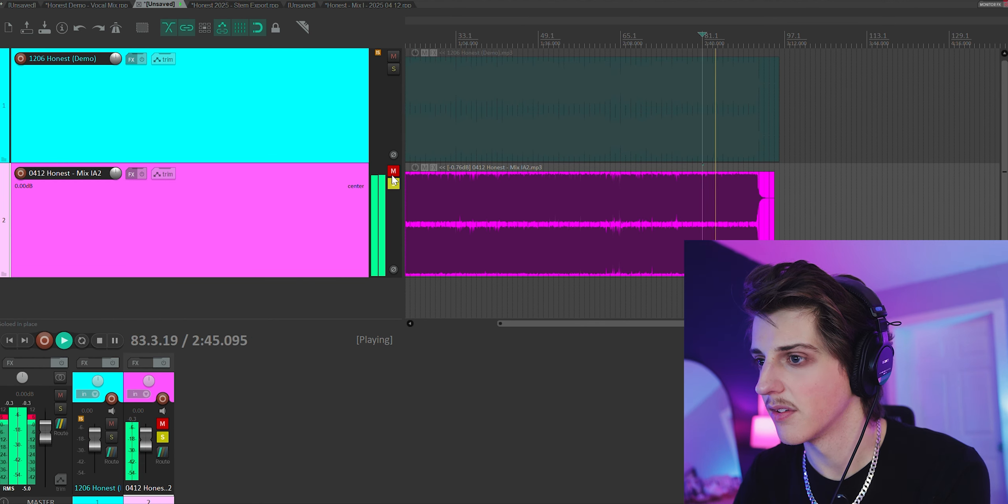
{"action": "left_click", "coordinate": [393, 181]}
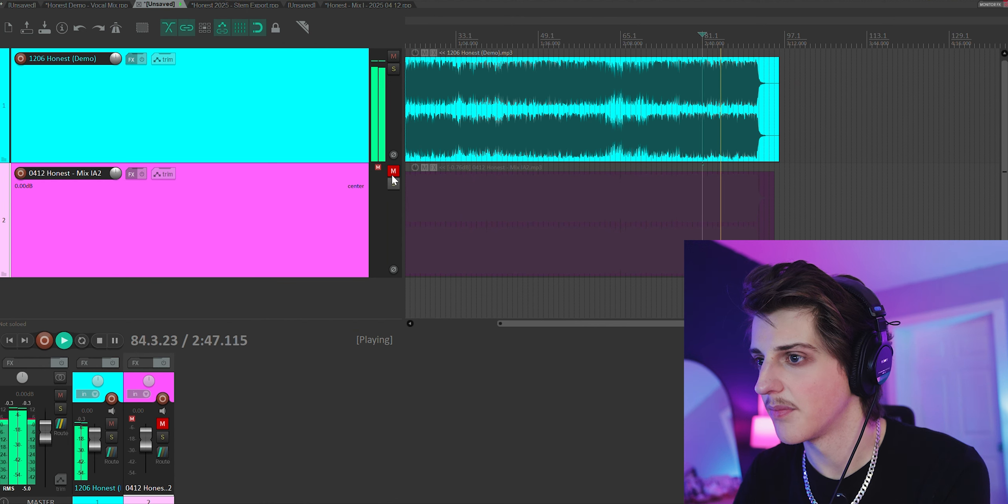
{"action": "left_click", "coordinate": [394, 182]}
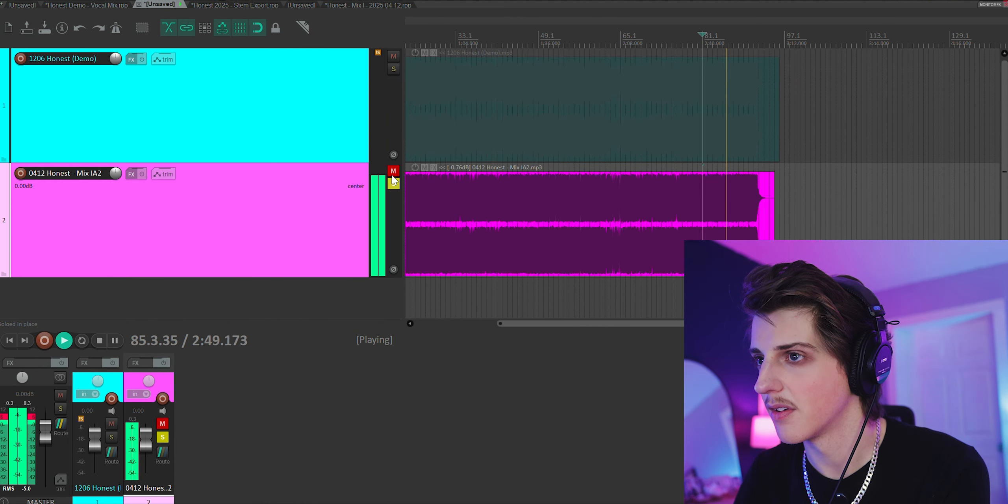
{"action": "left_click", "coordinate": [393, 182]}
{"action": "left_click", "coordinate": [556, 36]}
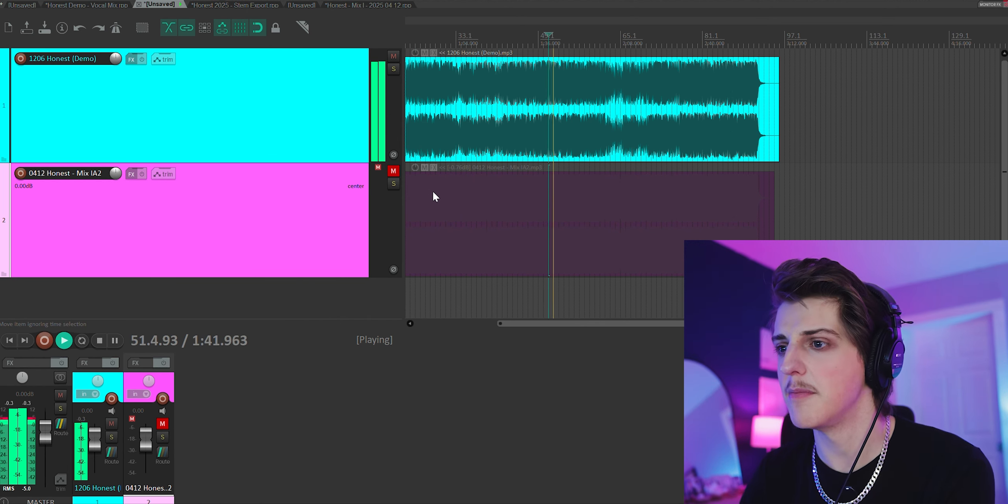
Step: Restart playback from 39.1 and repeatedly alternate between the two mixes by toggling solo on 0412 Honest - Mix IA2
{"action": "left_click", "coordinate": [574, 36]}
{"action": "left_click", "coordinate": [488, 36]}
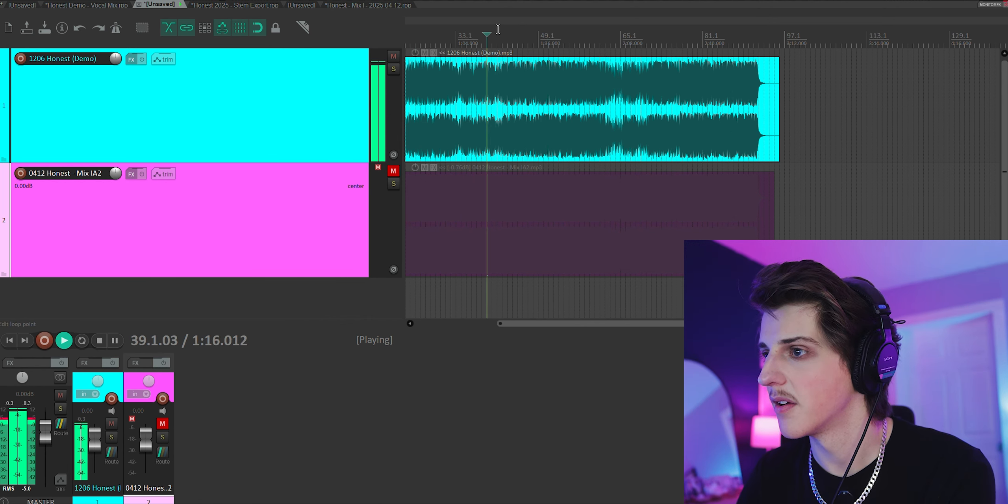
{"action": "left_click", "coordinate": [393, 182]}
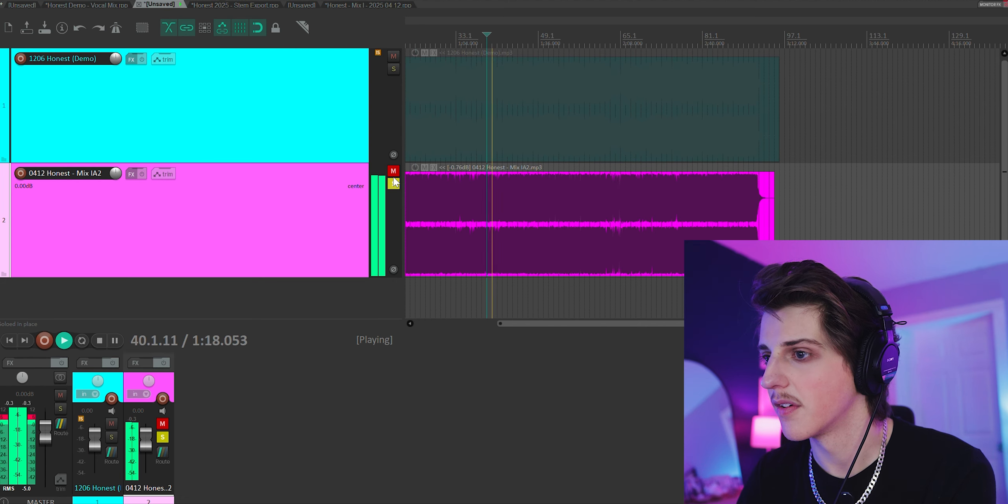
{"action": "left_click", "coordinate": [393, 183]}
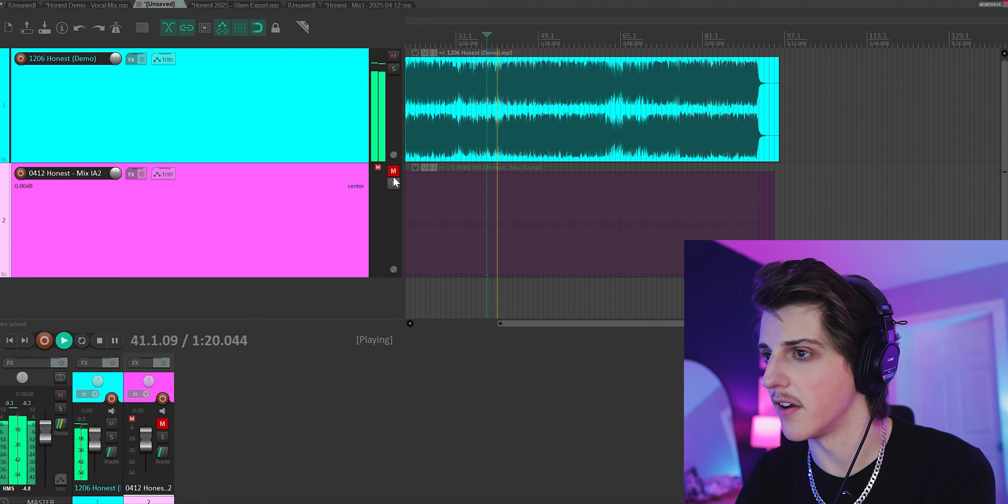
{"action": "left_click", "coordinate": [393, 182]}
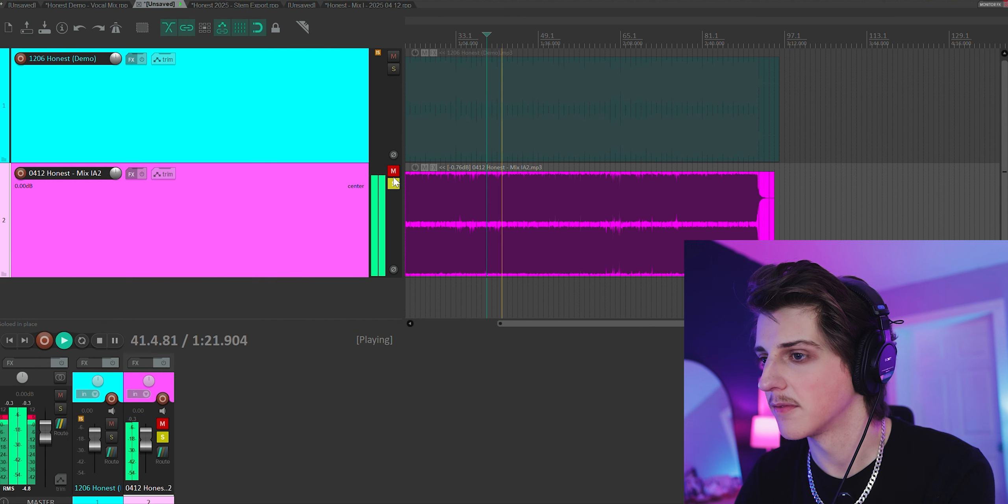
{"action": "left_click", "coordinate": [394, 183]}
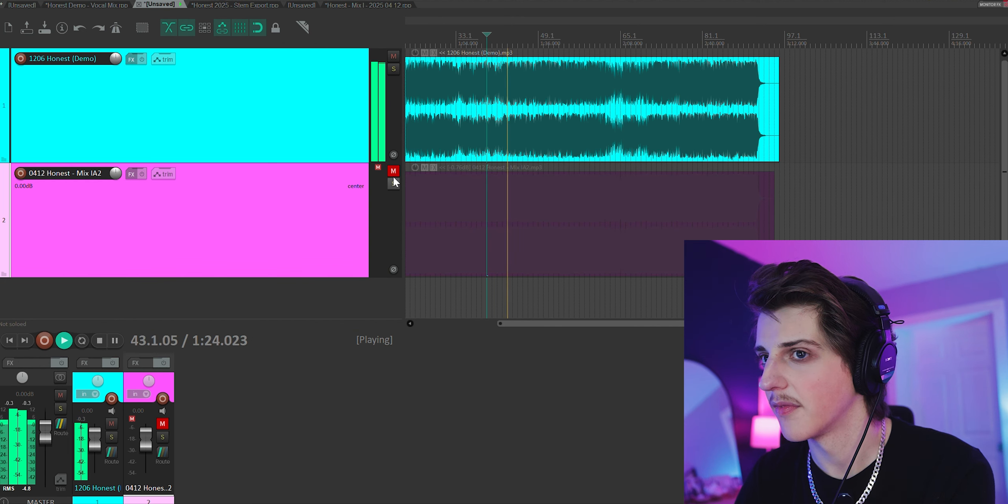
{"action": "left_click", "coordinate": [394, 182]}
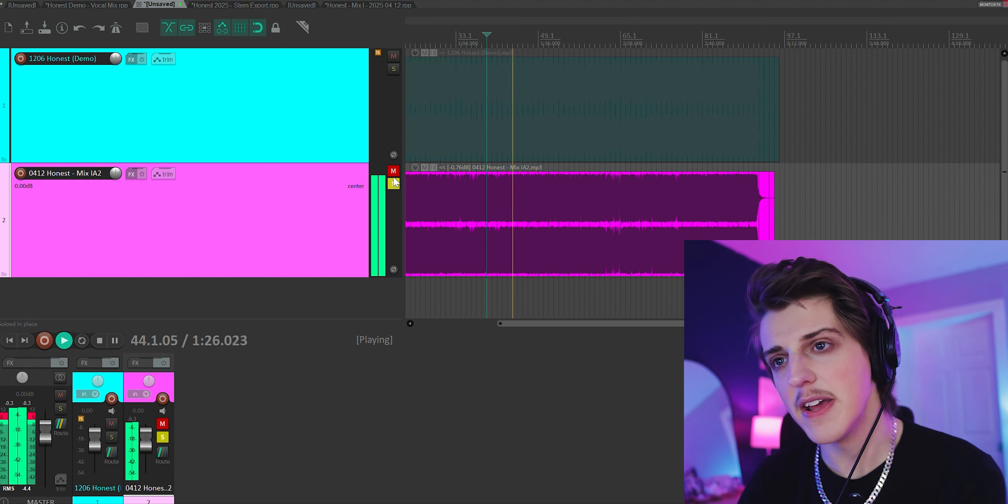
{"action": "left_click", "coordinate": [394, 183]}
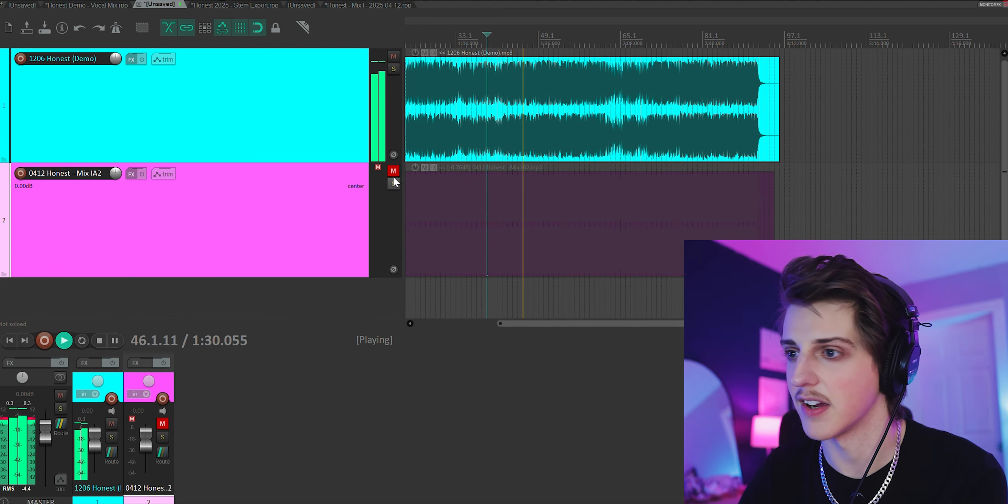
{"action": "left_click", "coordinate": [394, 183]}
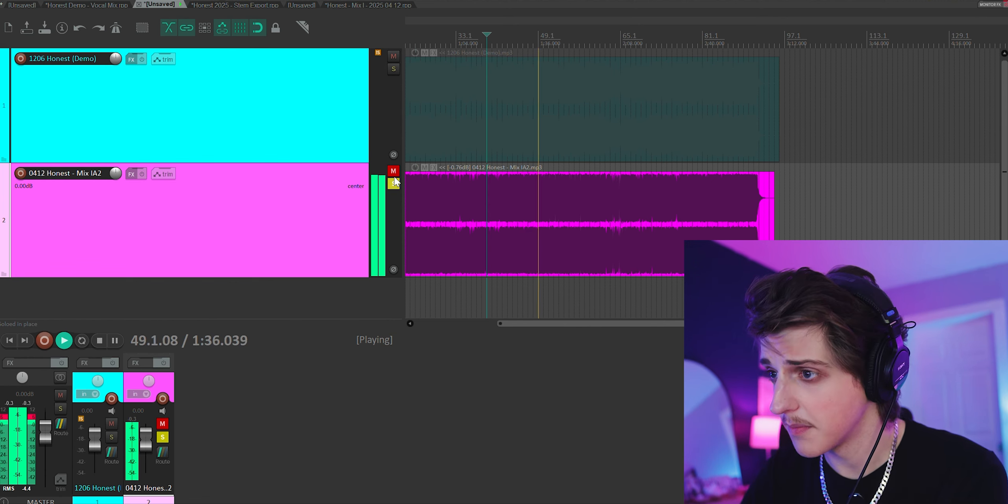
{"action": "left_click", "coordinate": [394, 183]}
Step: Play the song's opening from 5.1 and alternate between the demo and 0412 Honest - Mix IA2 by toggling its solo
{"action": "key", "text": "minus"}
{"action": "left_click", "coordinate": [418, 281]}
{"action": "scroll", "coordinate": [547, 288], "scroll_direction": "up", "scroll_amount": 6}
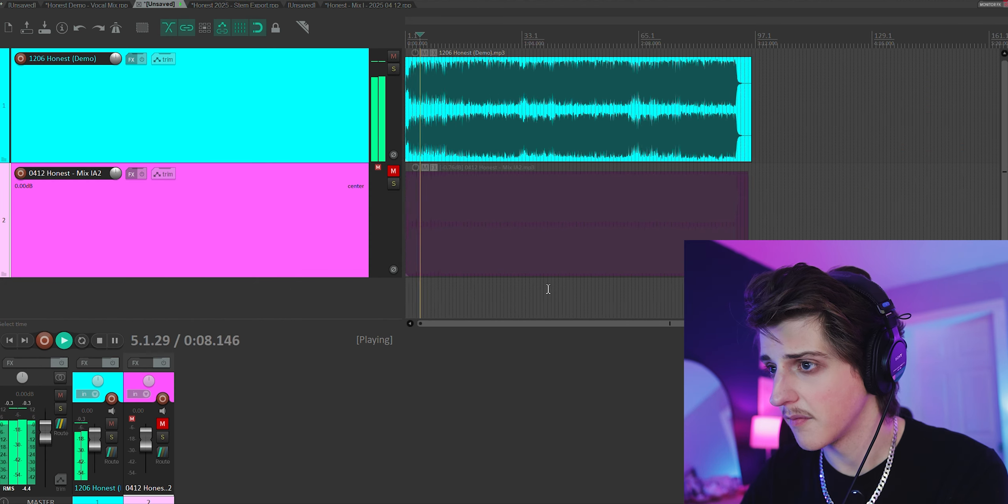
{"action": "left_click", "coordinate": [394, 183]}
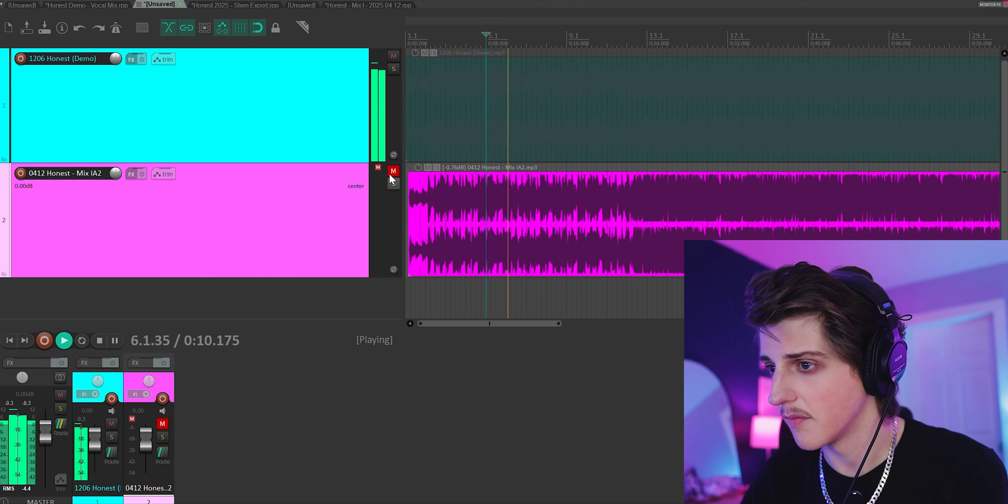
{"action": "left_click", "coordinate": [395, 181]}
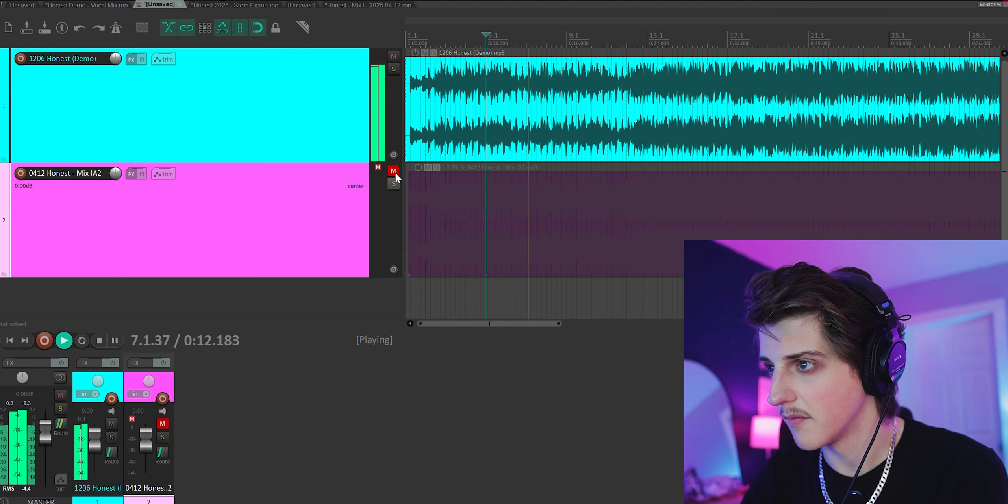
{"action": "left_click", "coordinate": [395, 181]}
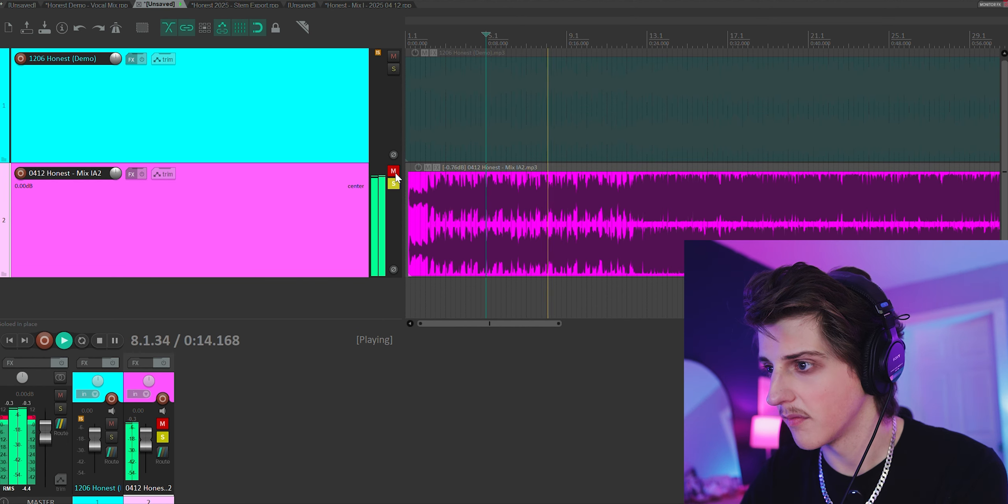
{"action": "left_click", "coordinate": [395, 178]}
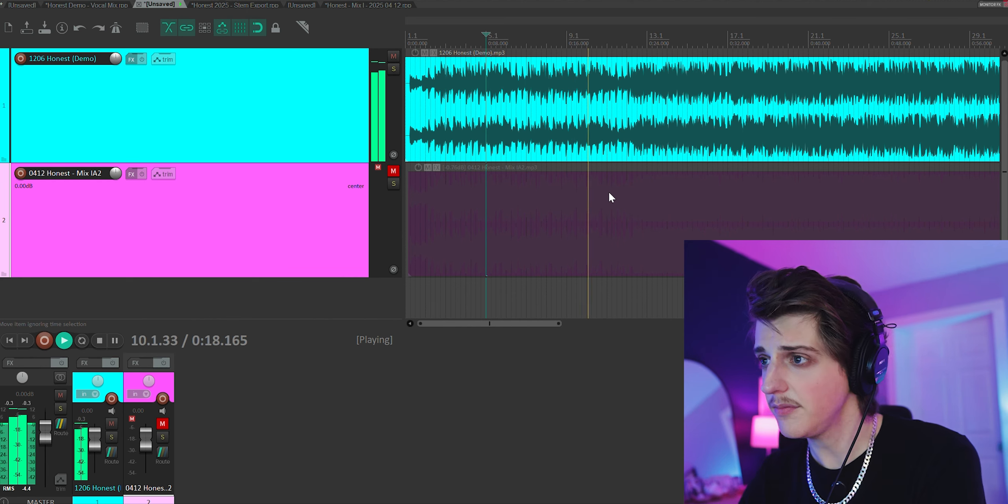
Step: Stop playback and switch to the vocal tracks of the Honest 2025 - Stem Export project
{"action": "key", "text": "space"}
{"action": "scroll", "coordinate": [606, 197], "scroll_direction": "down", "scroll_amount": 4}
{"action": "left_click", "coordinate": [271, 5]}
{"action": "scroll", "coordinate": [243, 117], "scroll_direction": "down", "scroll_amount": 5}
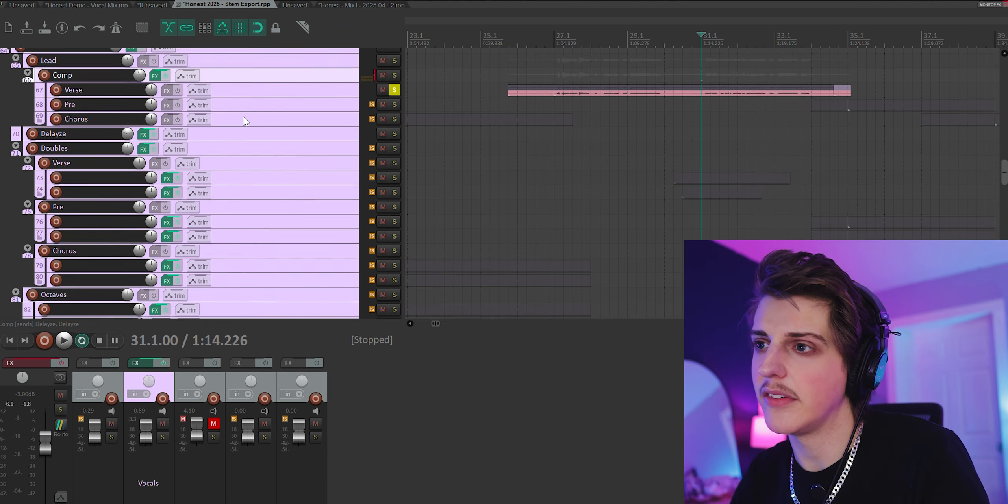
Step: Clear the lead Verse solo and look through the Doubles, Octaves, Harmony and Background vocal tracks
{"action": "scroll", "coordinate": [760, 179], "scroll_direction": "down", "scroll_amount": 5}
{"action": "left_click_drag", "start_coordinate": [1006, 167], "coordinate": [1005, 75]}
{"action": "scroll", "coordinate": [247, 224], "scroll_direction": "down", "scroll_amount": 20}
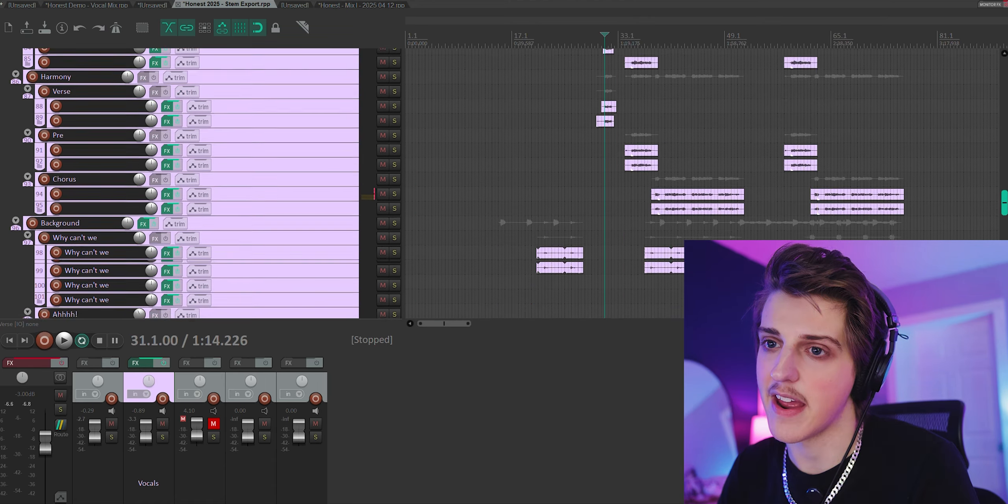
{"action": "left_click", "coordinate": [247, 227]}
{"action": "scroll", "coordinate": [249, 228], "scroll_direction": "up", "scroll_amount": 6}
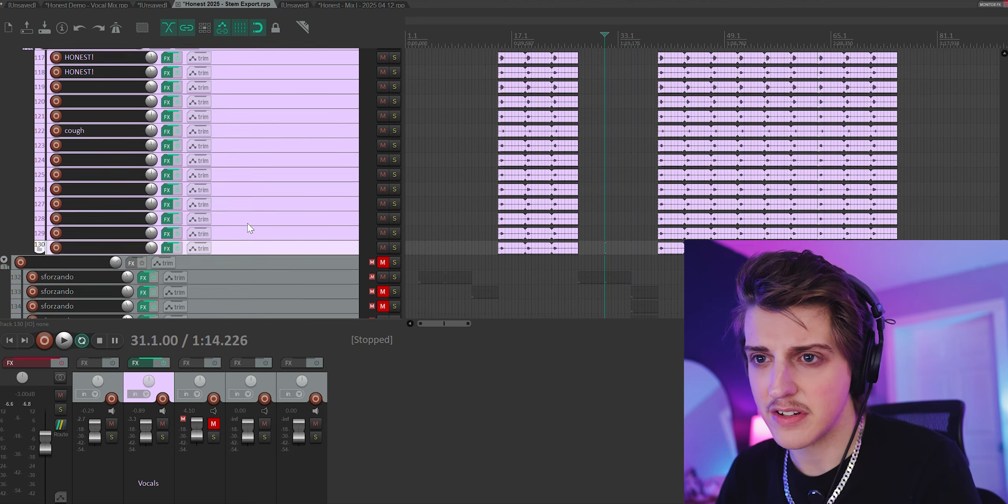
{"action": "scroll", "coordinate": [255, 234], "scroll_direction": "up", "scroll_amount": 9}
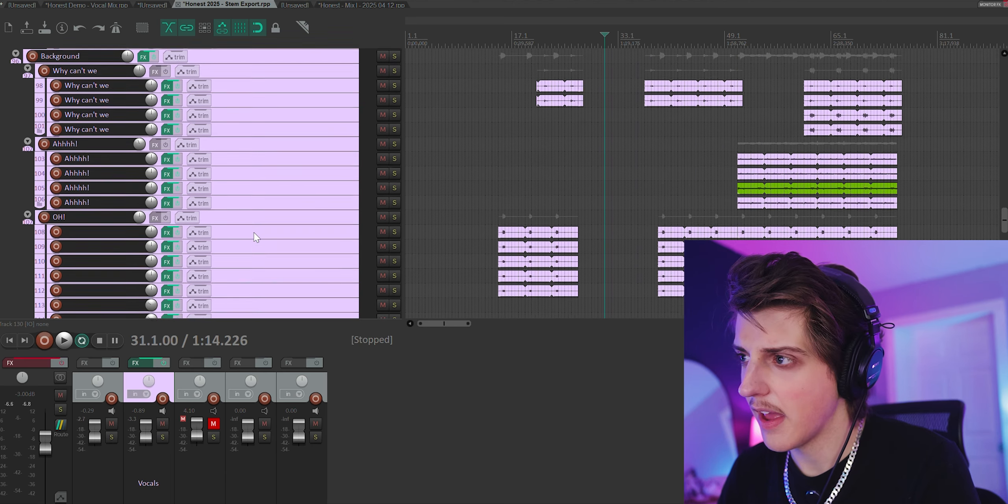
{"action": "scroll", "coordinate": [254, 233], "scroll_direction": "up", "scroll_amount": 20}
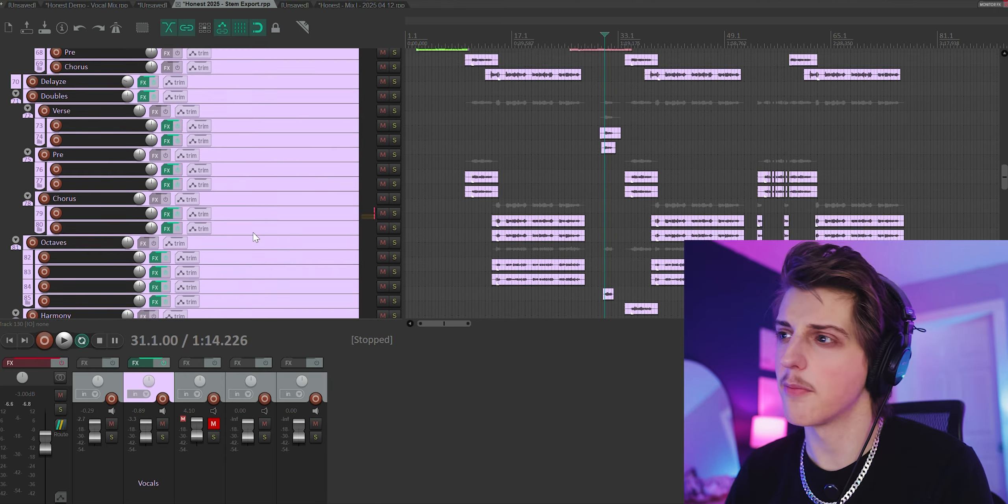
Step: Solo the Kick and Snare folder in the drum tracks and play it from 21.1
{"action": "scroll", "coordinate": [256, 238], "scroll_direction": "up", "scroll_amount": 4}
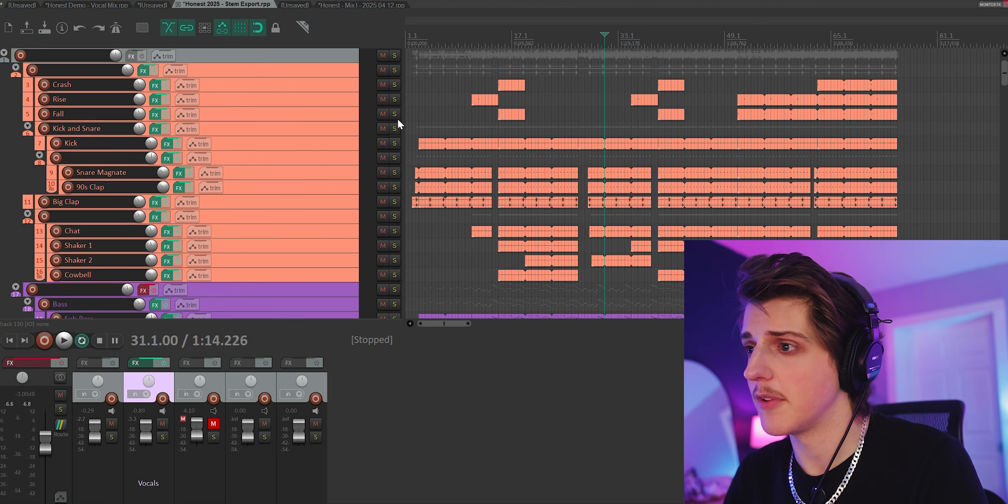
{"action": "left_click", "coordinate": [395, 127]}
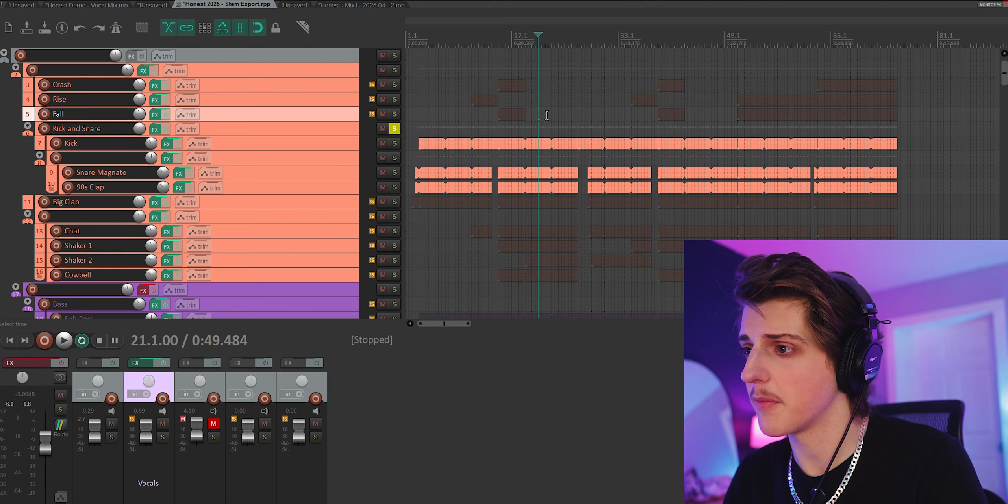
{"action": "key", "text": "space"}
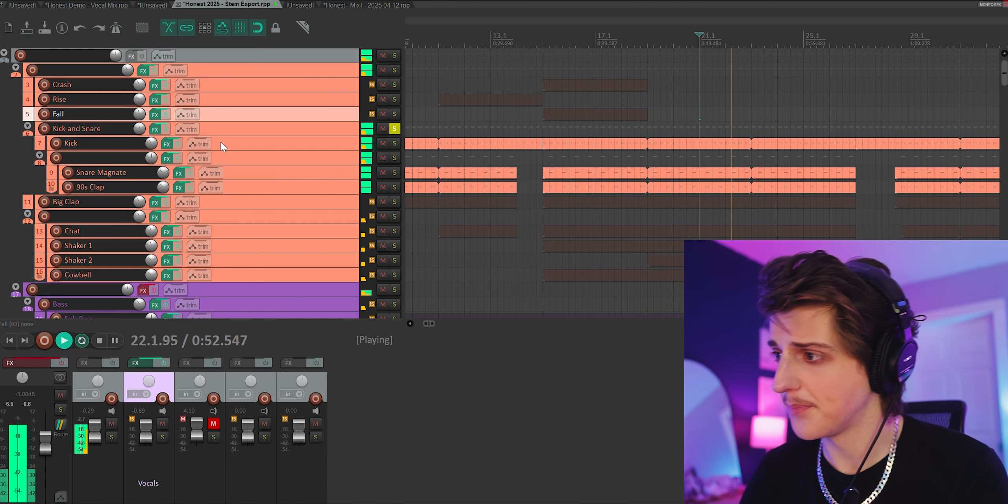
Step: Solo the snare subfolder and compare Snare Magnate with 90s Clap by soloing each in turn
{"action": "left_click", "coordinate": [394, 158]}
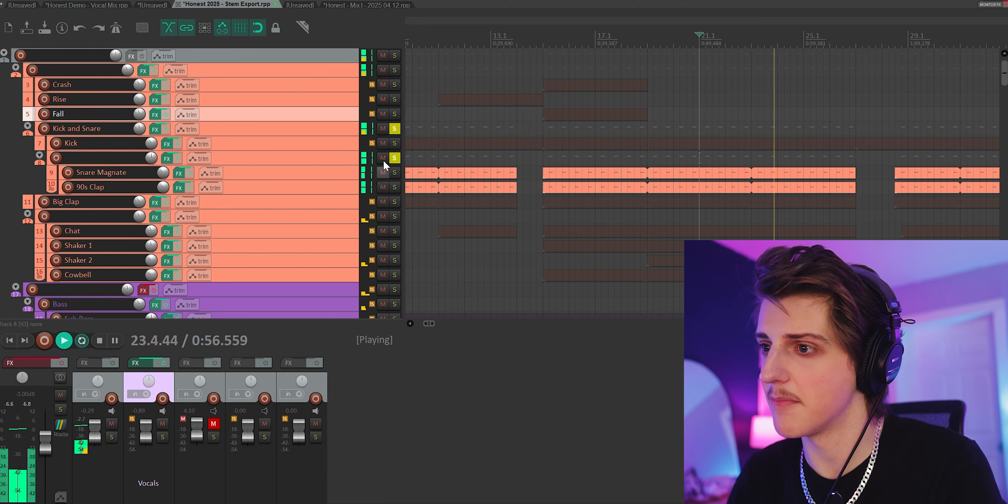
{"action": "left_click", "coordinate": [394, 172]}
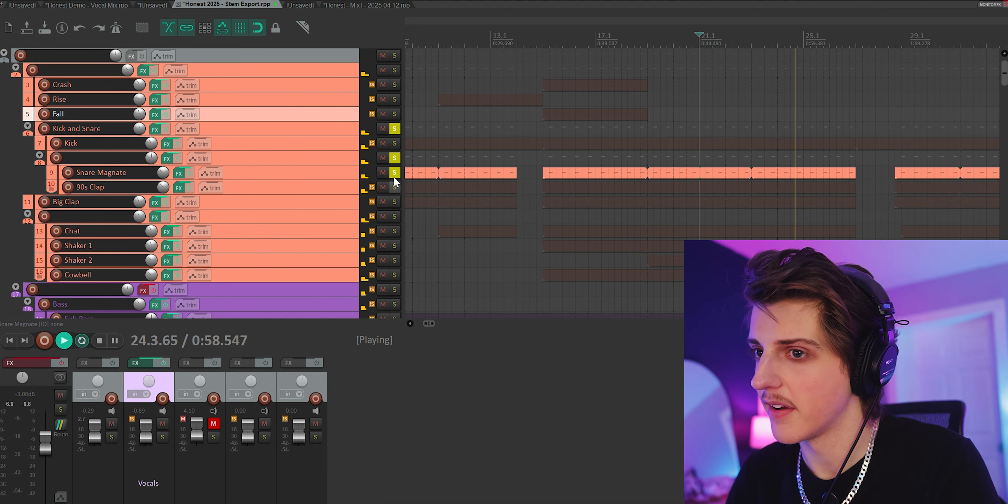
{"action": "left_click", "coordinate": [394, 187]}
{"action": "left_click", "coordinate": [394, 173]}
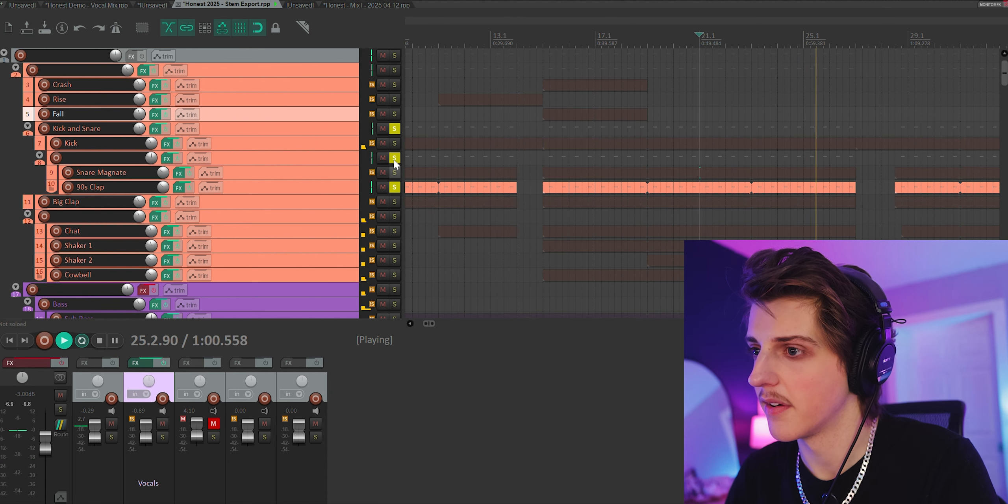
{"action": "left_click", "coordinate": [394, 173]}
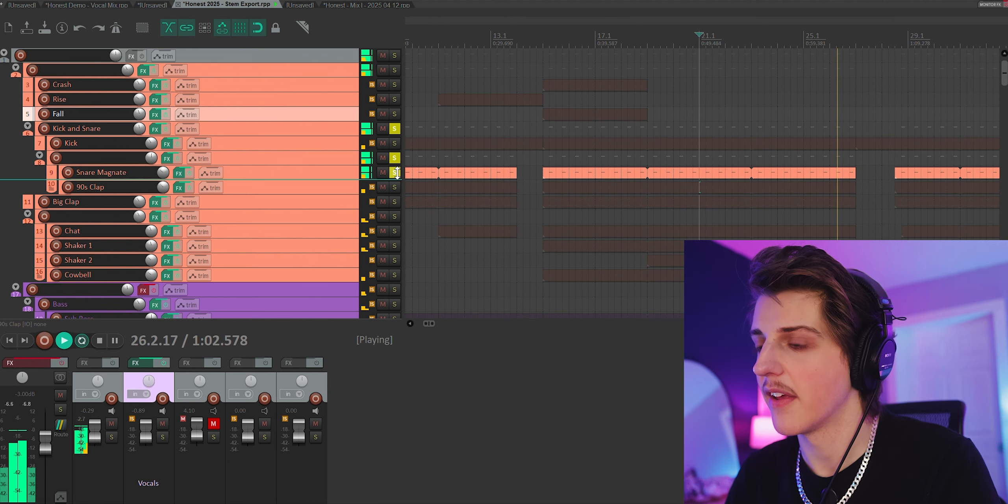
Step: Replay from 22.1, alternate the Snare Magnate and 90s Clap solos, and finish with both layers playing together
{"action": "left_click", "coordinate": [732, 98]}
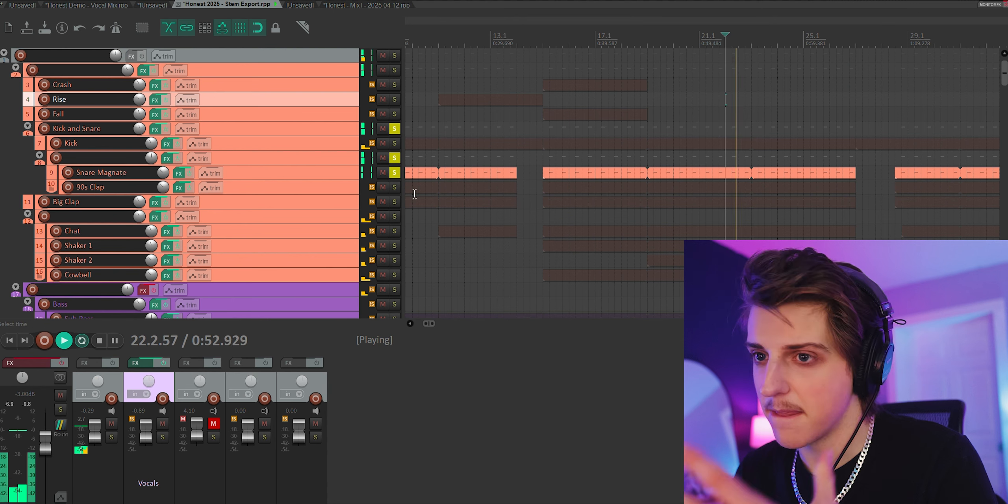
{"action": "left_click", "coordinate": [395, 187]}
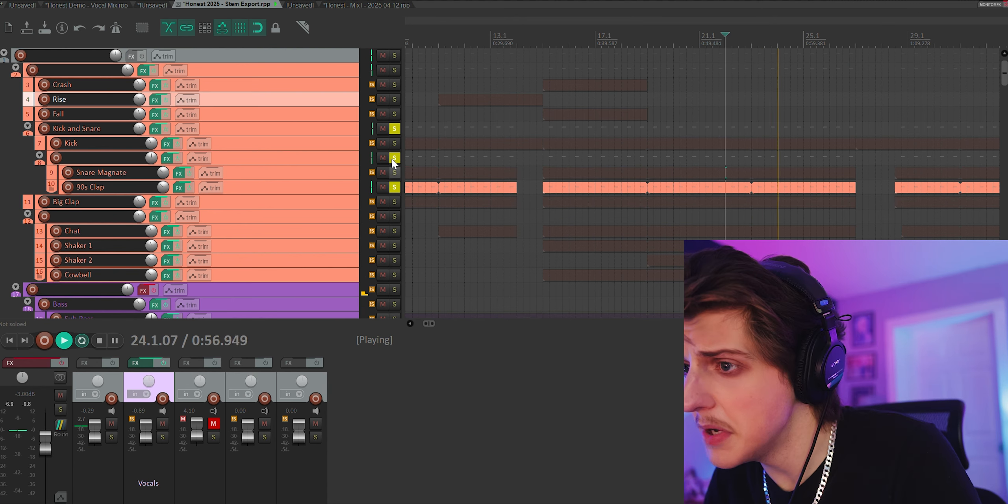
{"action": "left_click", "coordinate": [395, 173]}
{"action": "left_click", "coordinate": [395, 187]}
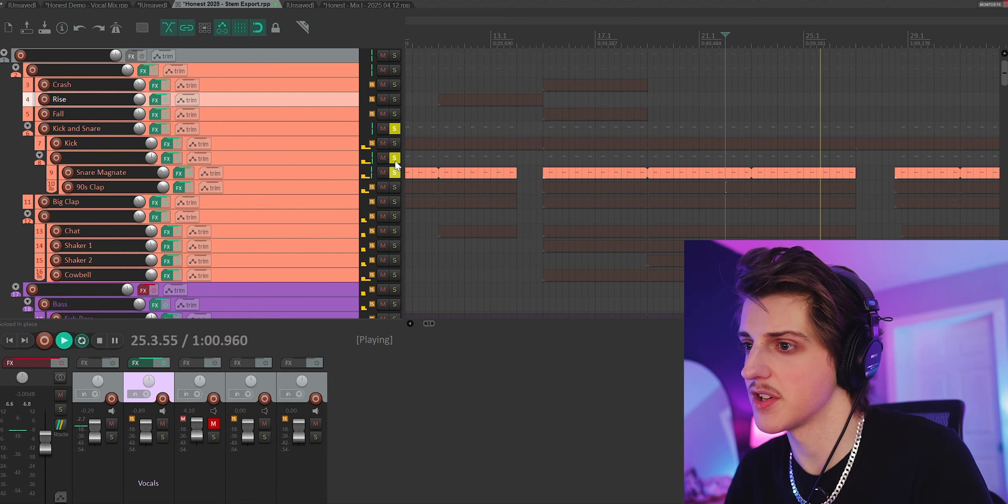
{"action": "left_click", "coordinate": [395, 171]}
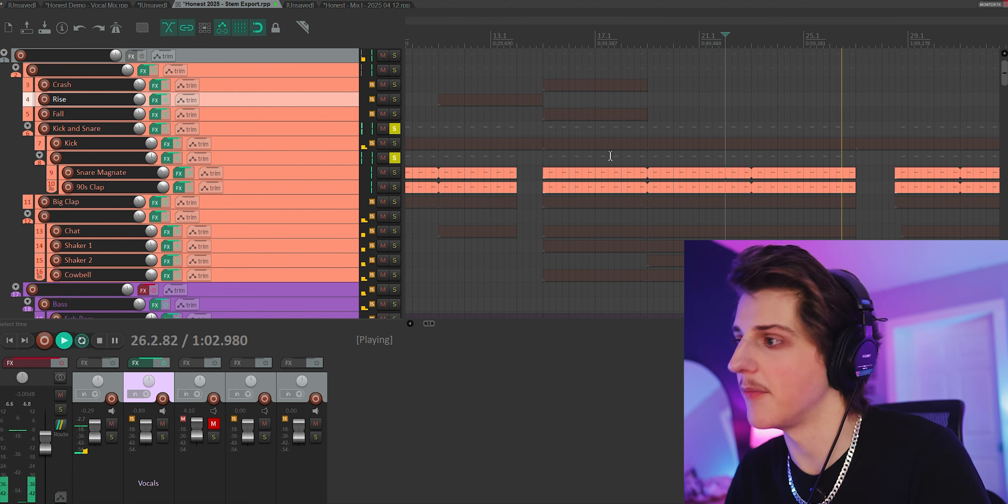
Step: Play the soloed percussion folder from 51.1 and listen to Cowbell, Chat, Shaker 1 and Shaker 2 individually
{"action": "scroll", "coordinate": [722, 122], "scroll_direction": "down", "scroll_amount": 5}
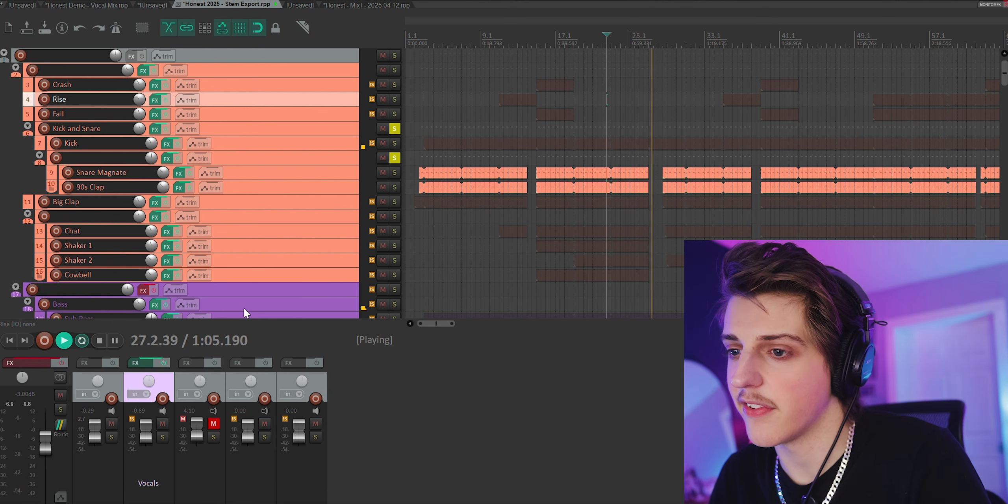
{"action": "left_click", "coordinate": [725, 41]}
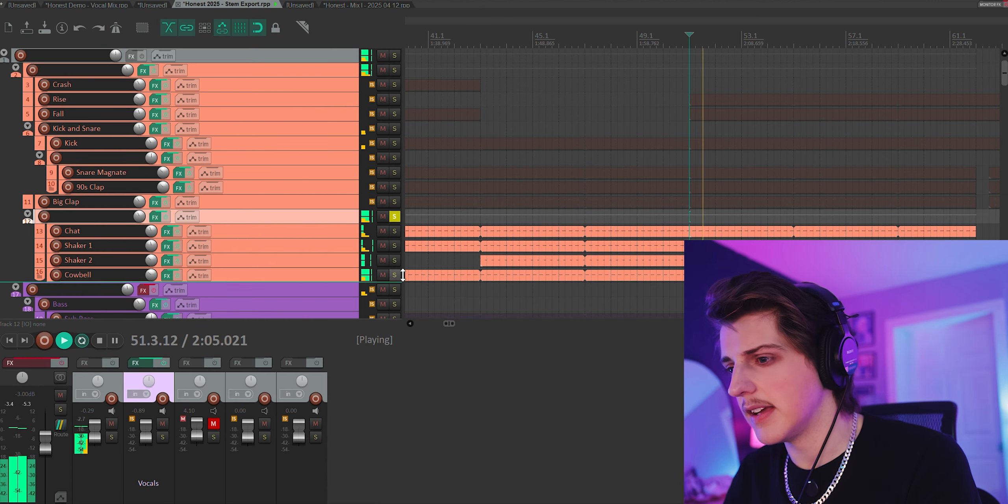
{"action": "left_click", "coordinate": [396, 272]}
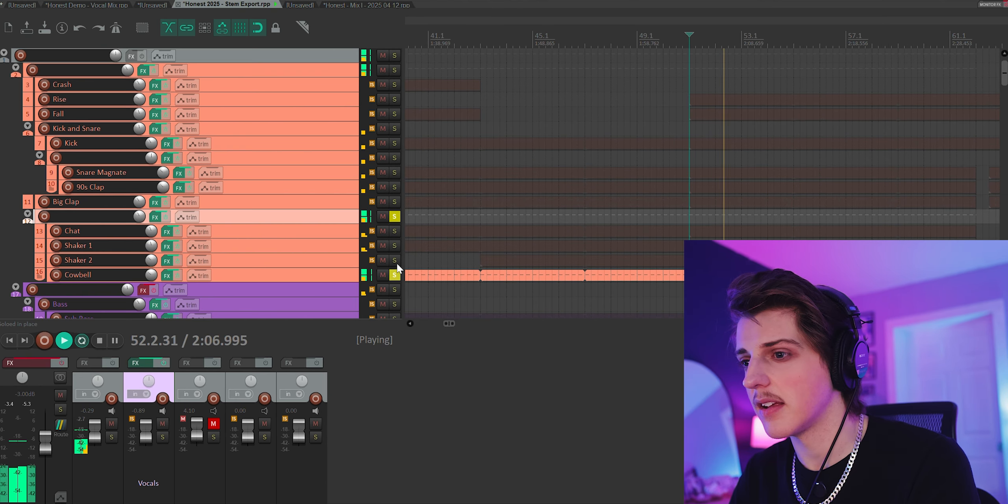
{"action": "left_click", "coordinate": [397, 272]}
{"action": "left_click", "coordinate": [396, 230]}
{"action": "left_click", "coordinate": [396, 245]}
{"action": "left_click", "coordinate": [395, 258]}
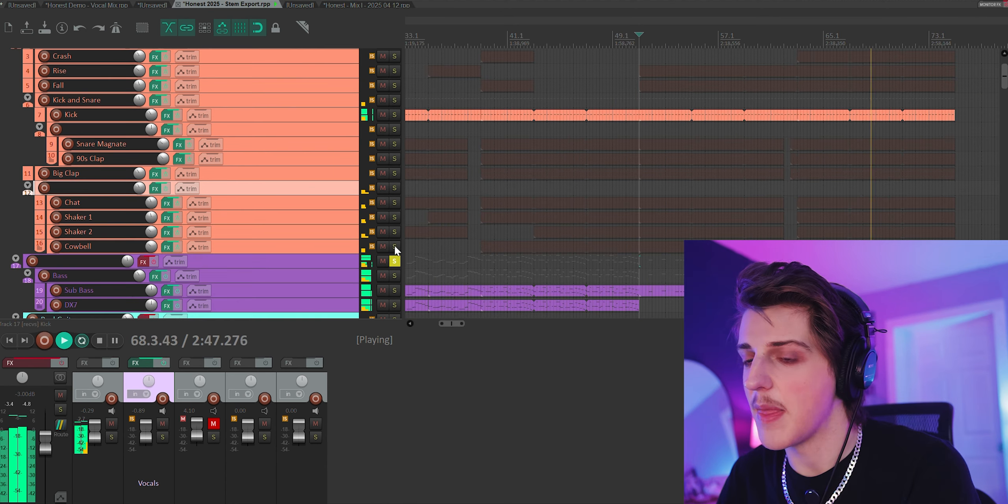
Step: Play the soloed bass folder from about bar 7 to hear the Sub Bass and DX7 tracks together
{"action": "scroll", "coordinate": [273, 258], "scroll_direction": "down", "scroll_amount": 5}
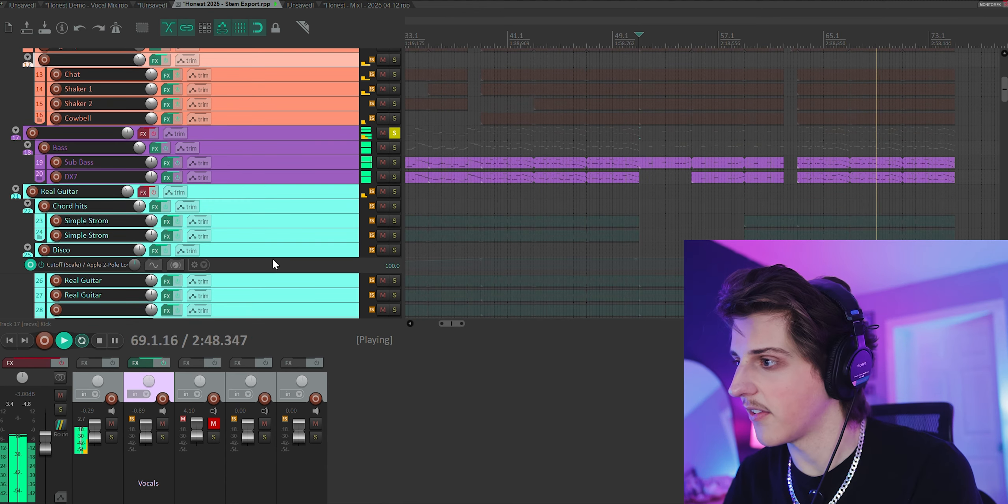
{"action": "scroll", "coordinate": [643, 220], "scroll_direction": "down", "scroll_amount": 4}
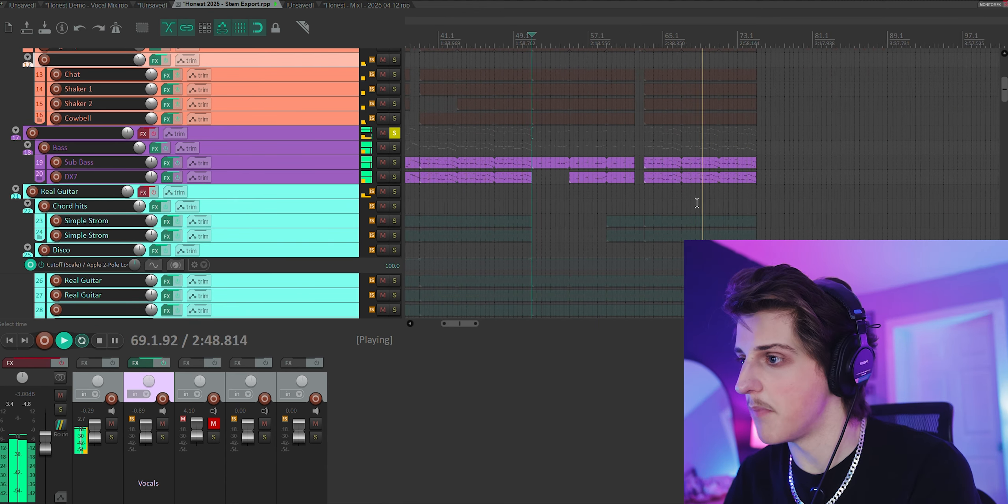
{"action": "scroll", "coordinate": [429, 191], "scroll_direction": "down", "scroll_amount": 3}
{"action": "left_click", "coordinate": [429, 191]}
{"action": "scroll", "coordinate": [629, 224], "scroll_direction": "up", "scroll_amount": 8}
{"action": "scroll", "coordinate": [691, 214], "scroll_direction": "down", "scroll_amount": 6}
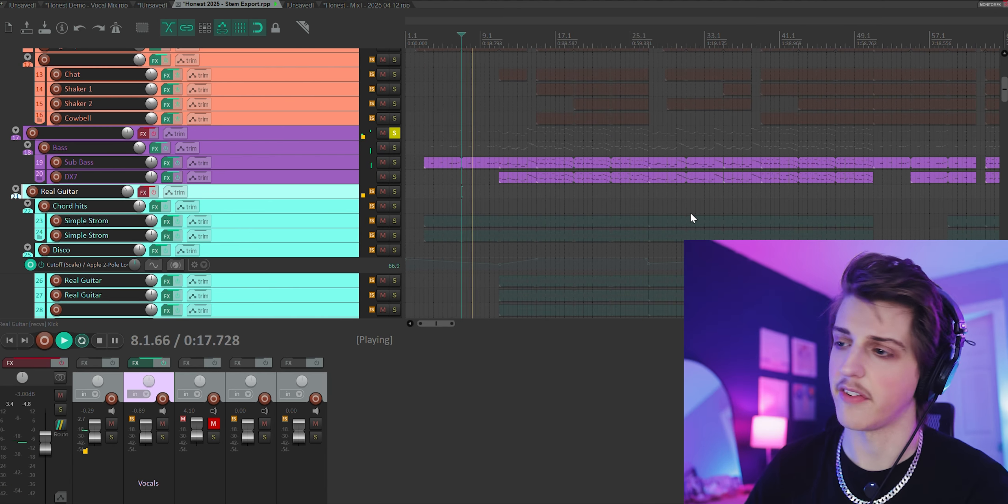
Step: Solo the DX7 bass layer and listen to its part on its own
{"action": "left_click", "coordinate": [394, 177]}
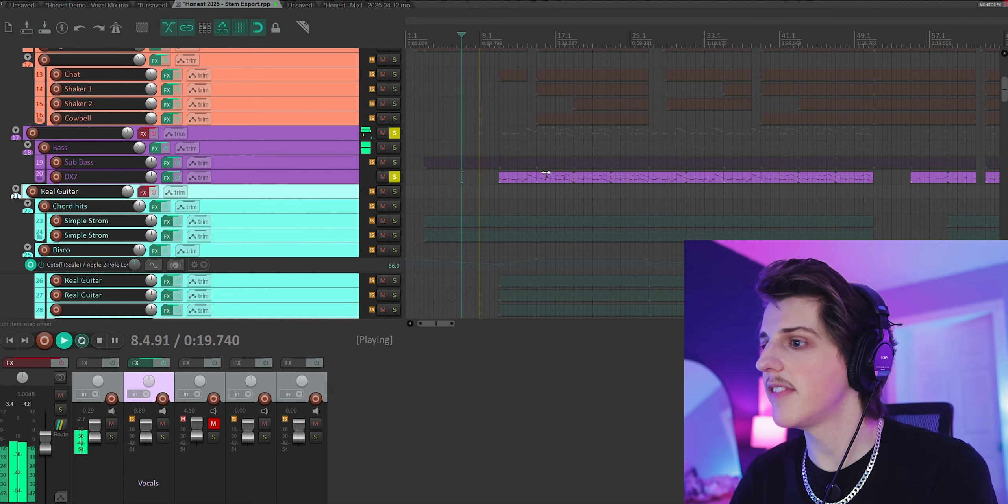
{"action": "scroll", "coordinate": [705, 228], "scroll_direction": "up", "scroll_amount": 4}
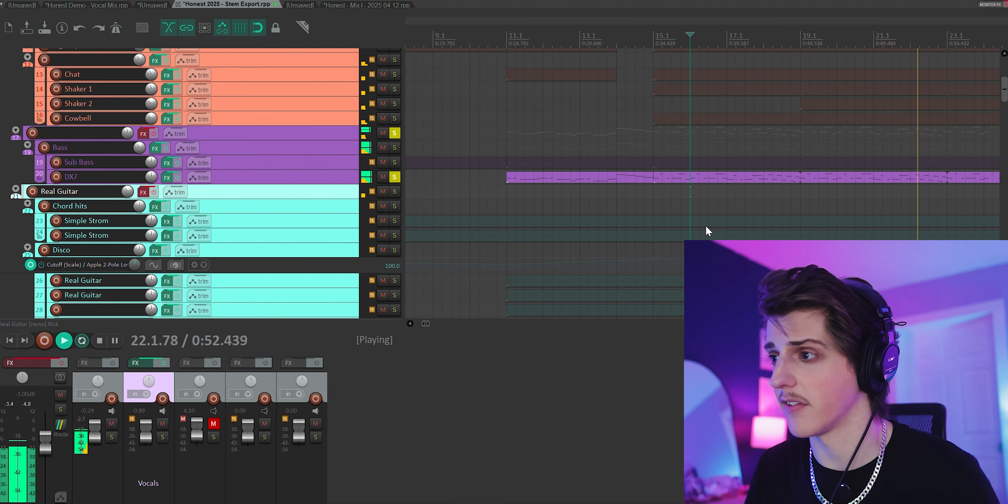
{"action": "scroll", "coordinate": [651, 97], "scroll_direction": "down", "scroll_amount": 2}
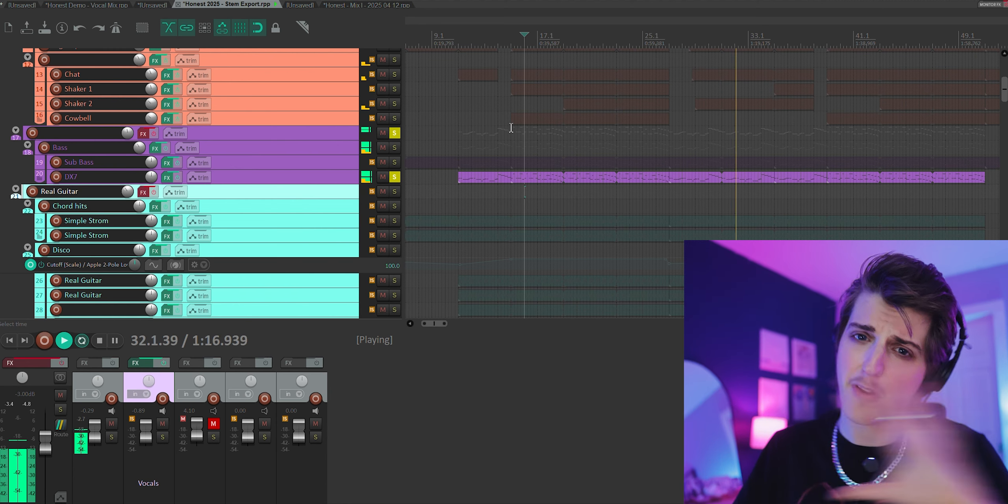
Step: Solo Sub Bass without DX7, bring DX7 back into the solo alongside it, and open the Sub Bass effects
{"action": "left_click", "coordinate": [394, 161]}
{"action": "left_click", "coordinate": [395, 177]}
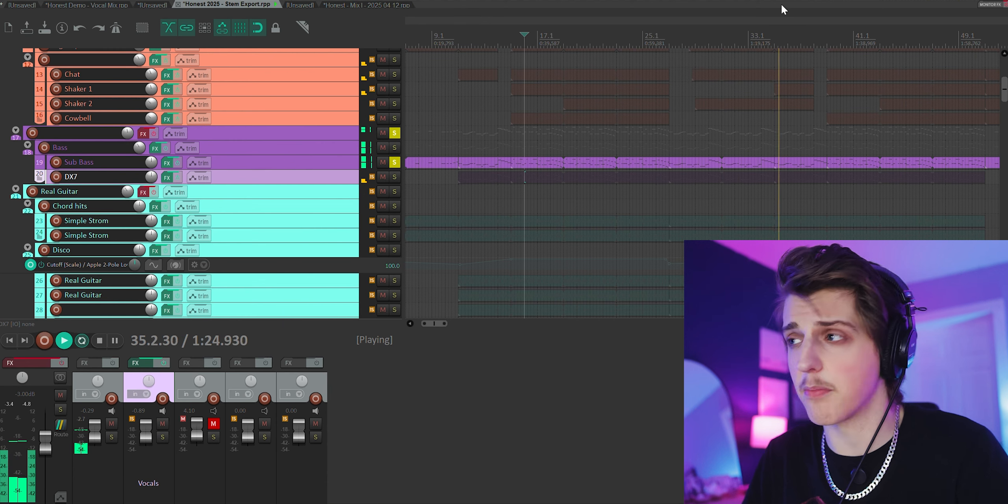
{"action": "left_click", "coordinate": [395, 176]}
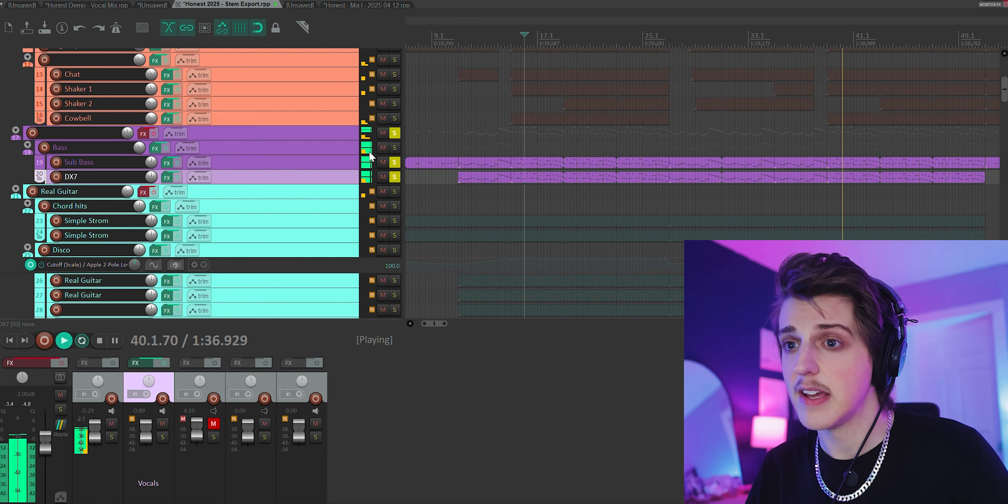
{"action": "left_click", "coordinate": [165, 161]}
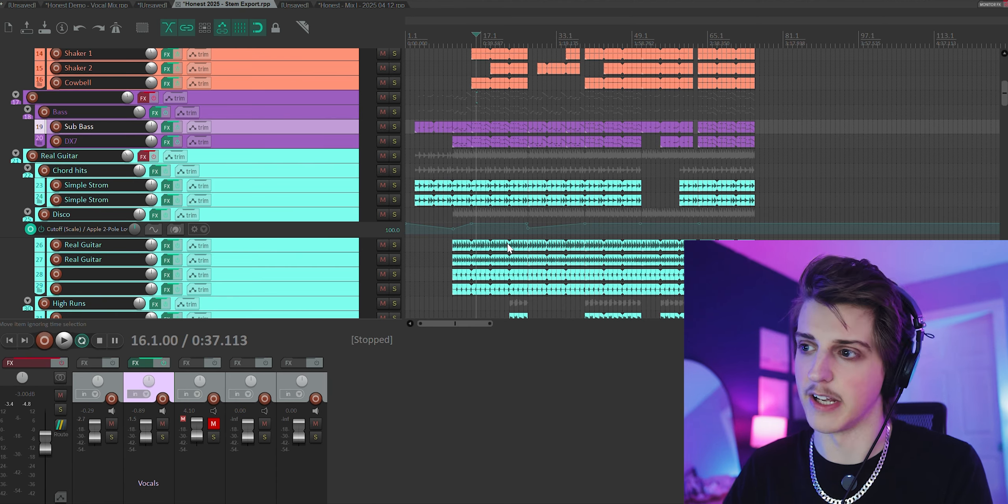
Step: Look over the Real Guitar and Chord hits parts in the opening section, with the edit cursor at 7.1
{"action": "scroll", "coordinate": [508, 248], "scroll_direction": "up", "scroll_amount": 3}
{"action": "left_click", "coordinate": [528, 169]}
{"action": "scroll", "coordinate": [545, 190], "scroll_direction": "up", "scroll_amount": 3}
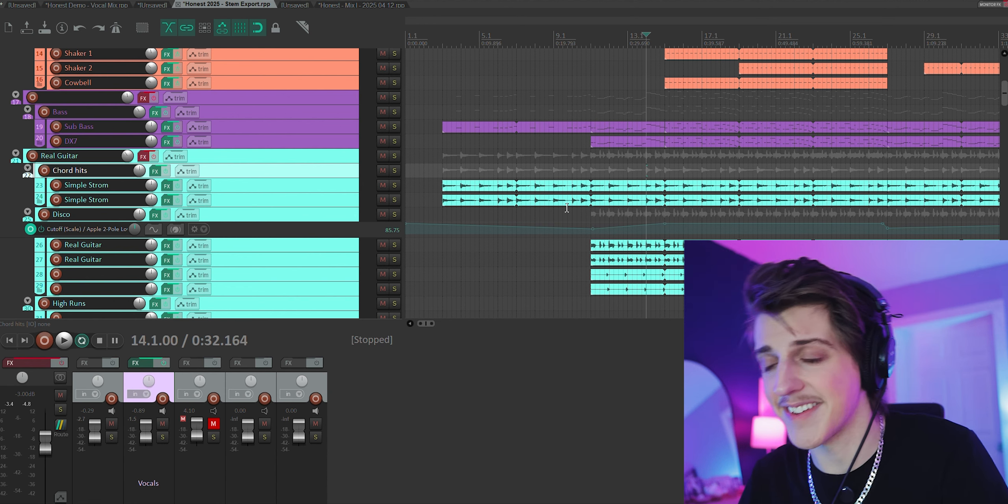
{"action": "left_click", "coordinate": [517, 156]}
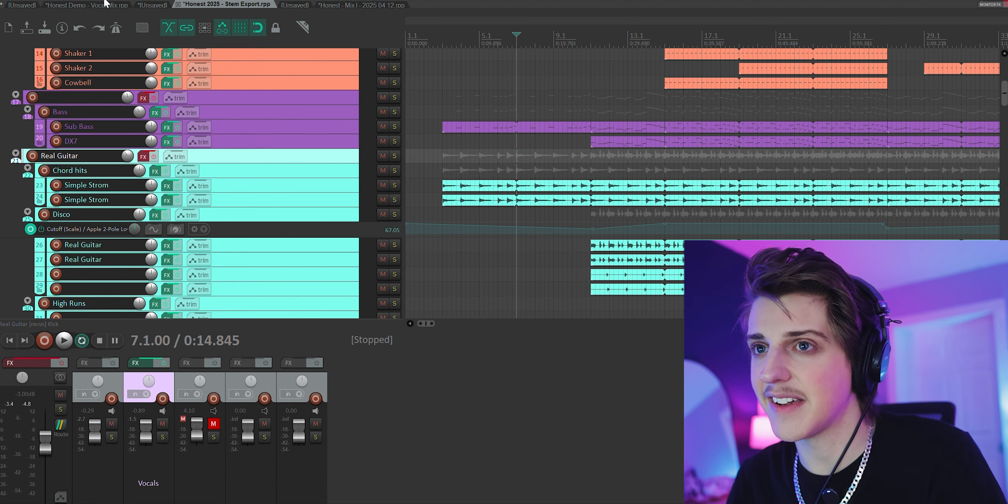
Step: Switch to the Honest Demo - Vocal Mix project, solo Guitar Chords Strike and play it from 31.1
{"action": "left_click", "coordinate": [105, 3]}
{"action": "scroll", "coordinate": [215, 79], "scroll_direction": "up", "scroll_amount": 4}
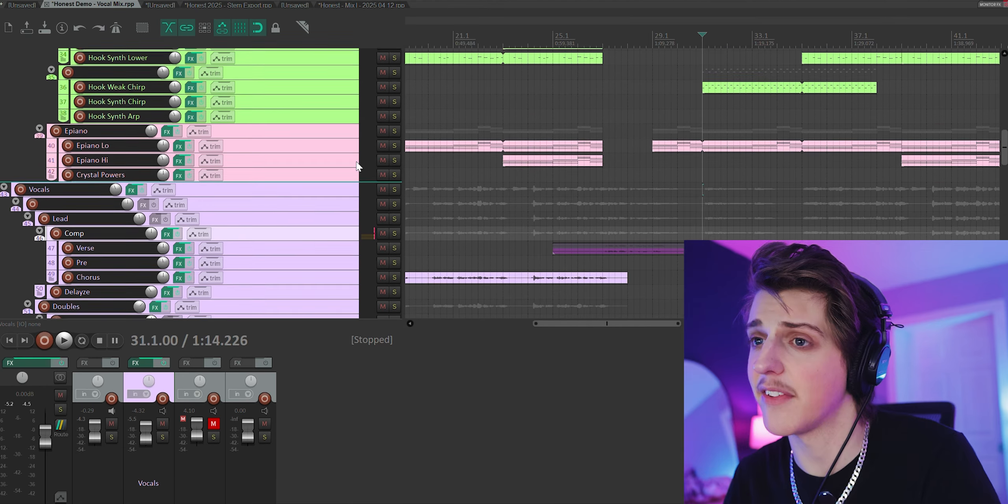
{"action": "scroll", "coordinate": [357, 166], "scroll_direction": "up", "scroll_amount": 4}
{"action": "left_click", "coordinate": [394, 127]}
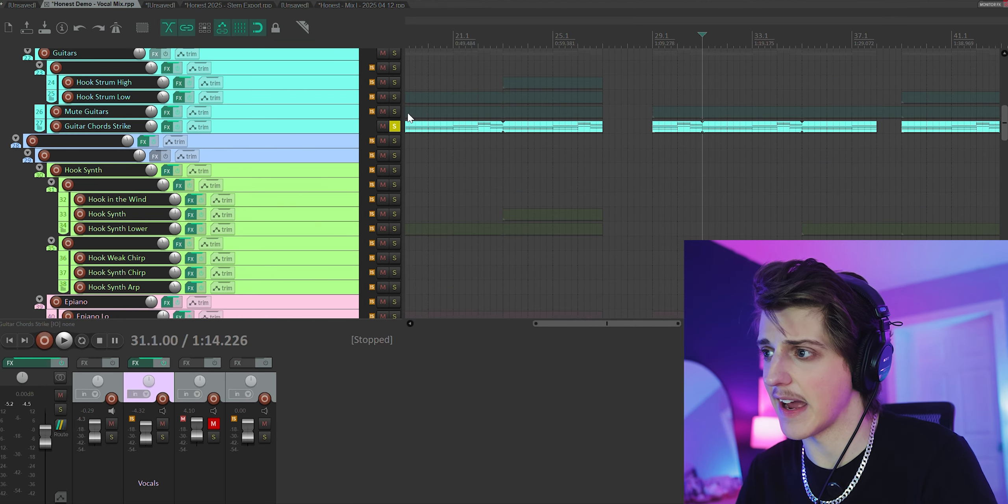
{"action": "key", "text": "space"}
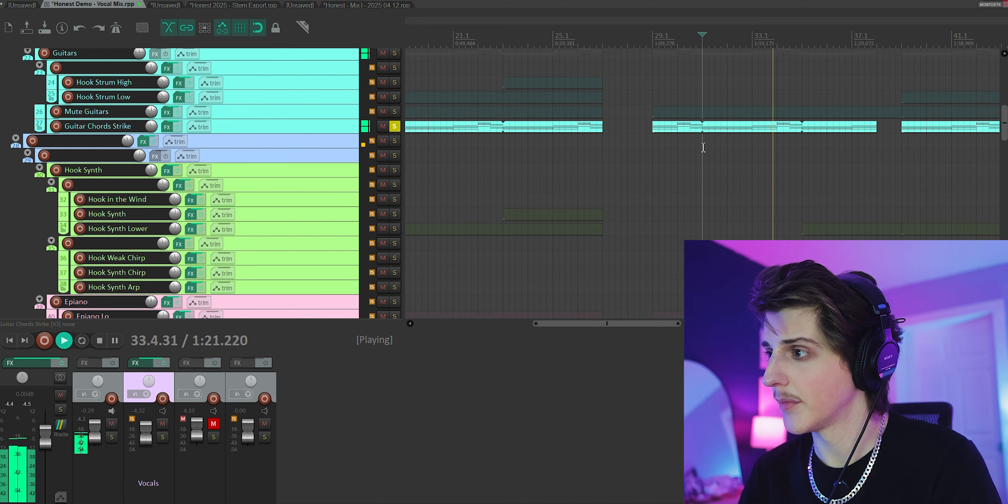
{"action": "key", "text": "space"}
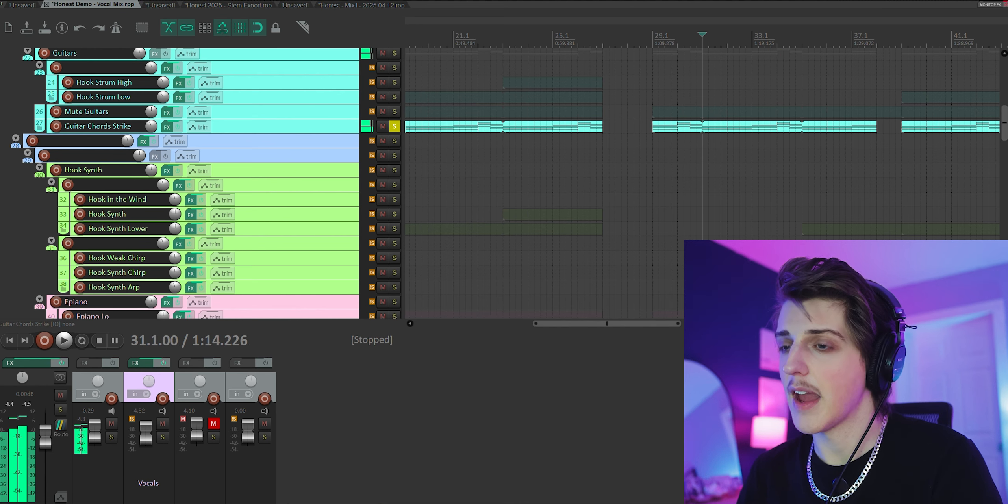
Step: Return to the Honest 2025 - Stem Export project, solo the Chord hits folder and play it from 39.1
{"action": "left_click", "coordinate": [233, 5]}
{"action": "left_click", "coordinate": [394, 171]}
{"action": "scroll", "coordinate": [687, 168], "scroll_direction": "down", "scroll_amount": 3}
{"action": "left_click", "coordinate": [658, 170]}
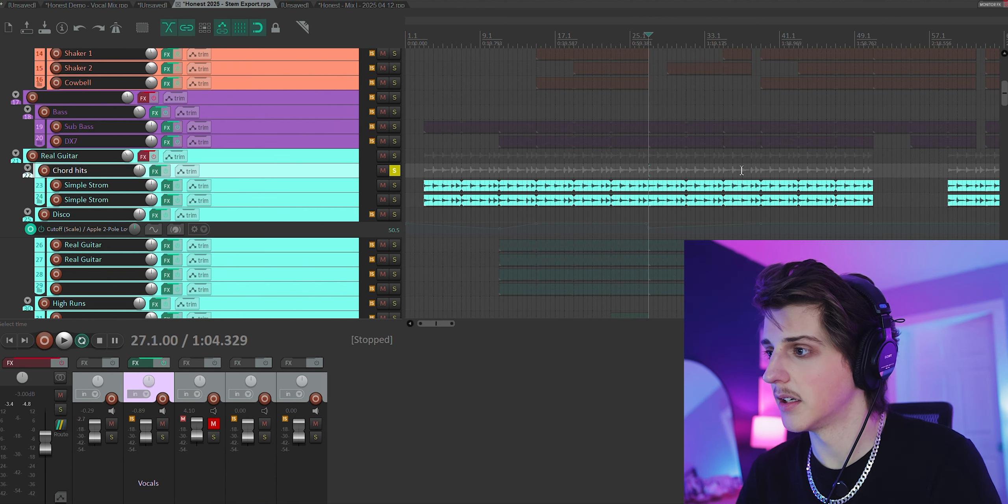
{"action": "left_click", "coordinate": [766, 169]}
{"action": "key", "text": "space"}
{"action": "scroll", "coordinate": [774, 215], "scroll_direction": "up", "scroll_amount": 3}
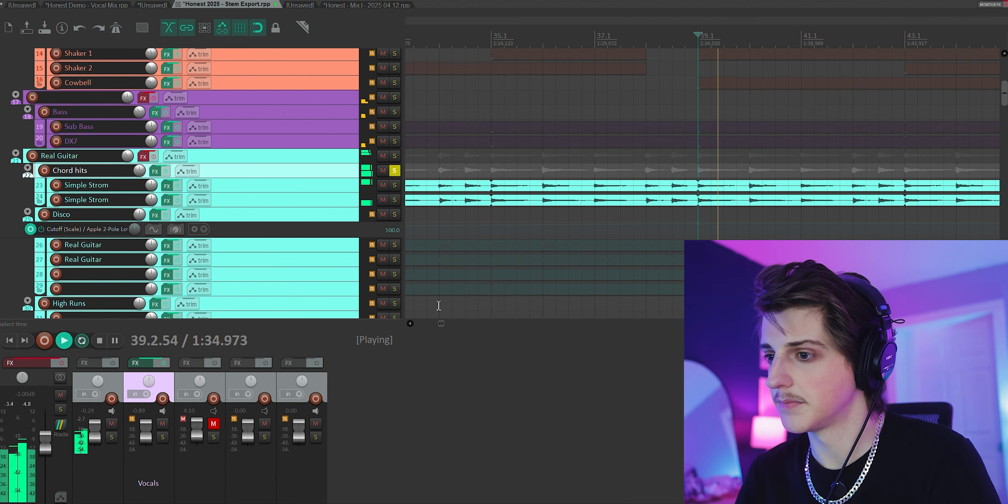
{"action": "scroll", "coordinate": [442, 312], "scroll_direction": "down", "scroll_amount": 4}
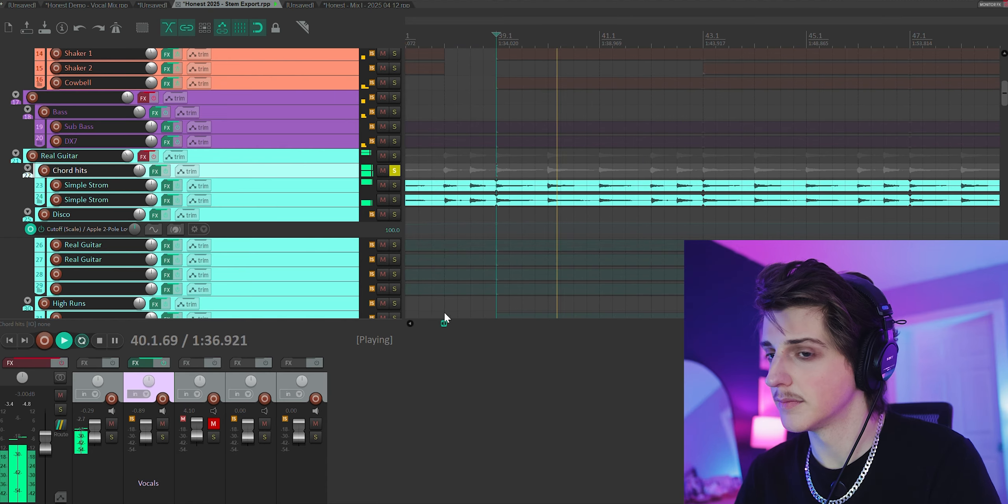
{"action": "scroll", "coordinate": [595, 203], "scroll_direction": "down", "scroll_amount": 2}
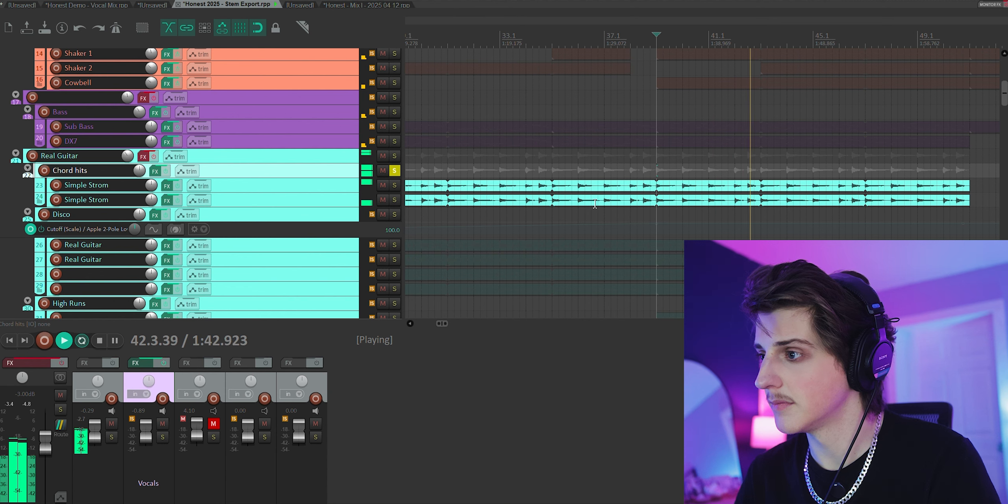
{"action": "scroll", "coordinate": [594, 203], "scroll_direction": "down", "scroll_amount": 5}
{"action": "key", "text": "space"}
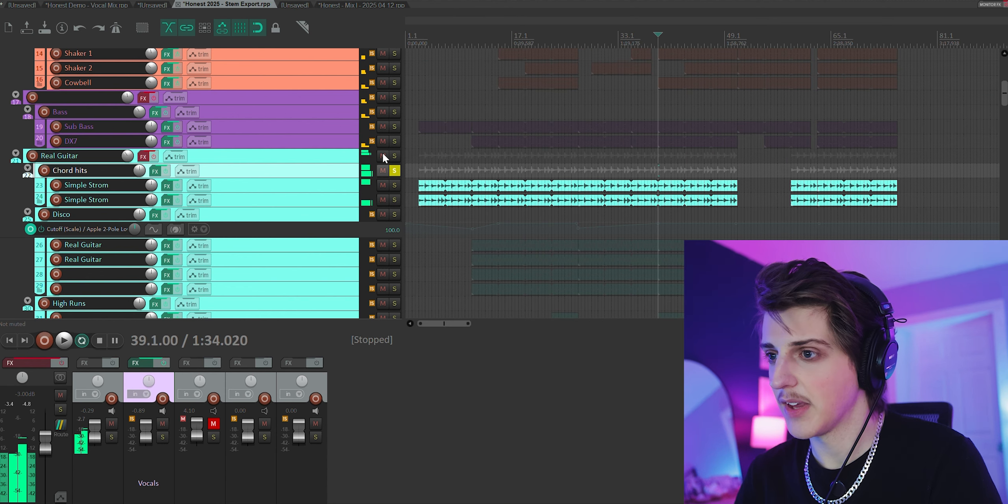
Step: Swap the solo from Chord hits to the Disco guitar folder and play it from 15.1
{"action": "left_click", "coordinate": [394, 170]}
{"action": "left_click", "coordinate": [394, 215]}
{"action": "scroll", "coordinate": [349, 213], "scroll_direction": "down", "scroll_amount": 1}
{"action": "scroll", "coordinate": [349, 217], "scroll_direction": "down", "scroll_amount": 1}
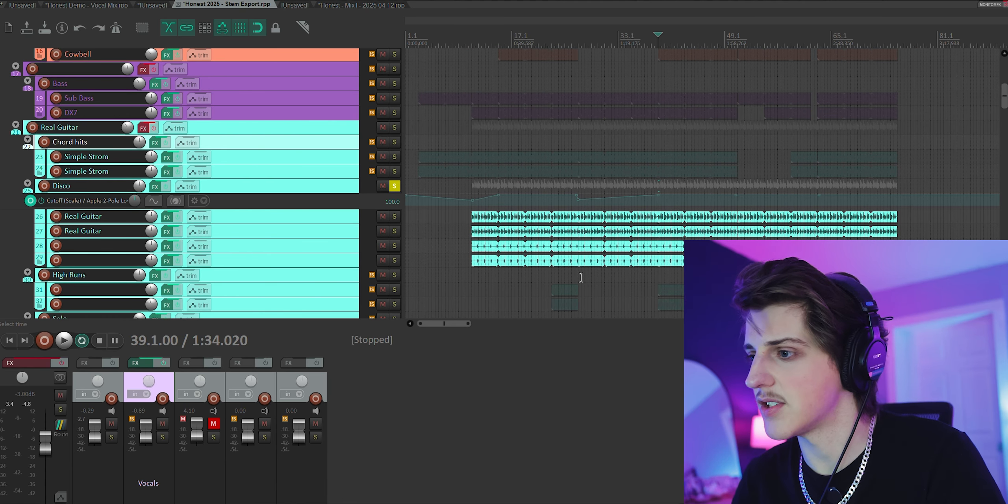
{"action": "left_click", "coordinate": [509, 278]}
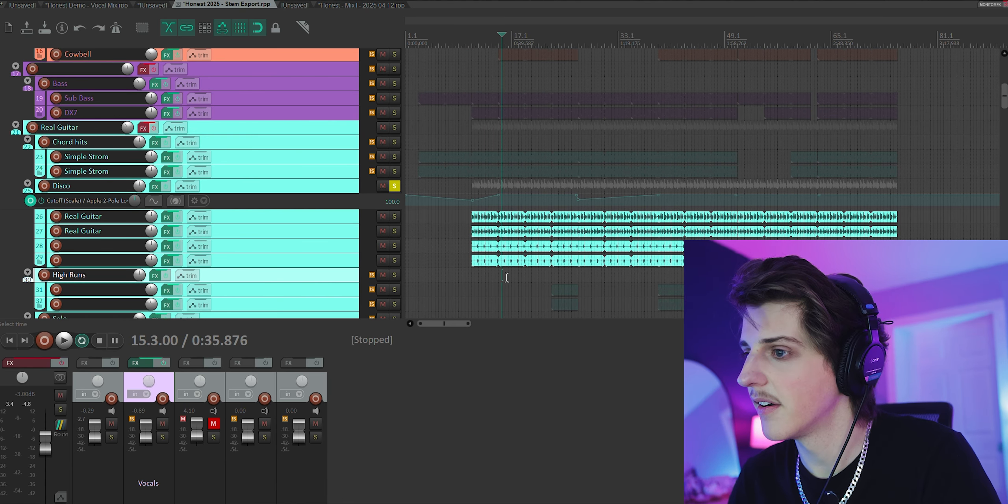
{"action": "left_click", "coordinate": [506, 278]}
{"action": "key", "text": "space"}
{"action": "scroll", "coordinate": [506, 279], "scroll_direction": "up", "scroll_amount": 6}
{"action": "scroll", "coordinate": [738, 238], "scroll_direction": "up", "scroll_amount": 3}
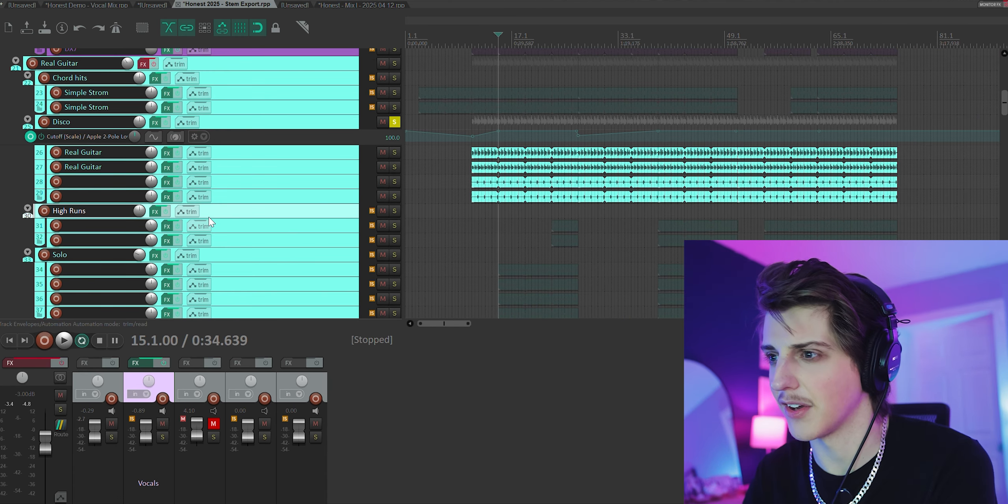
Step: Slow the project tempo and play the soloed Disco guitars from 15.1
{"action": "scroll", "coordinate": [708, 219], "scroll_direction": "up", "scroll_amount": 5}
{"action": "scroll", "coordinate": [836, 341], "scroll_direction": "down", "scroll_amount": 20}
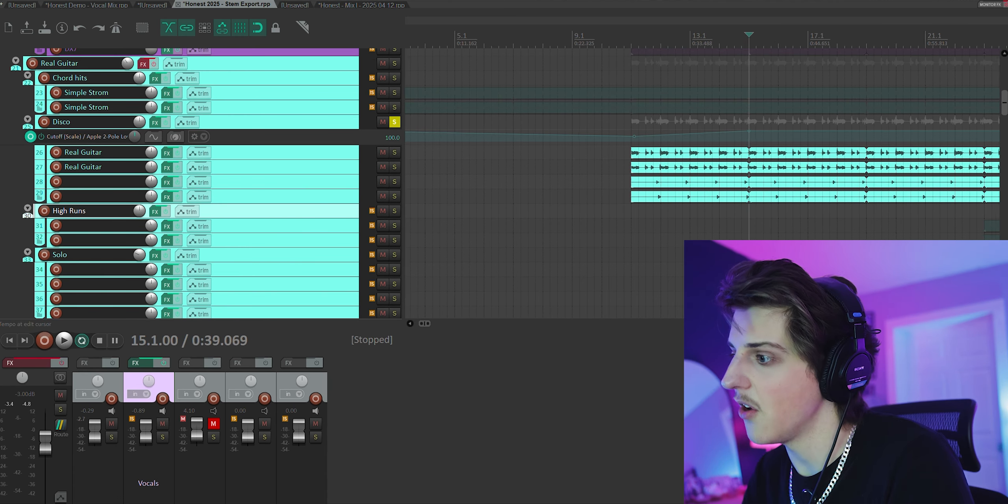
{"action": "key", "text": "space"}
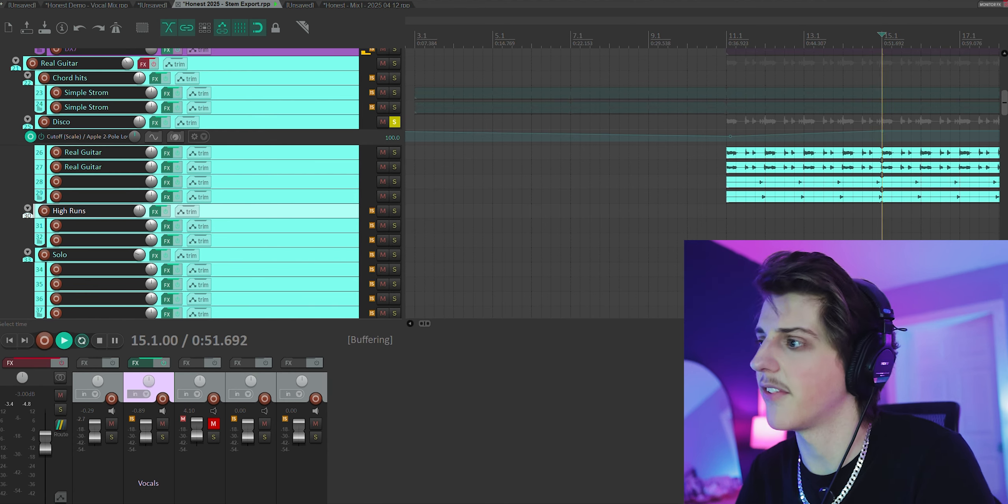
{"action": "scroll", "coordinate": [701, 181], "scroll_direction": "down", "scroll_amount": 4}
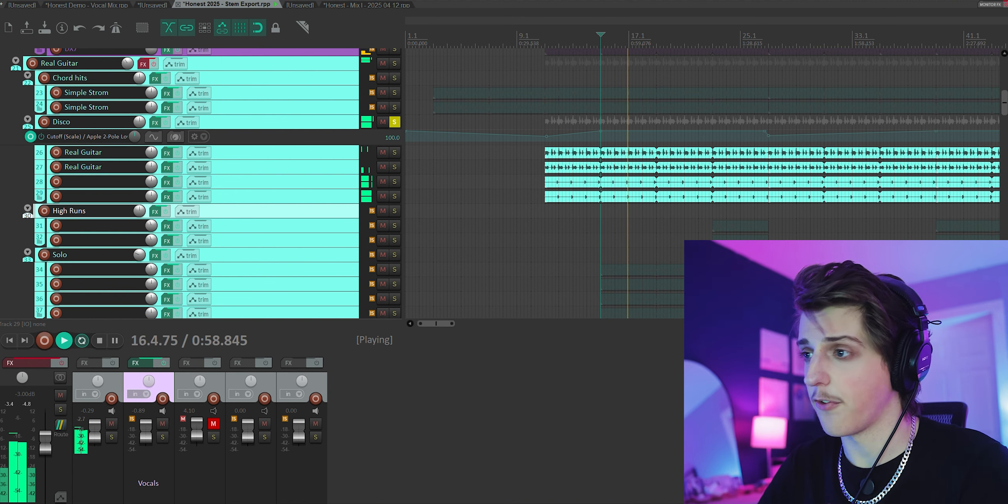
Step: Play the Disco guitars from 27.1 at the original tempo and examine the waveforms of their four tracks
{"action": "scroll", "coordinate": [591, 252], "scroll_direction": "down", "scroll_amount": 2}
{"action": "left_click", "coordinate": [590, 254]}
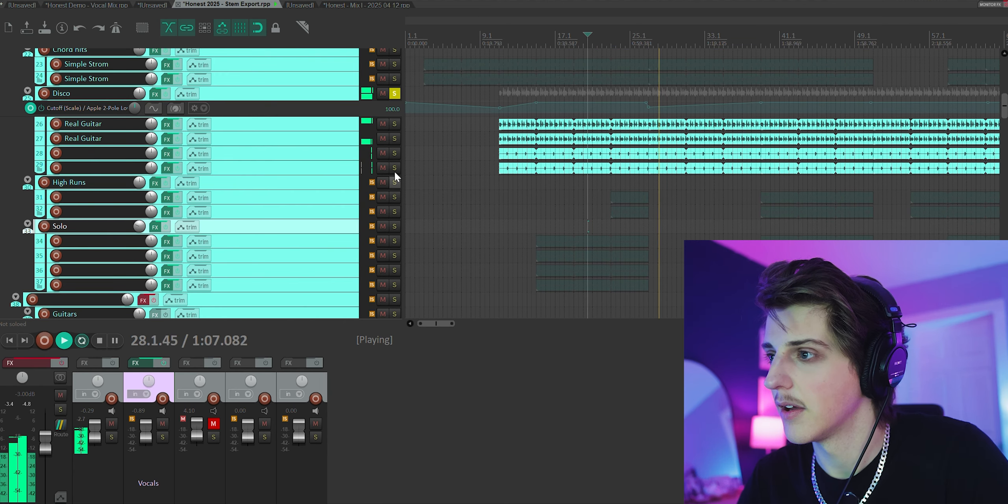
{"action": "left_click", "coordinate": [651, 89]}
{"action": "scroll", "coordinate": [667, 88], "scroll_direction": "up", "scroll_amount": 2}
{"action": "scroll", "coordinate": [732, 131], "scroll_direction": "up", "scroll_amount": 2}
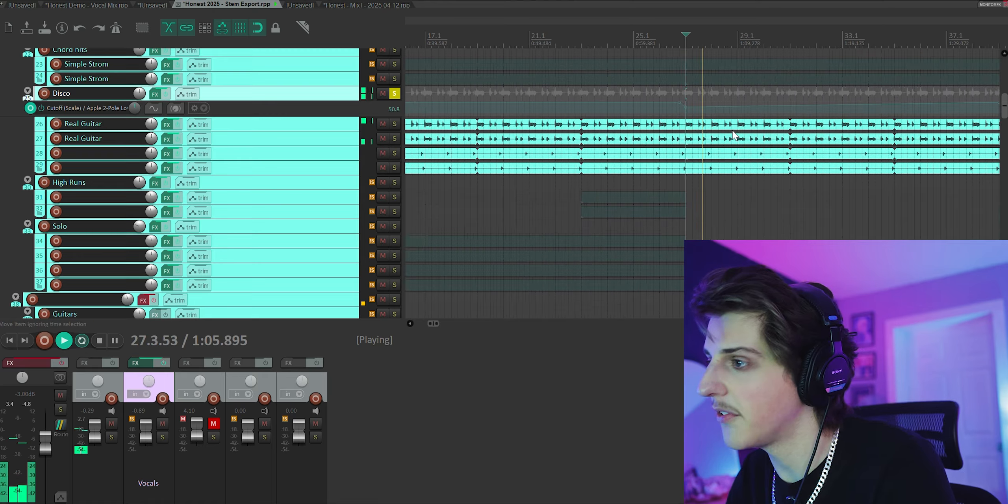
{"action": "scroll", "coordinate": [732, 136], "scroll_direction": "up", "scroll_amount": 3}
{"action": "scroll", "coordinate": [732, 145], "scroll_direction": "up", "scroll_amount": 2}
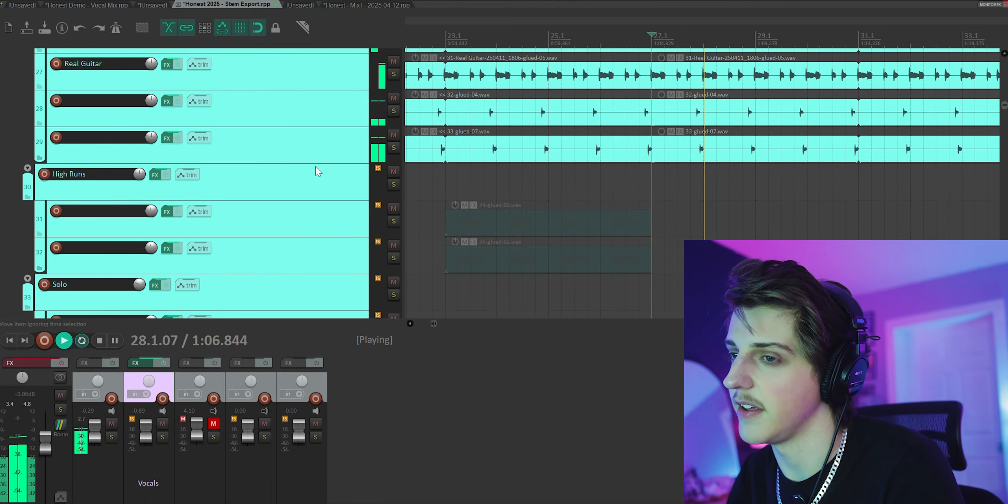
{"action": "scroll", "coordinate": [321, 162], "scroll_direction": "up", "scroll_amount": 2}
{"action": "scroll", "coordinate": [788, 153], "scroll_direction": "down", "scroll_amount": 3}
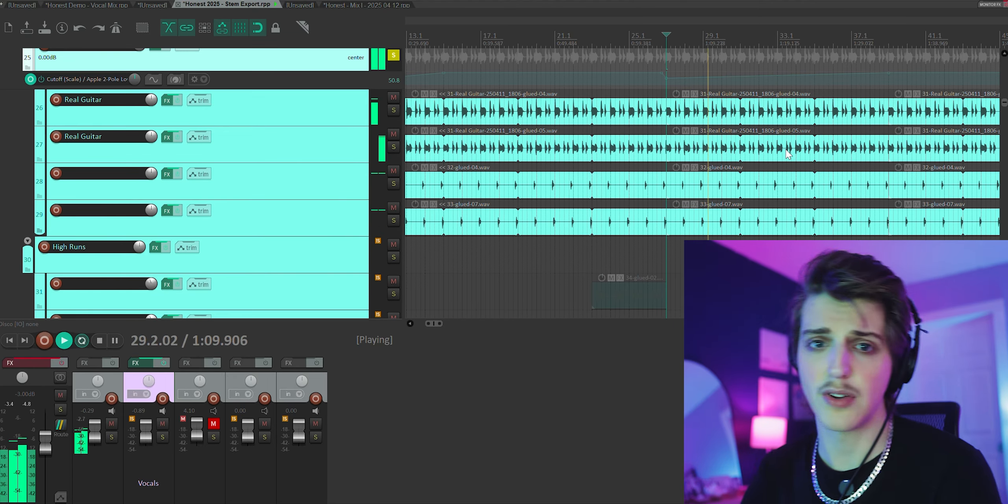
Step: Solo the parent folder holding the V2 Synth, Hook Synth and Epiano tracks and examine its layers during playback
{"action": "scroll", "coordinate": [788, 154], "scroll_direction": "down", "scroll_amount": 4}
{"action": "left_click", "coordinate": [473, 68]}
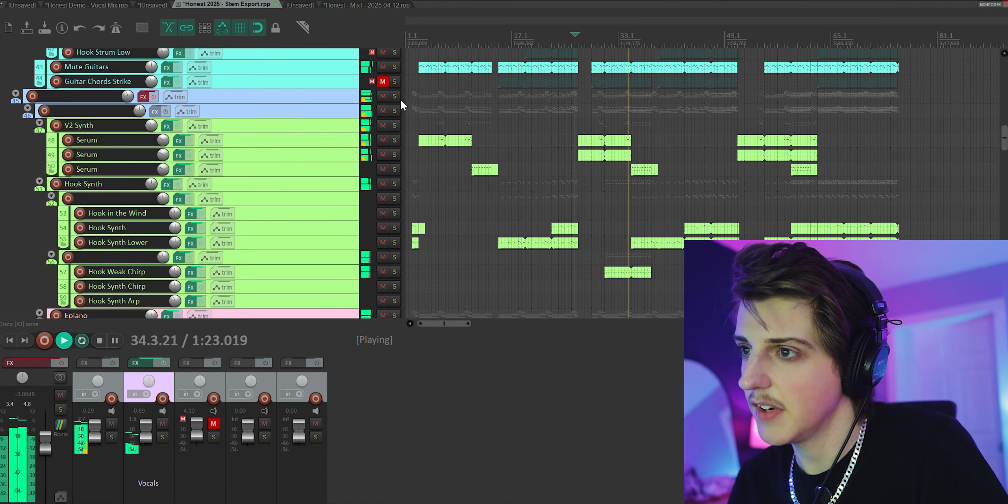
{"action": "left_click", "coordinate": [395, 97]}
{"action": "scroll", "coordinate": [301, 171], "scroll_direction": "down", "scroll_amount": 3}
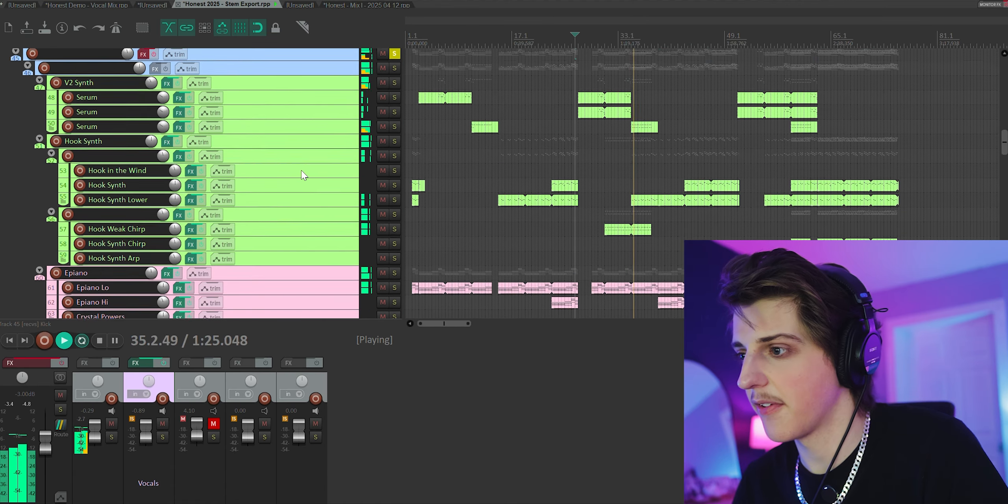
{"action": "scroll", "coordinate": [300, 171], "scroll_direction": "down", "scroll_amount": 7}
{"action": "scroll", "coordinate": [312, 176], "scroll_direction": "up", "scroll_amount": 8}
{"action": "scroll", "coordinate": [317, 187], "scroll_direction": "down", "scroll_amount": 4}
{"action": "scroll", "coordinate": [326, 184], "scroll_direction": "down", "scroll_amount": 3}
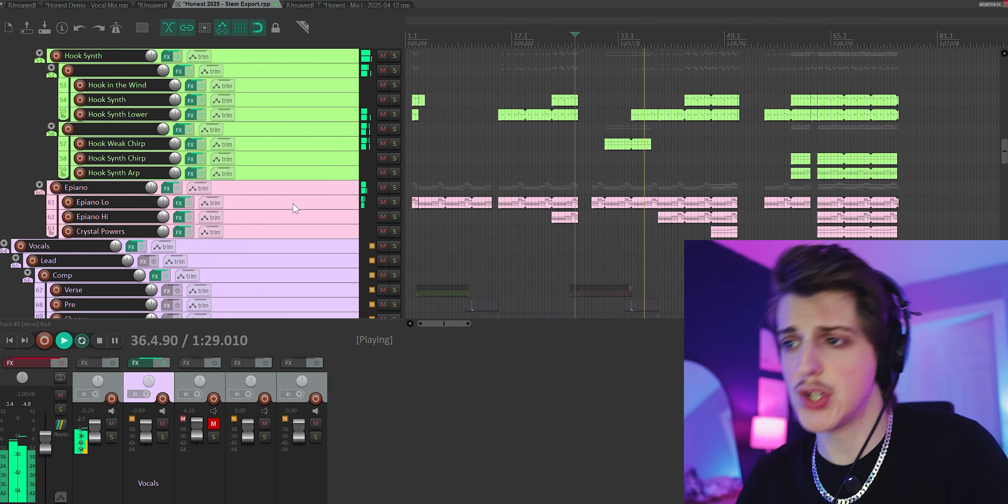
Step: Solo Epiano Lo, Epiano Hi and Crystal Powers together, then narrow the solo to Epiano Lo
{"action": "left_click_drag", "start_coordinate": [394, 202], "coordinate": [394, 232]}
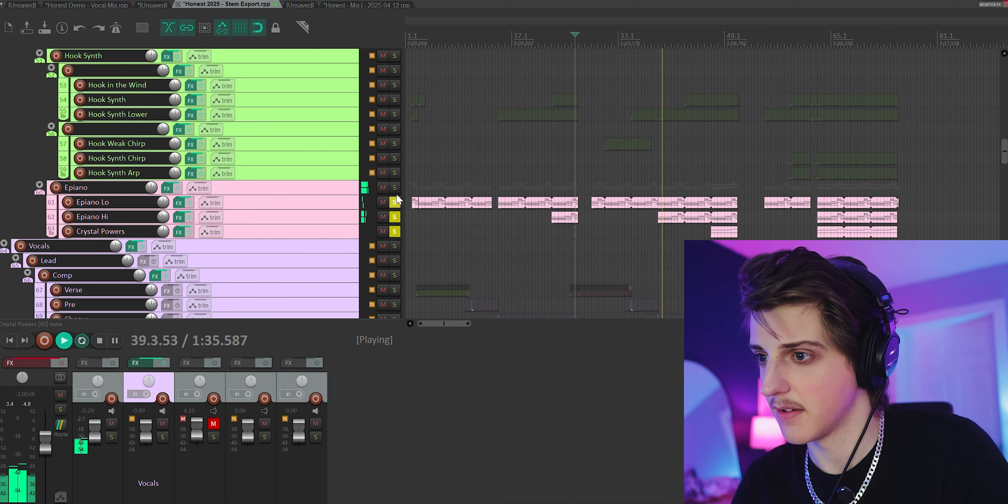
{"action": "left_click", "coordinate": [394, 217]}
{"action": "left_click", "coordinate": [394, 231]}
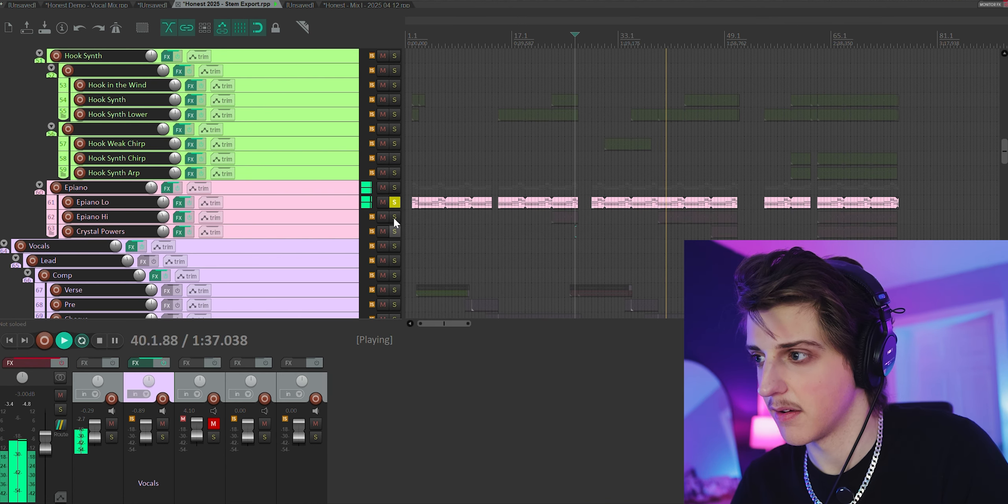
Step: Add Epiano Hi and Crystal Powers to the Epiano Lo solo during playback, and clear all three solos
{"action": "left_click", "coordinate": [394, 210]}
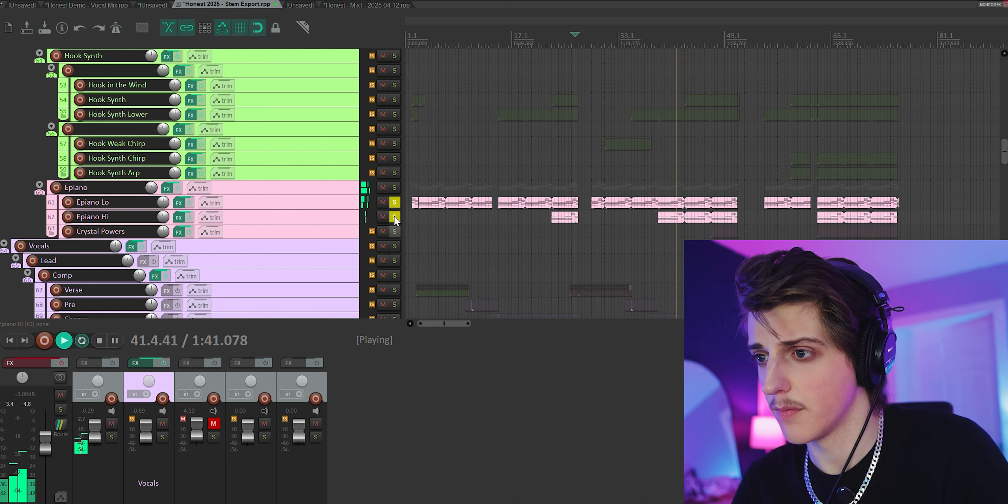
{"action": "left_click", "coordinate": [394, 228]}
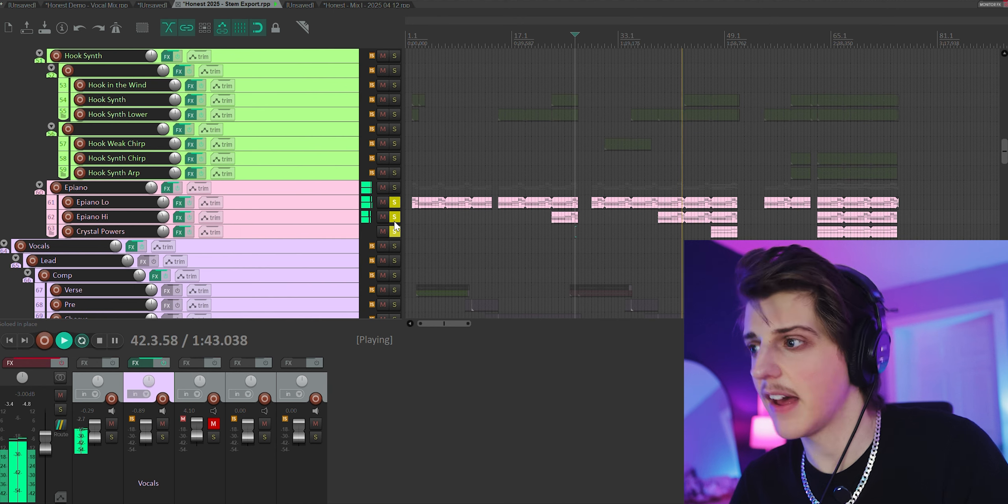
{"action": "left_click", "coordinate": [395, 227]}
{"action": "left_click", "coordinate": [396, 212]}
{"action": "left_click", "coordinate": [396, 198]}
Step: Solo the subfolder holding Hook in the Wind, Hook Synth and Hook Synth Lower, and replay its earlier sections
{"action": "scroll", "coordinate": [373, 177], "scroll_direction": "up", "scroll_amount": 5}
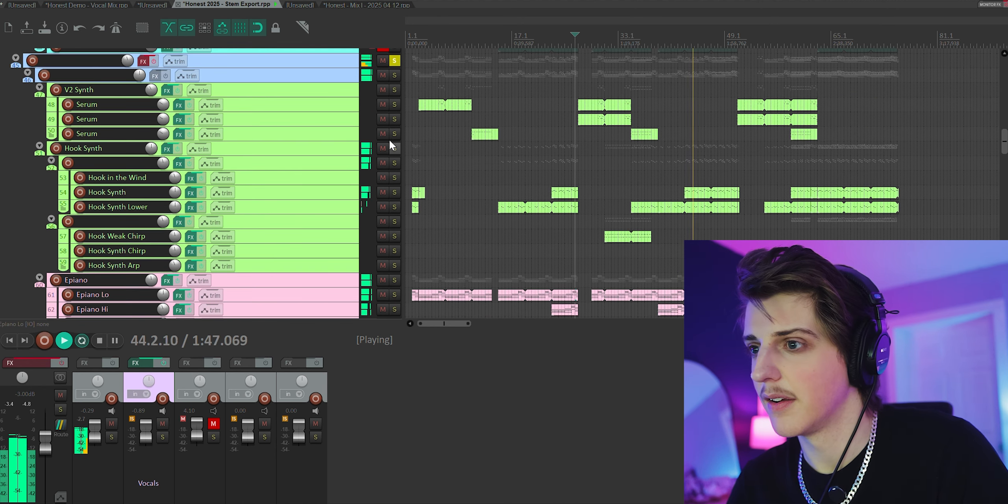
{"action": "left_click", "coordinate": [394, 164]}
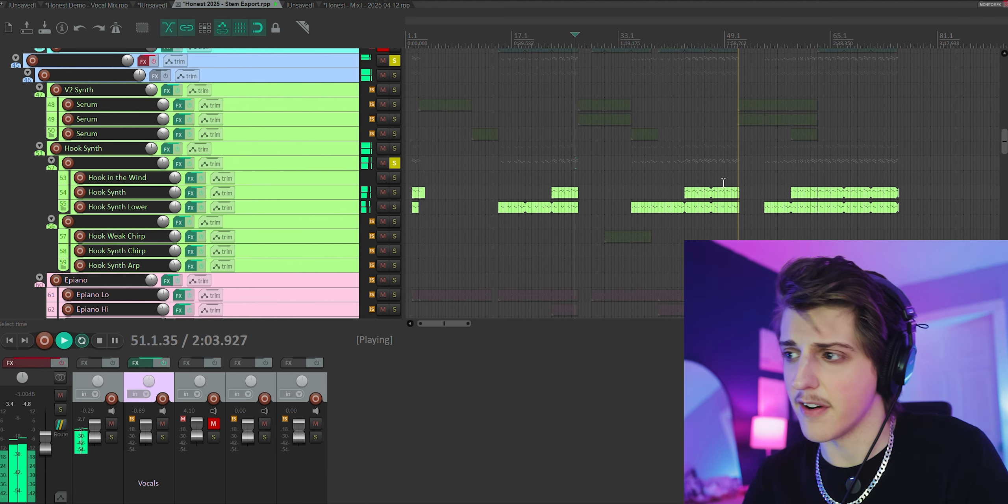
{"action": "left_click", "coordinate": [715, 184]}
{"action": "scroll", "coordinate": [709, 179], "scroll_direction": "up", "scroll_amount": 4}
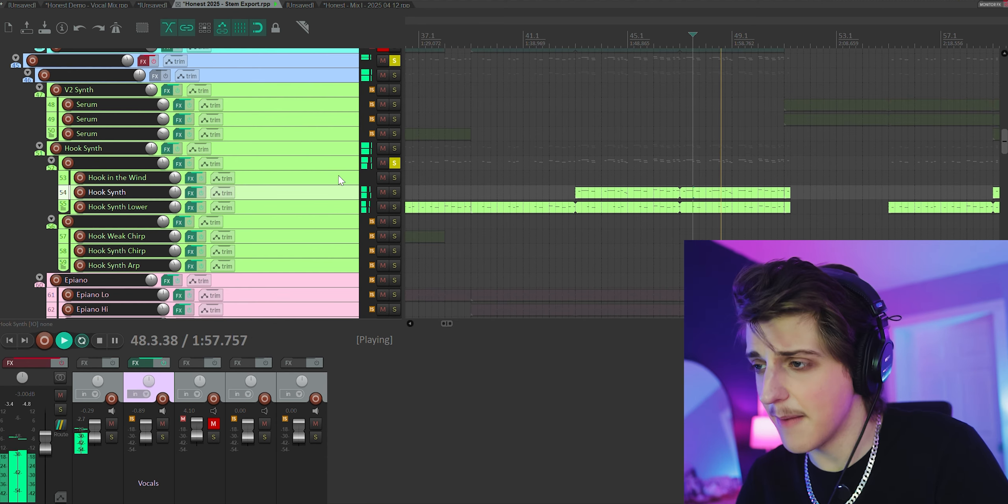
{"action": "scroll", "coordinate": [621, 211], "scroll_direction": "down", "scroll_amount": 3}
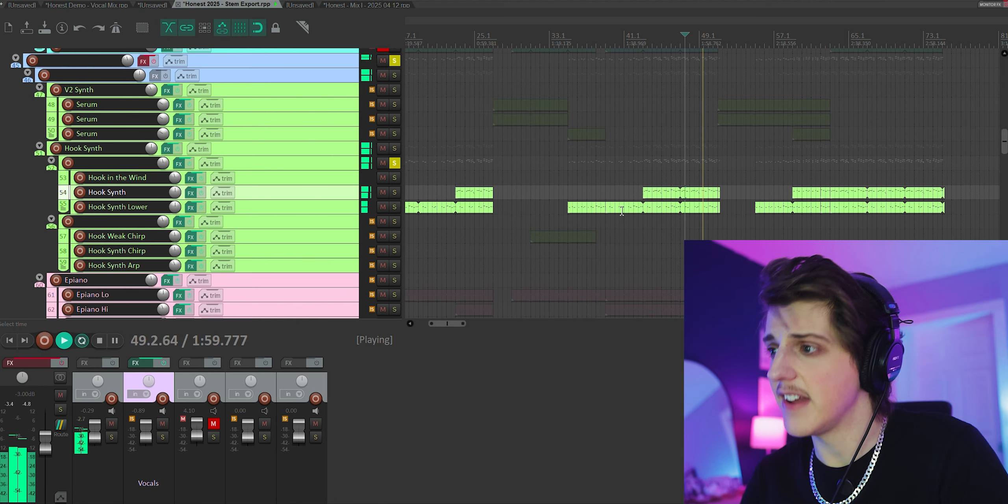
{"action": "left_click", "coordinate": [621, 177]}
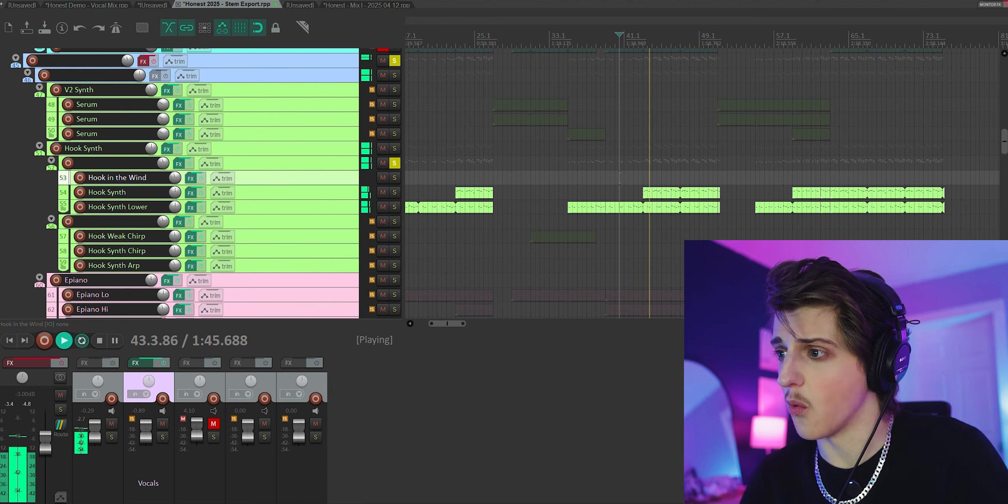
Step: Switch the solo from Hook Synth Chirp to Hook Synth Arp and clear the solo on their subfolder
{"action": "scroll", "coordinate": [616, 190], "scroll_direction": "down", "scroll_amount": 2}
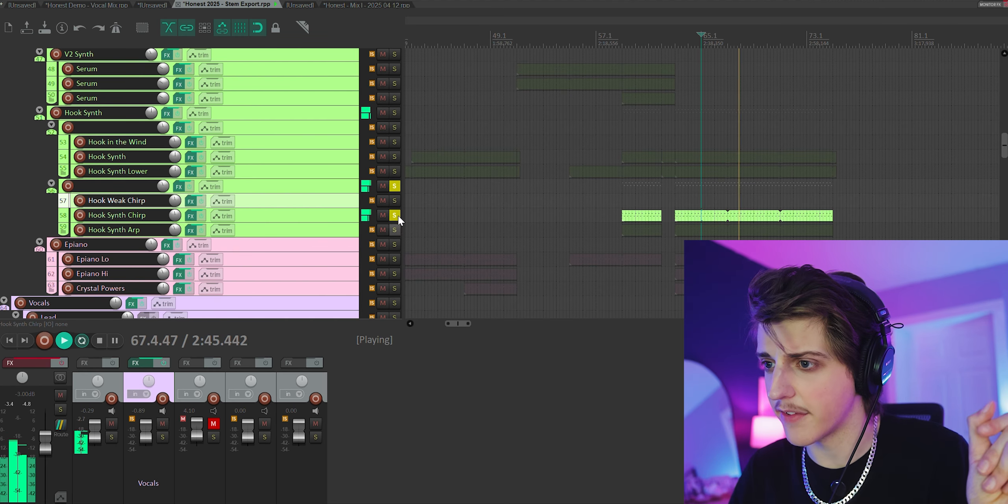
{"action": "left_click", "coordinate": [395, 230]}
{"action": "left_click", "coordinate": [394, 215]}
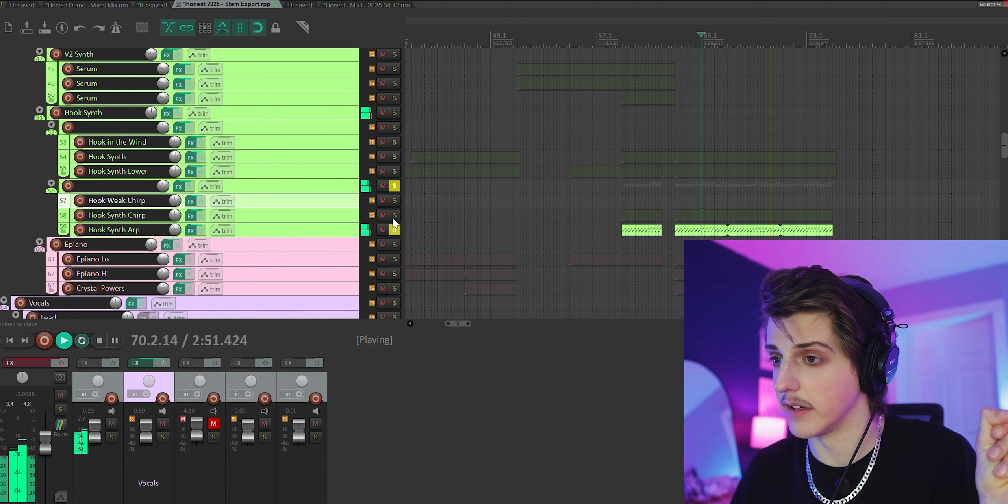
{"action": "left_click", "coordinate": [394, 186]}
Step: Examine the combined synth and Epiano tracks during playback, replay them from 63.1, and stop
{"action": "scroll", "coordinate": [362, 197], "scroll_direction": "up", "scroll_amount": 3}
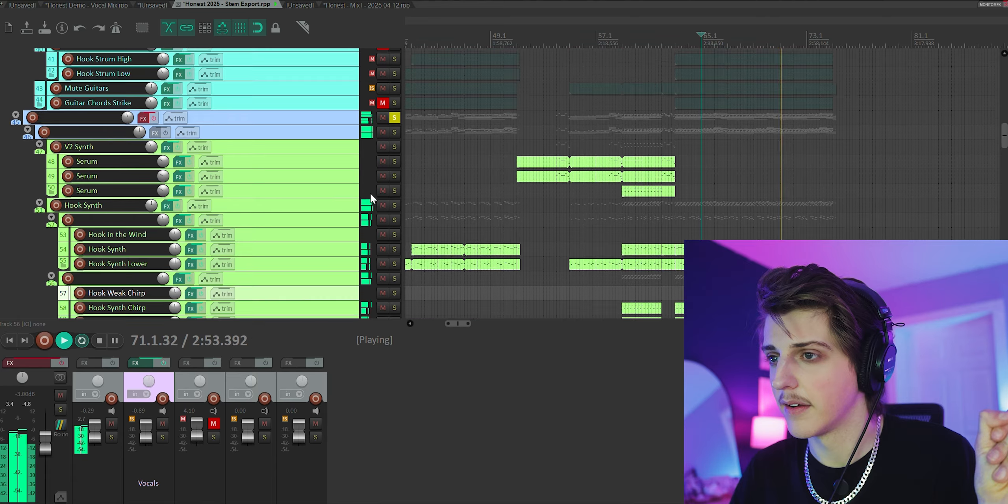
{"action": "scroll", "coordinate": [370, 192], "scroll_direction": "down", "scroll_amount": 3}
{"action": "scroll", "coordinate": [373, 192], "scroll_direction": "up", "scroll_amount": 2}
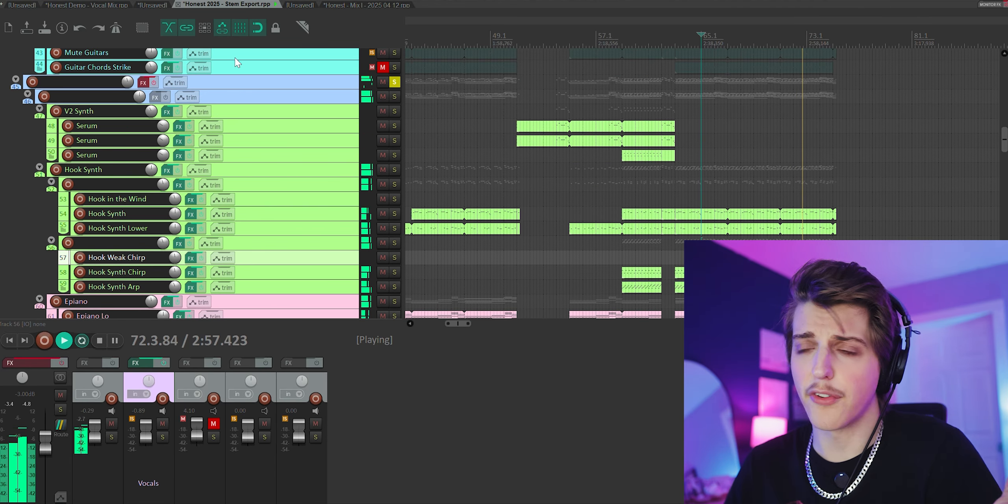
{"action": "scroll", "coordinate": [270, 145], "scroll_direction": "down", "scroll_amount": 5}
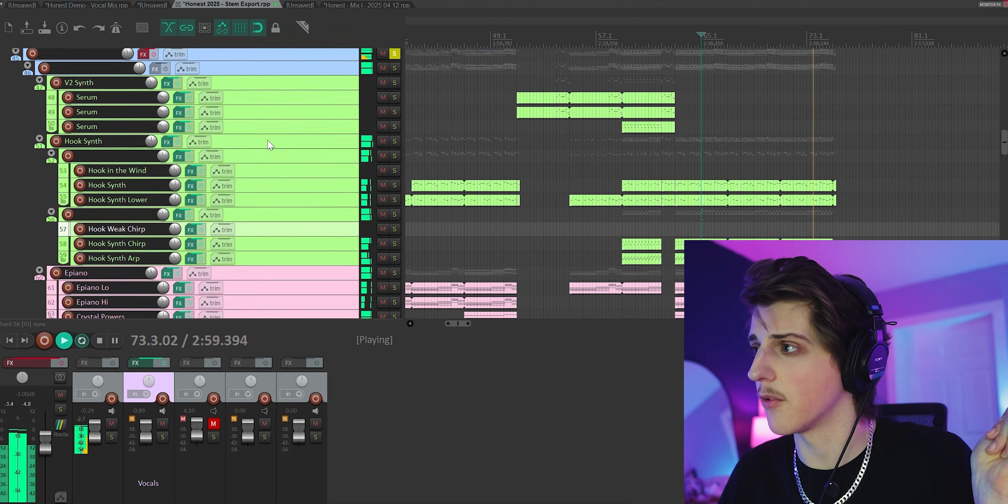
{"action": "scroll", "coordinate": [276, 138], "scroll_direction": "up", "scroll_amount": 3}
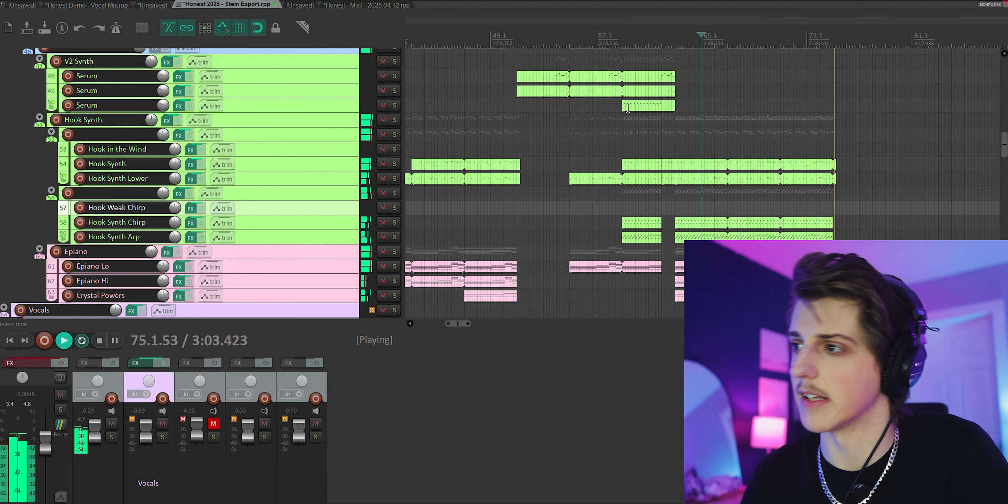
{"action": "left_click", "coordinate": [683, 136]}
{"action": "scroll", "coordinate": [310, 139], "scroll_direction": "up", "scroll_amount": 2}
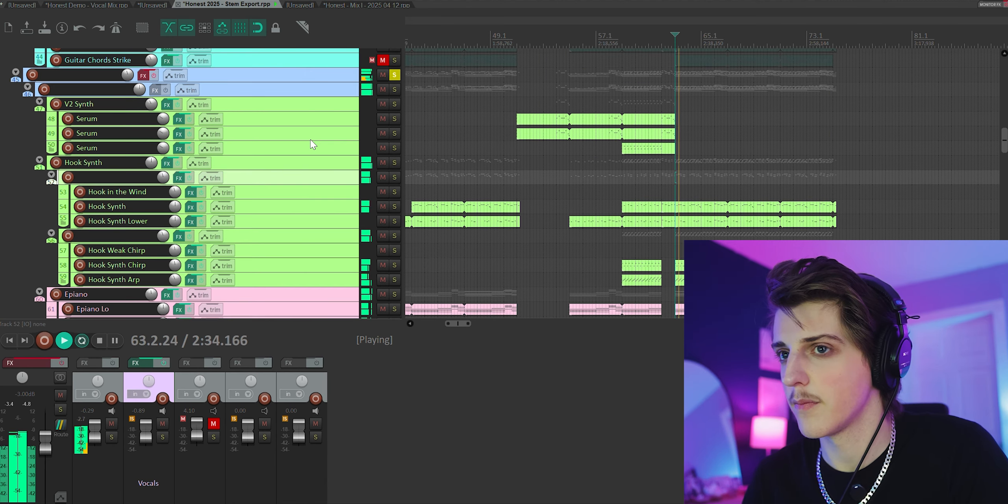
{"action": "scroll", "coordinate": [323, 162], "scroll_direction": "up", "scroll_amount": 1}
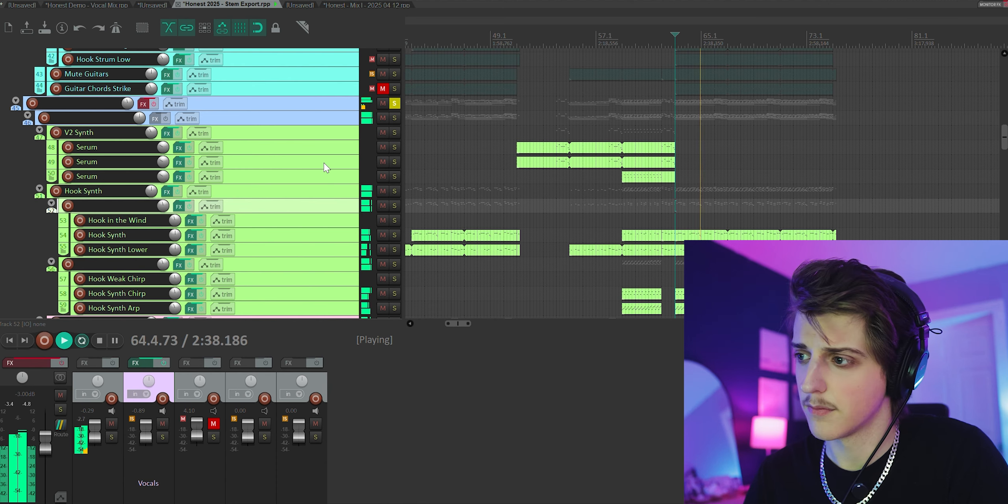
{"action": "scroll", "coordinate": [324, 162], "scroll_direction": "down", "scroll_amount": 5}
{"action": "scroll", "coordinate": [348, 199], "scroll_direction": "up", "scroll_amount": 7}
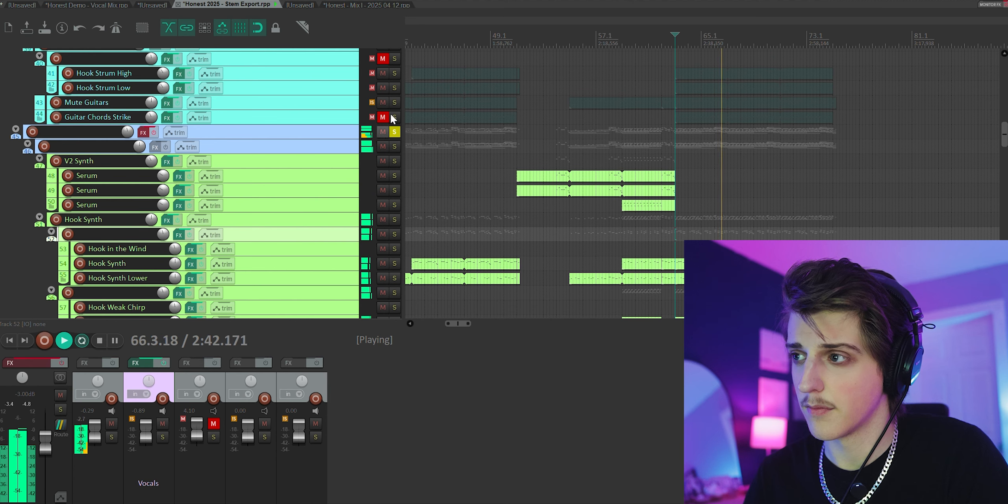
{"action": "scroll", "coordinate": [336, 173], "scroll_direction": "down", "scroll_amount": 4}
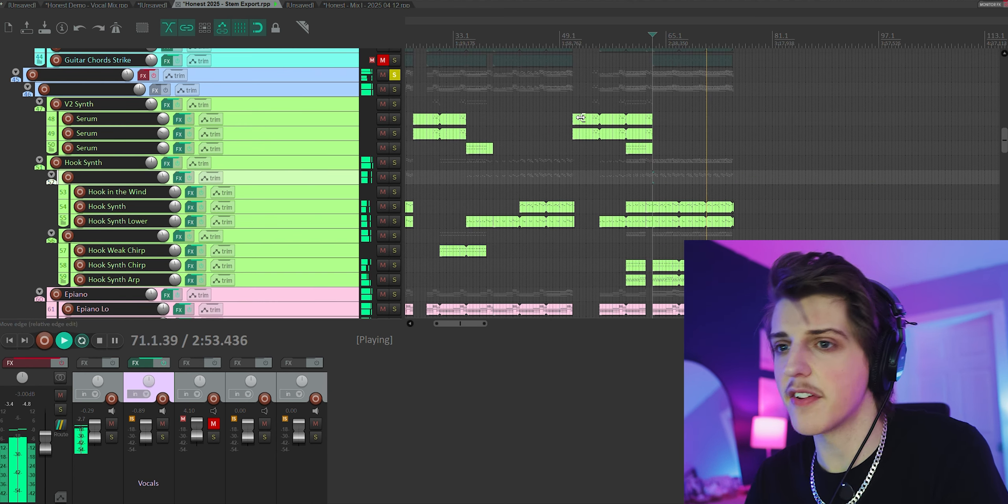
{"action": "key", "text": "space"}
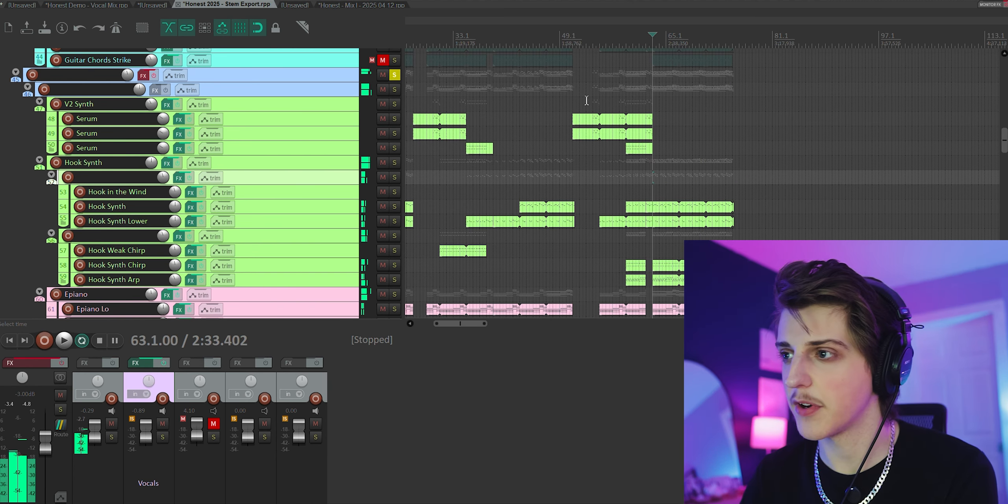
Step: Place the edit cursor at 53.3 and solo the V2 Synth folder
{"action": "left_click", "coordinate": [596, 101]}
{"action": "left_click", "coordinate": [590, 101]}
{"action": "left_click", "coordinate": [395, 104]}
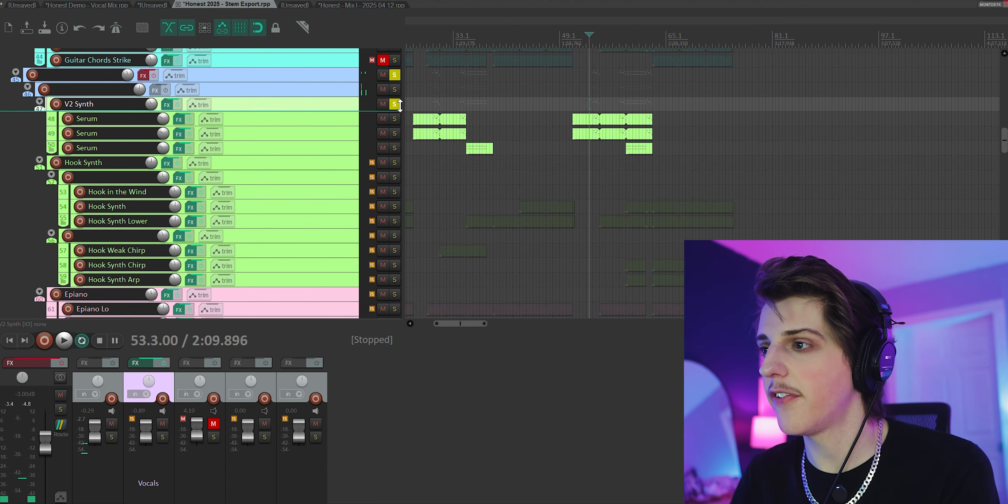
Step: Switch to the Honest Demo - Vocal Mix project, clear its Guitar Chords Strike solo, and play from 26.3
{"action": "left_click", "coordinate": [82, 3]}
{"action": "scroll", "coordinate": [453, 205], "scroll_direction": "down", "scroll_amount": 5}
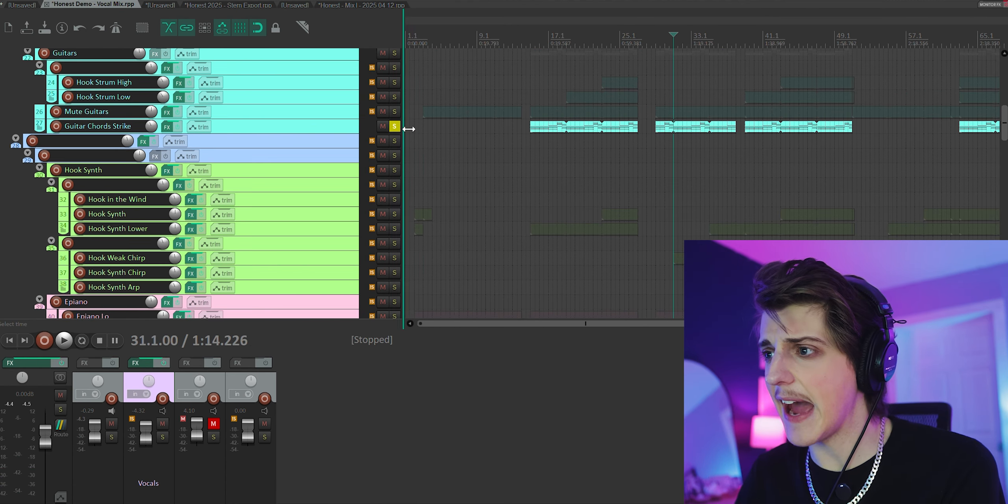
{"action": "scroll", "coordinate": [460, 201], "scroll_direction": "up", "scroll_amount": 5}
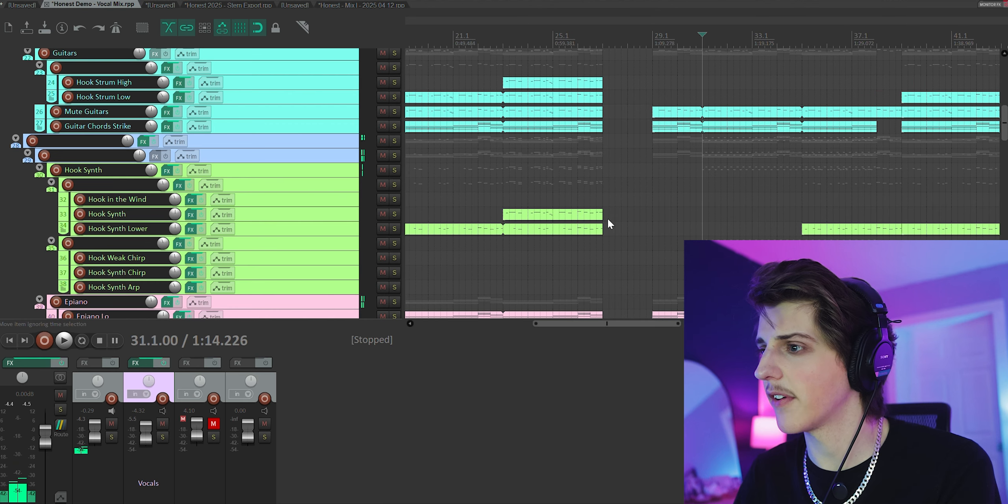
{"action": "left_click", "coordinate": [610, 169]}
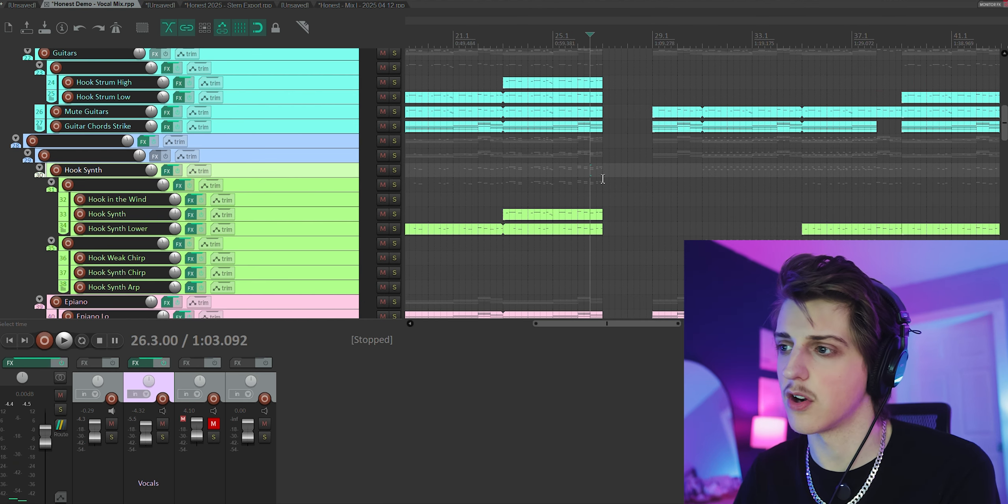
{"action": "key", "text": "space"}
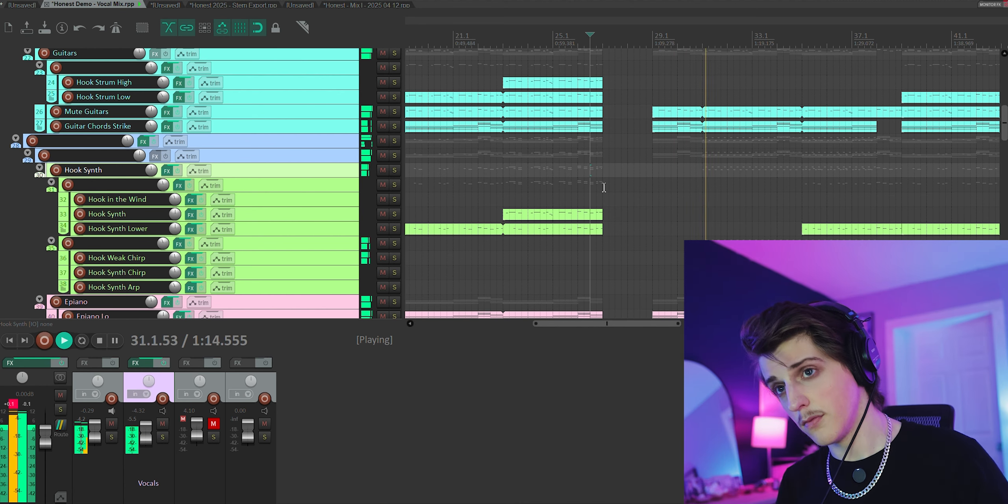
Step: Return to the Honest 2025 - Stem Export project and play from 27.1 with V2 Synth muted instead of soloed
{"action": "left_click", "coordinate": [227, 5]}
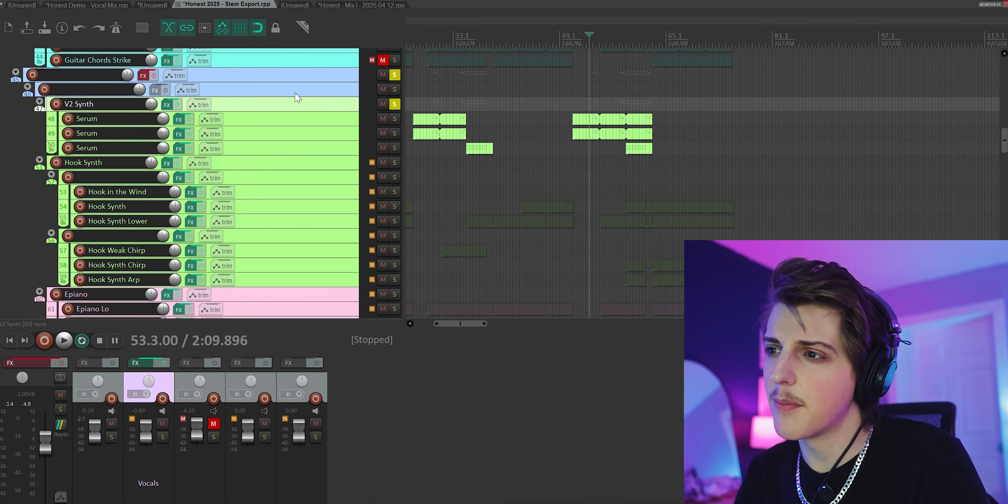
{"action": "left_click", "coordinate": [394, 104]}
{"action": "left_click", "coordinate": [383, 104]}
{"action": "scroll", "coordinate": [639, 122], "scroll_direction": "up", "scroll_amount": 3}
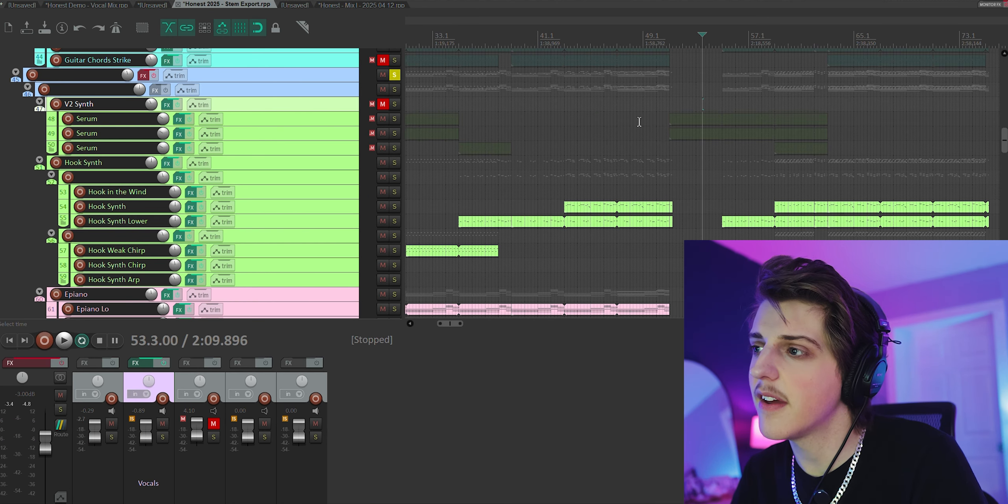
{"action": "key", "text": "space"}
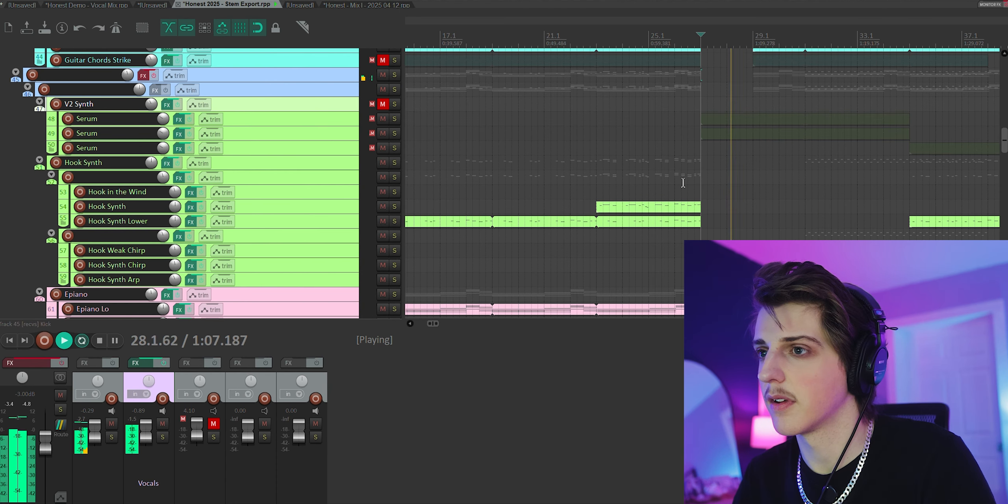
{"action": "scroll", "coordinate": [683, 183], "scroll_direction": "down", "scroll_amount": 2}
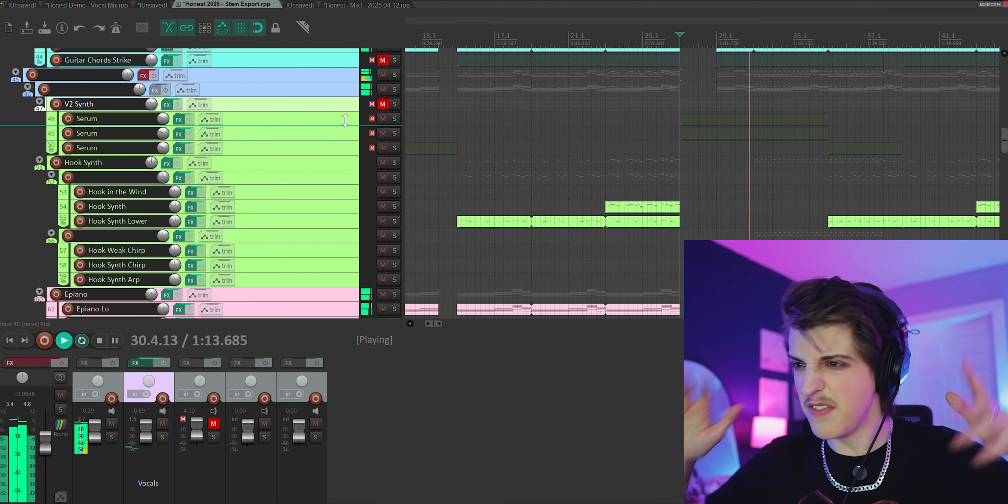
{"action": "key", "text": "space"}
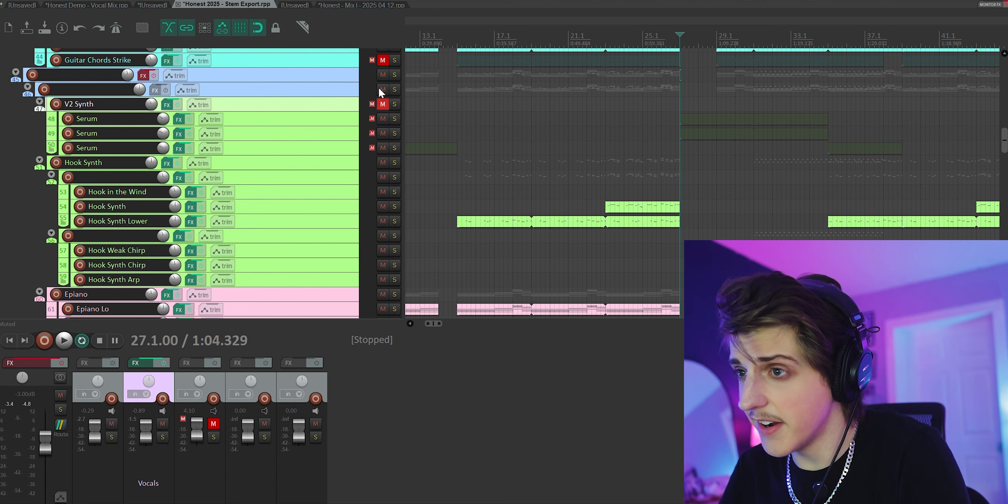
Step: Unmute and solo the V2 Synth folder, and play its Serum tracks from 27.1 and again from 30.1
{"action": "left_click", "coordinate": [382, 103]}
{"action": "key", "text": "space"}
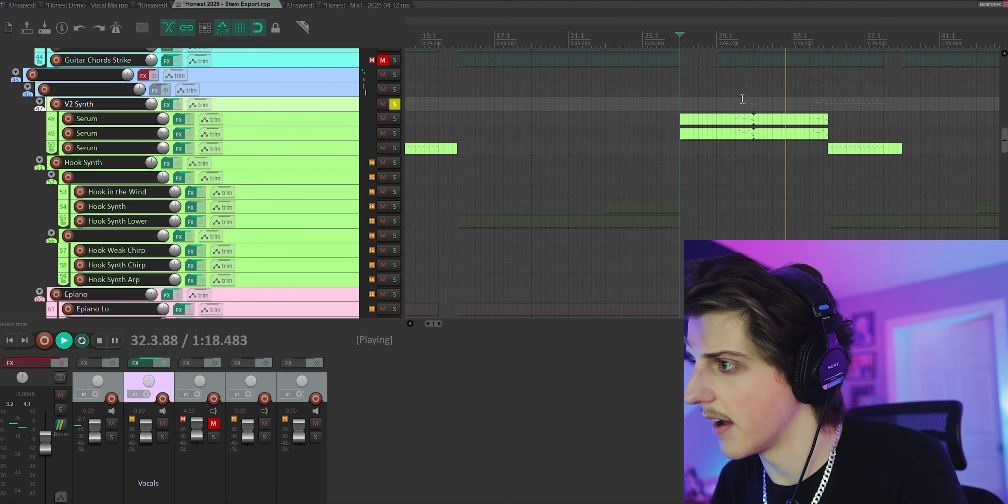
{"action": "left_click", "coordinate": [740, 100]}
{"action": "scroll", "coordinate": [798, 190], "scroll_direction": "up", "scroll_amount": 5}
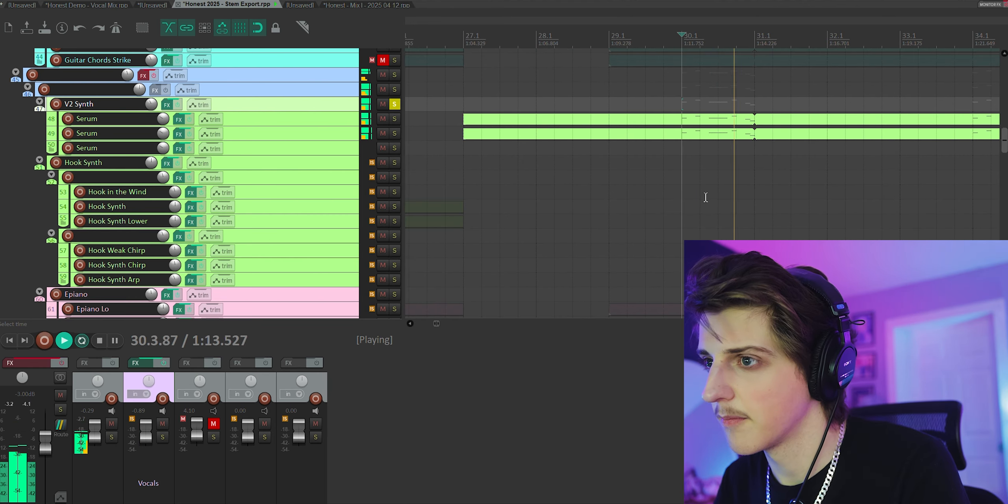
Step: Play all the layers together from 34.1 without any solo, and stop
{"action": "key", "text": "space"}
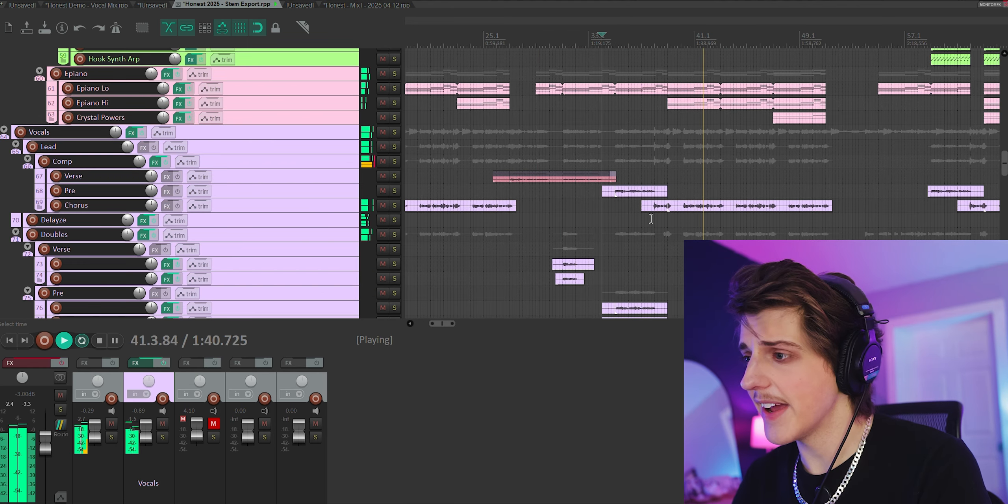
{"action": "key", "text": "space"}
{"action": "scroll", "coordinate": [651, 219], "scroll_direction": "down", "scroll_amount": 3}
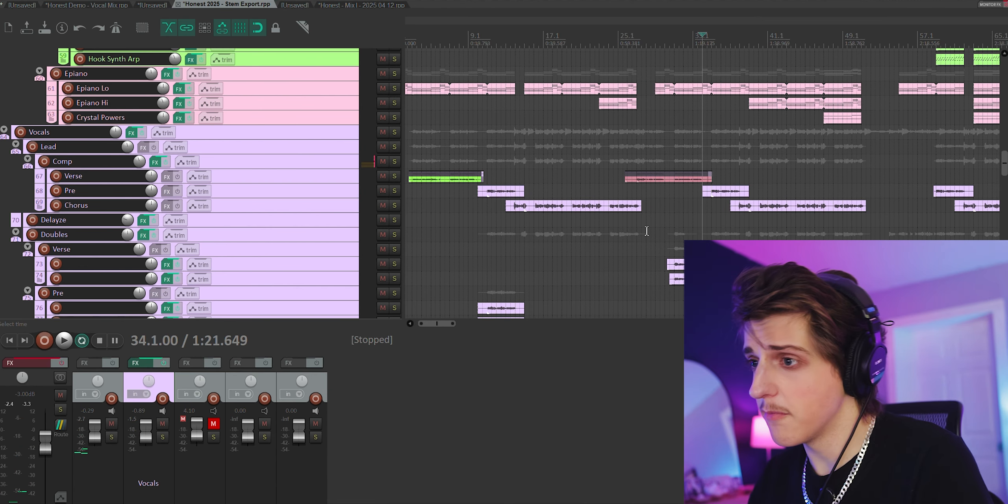
Step: Solo the Vocals folder and play it from 59.1 and from the start of the last chorus
{"action": "left_click", "coordinate": [395, 133]}
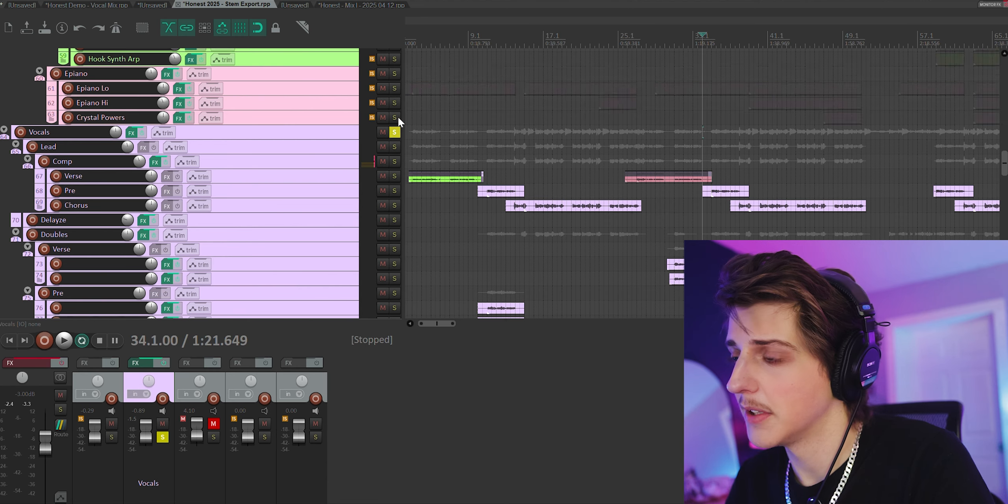
{"action": "scroll", "coordinate": [601, 163], "scroll_direction": "down", "scroll_amount": 4}
{"action": "left_click", "coordinate": [601, 163]}
{"action": "scroll", "coordinate": [702, 182], "scroll_direction": "up", "scroll_amount": 5}
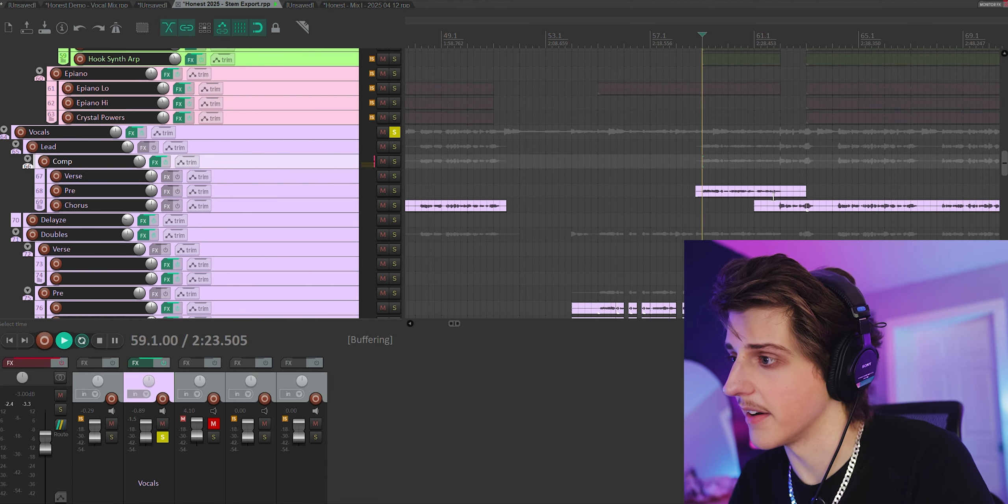
{"action": "key", "text": "space"}
{"action": "left_click", "coordinate": [746, 169]}
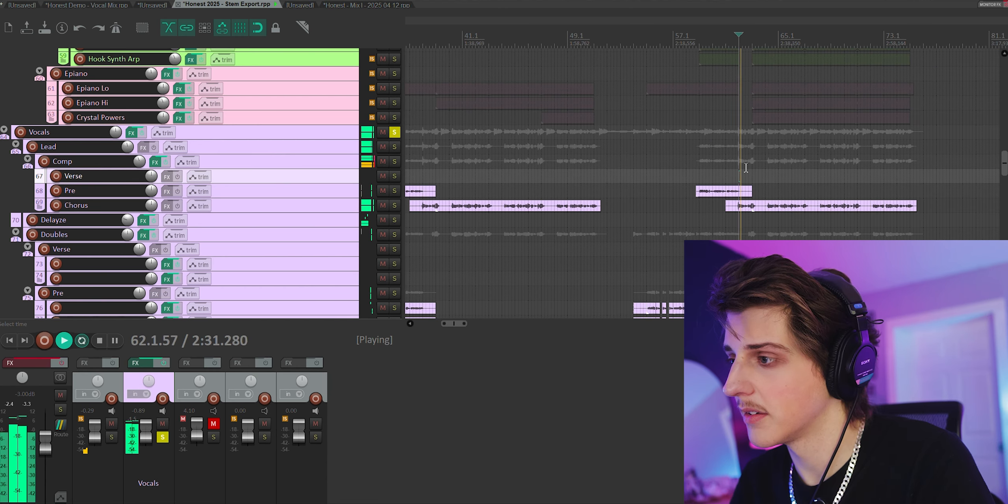
Step: Find the cough track in the HONEST! background vocals, solo it, and play its hit after 67.1
{"action": "scroll", "coordinate": [747, 168], "scroll_direction": "up", "scroll_amount": 4}
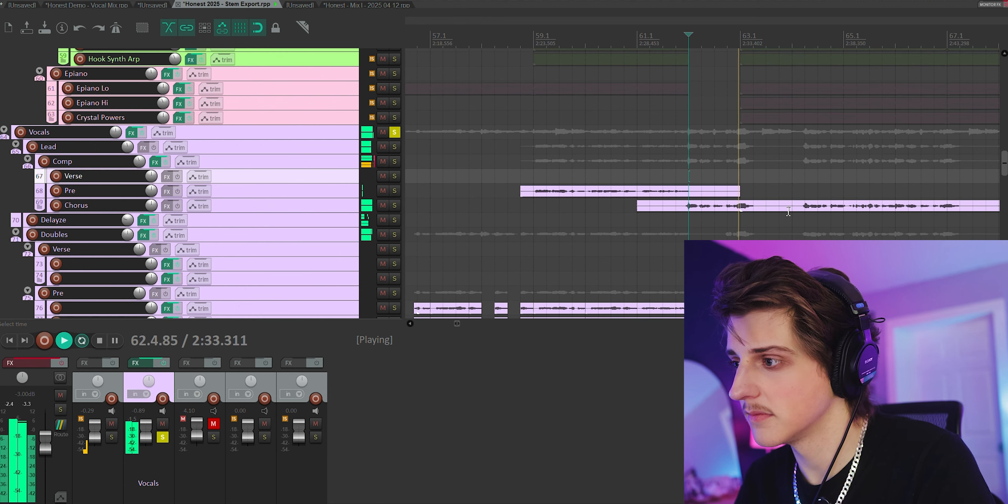
{"action": "scroll", "coordinate": [789, 212], "scroll_direction": "down", "scroll_amount": 4}
{"action": "scroll", "coordinate": [227, 219], "scroll_direction": "down", "scroll_amount": 6}
{"action": "scroll", "coordinate": [227, 219], "scroll_direction": "down", "scroll_amount": 9}
{"action": "scroll", "coordinate": [227, 219], "scroll_direction": "down", "scroll_amount": 8}
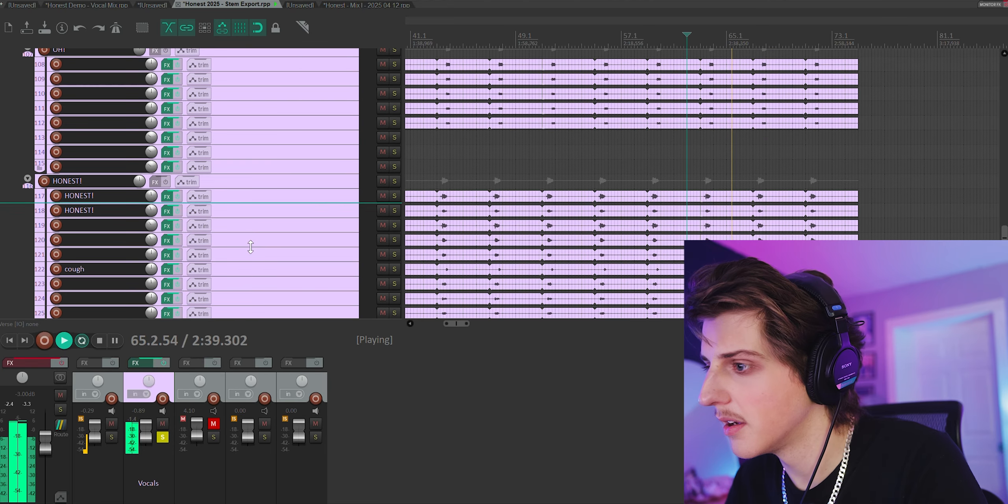
{"action": "scroll", "coordinate": [250, 247], "scroll_direction": "down", "scroll_amount": 3}
{"action": "left_click", "coordinate": [310, 182]}
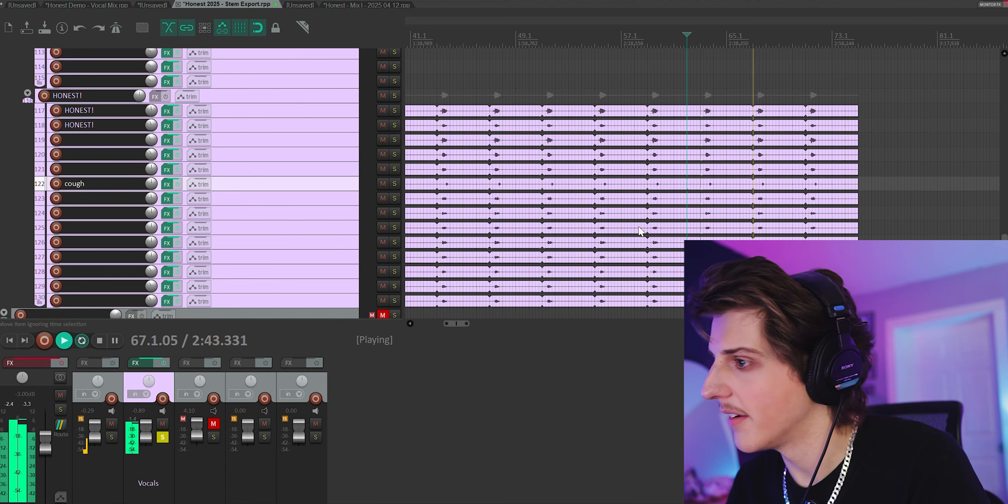
{"action": "scroll", "coordinate": [773, 232], "scroll_direction": "up", "scroll_amount": 5}
{"action": "scroll", "coordinate": [826, 232], "scroll_direction": "up", "scroll_amount": 4}
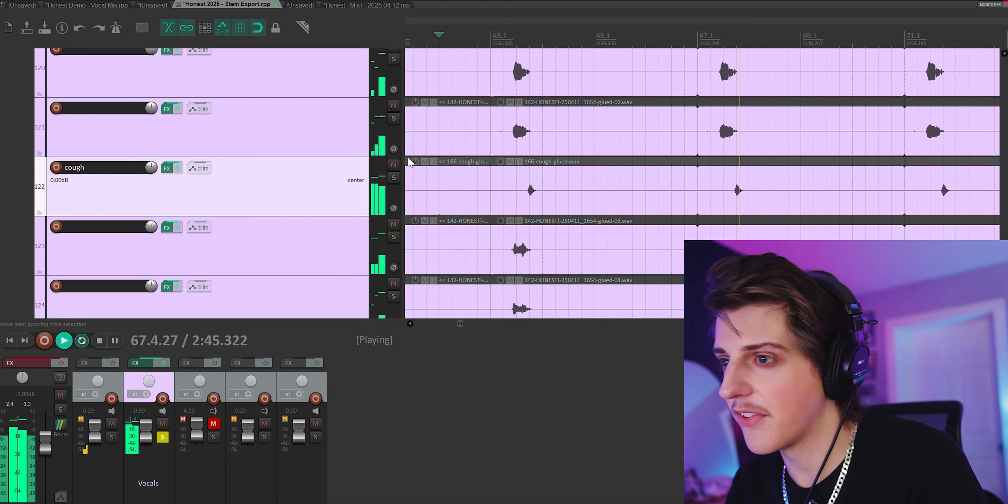
{"action": "left_click", "coordinate": [394, 177]}
{"action": "left_click", "coordinate": [740, 40]}
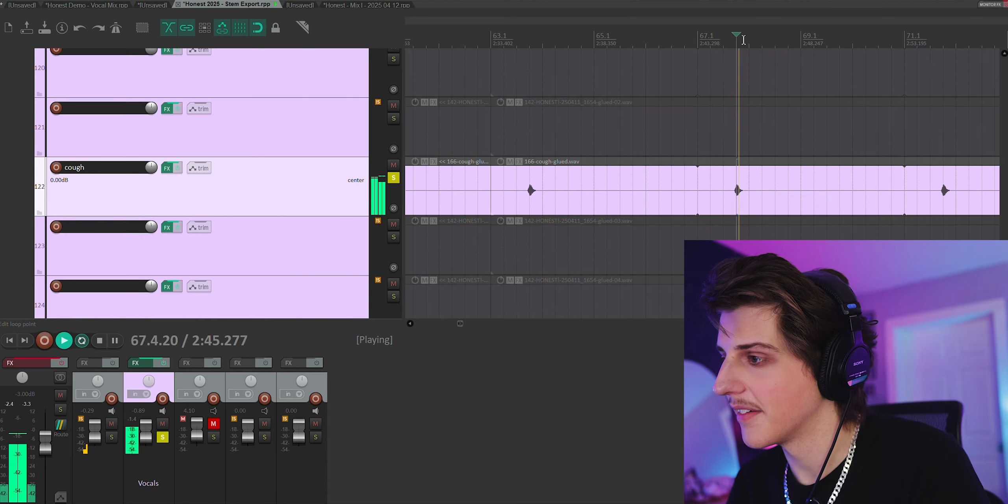
{"action": "scroll", "coordinate": [394, 177], "scroll_direction": "up", "scroll_amount": 5}
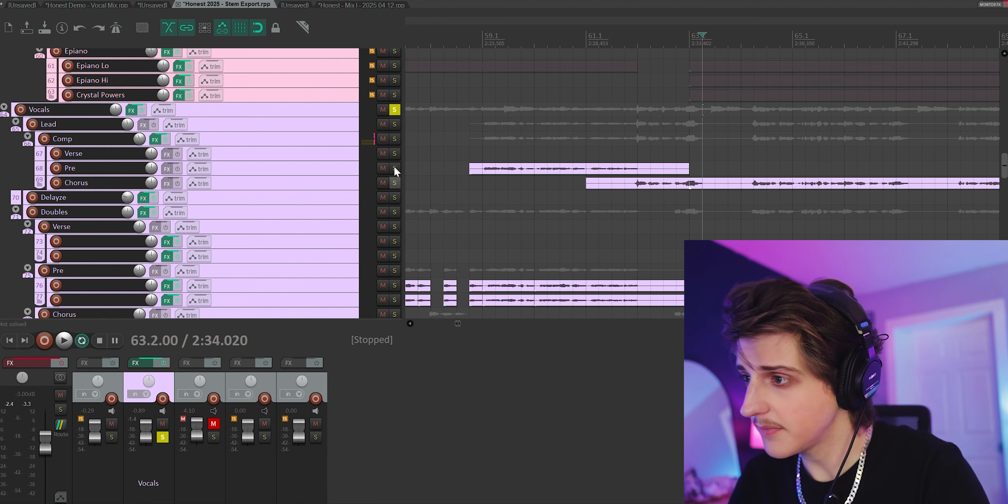
Step: Solo the lead Comp folder, play it from the last chorus after 61.1, and mute Delayze
{"action": "scroll", "coordinate": [571, 131], "scroll_direction": "down", "scroll_amount": 3}
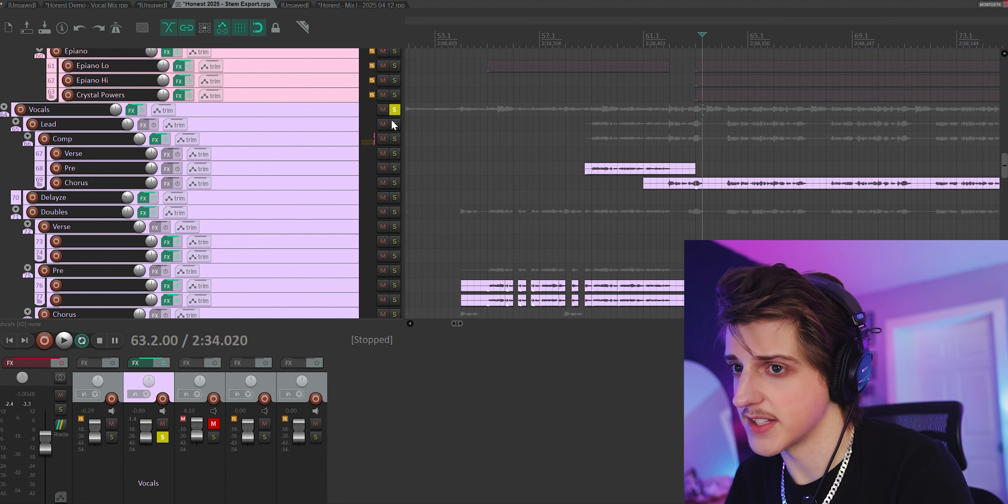
{"action": "left_click", "coordinate": [394, 139]}
{"action": "left_click", "coordinate": [677, 139]}
{"action": "key", "text": "space"}
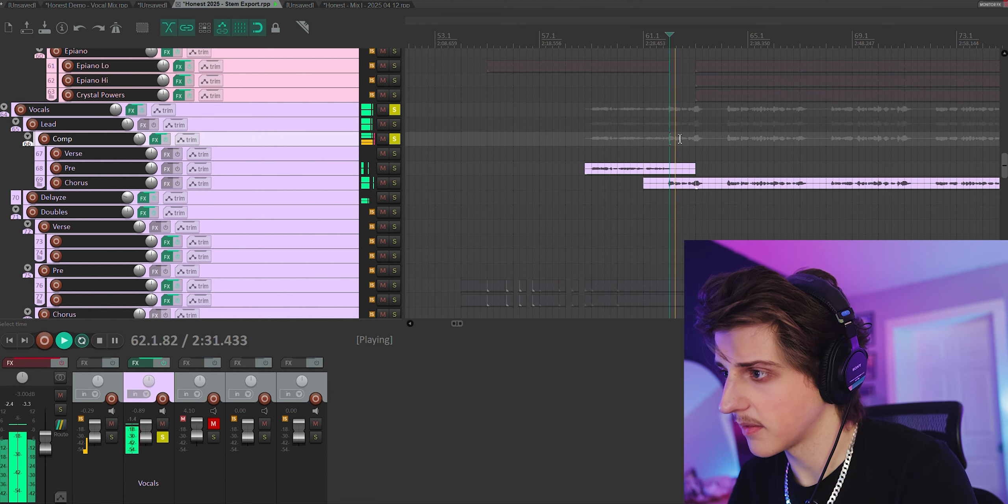
{"action": "left_click", "coordinate": [383, 197]}
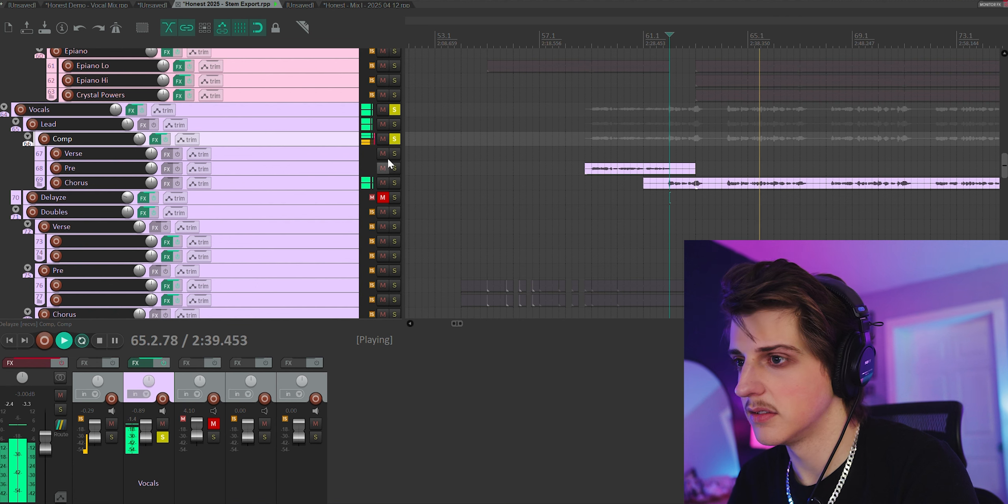
Step: Unmute Delayze and listen to it soloed in place of the lead Comp folder
{"action": "left_click", "coordinate": [395, 139]}
{"action": "left_click", "coordinate": [383, 197]}
{"action": "left_click", "coordinate": [394, 197]}
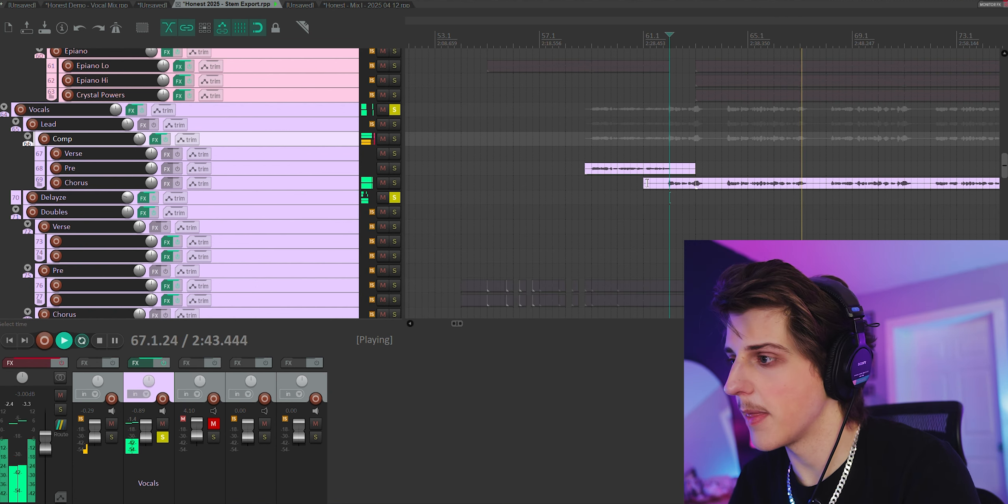
{"action": "scroll", "coordinate": [710, 208], "scroll_direction": "up", "scroll_amount": 4}
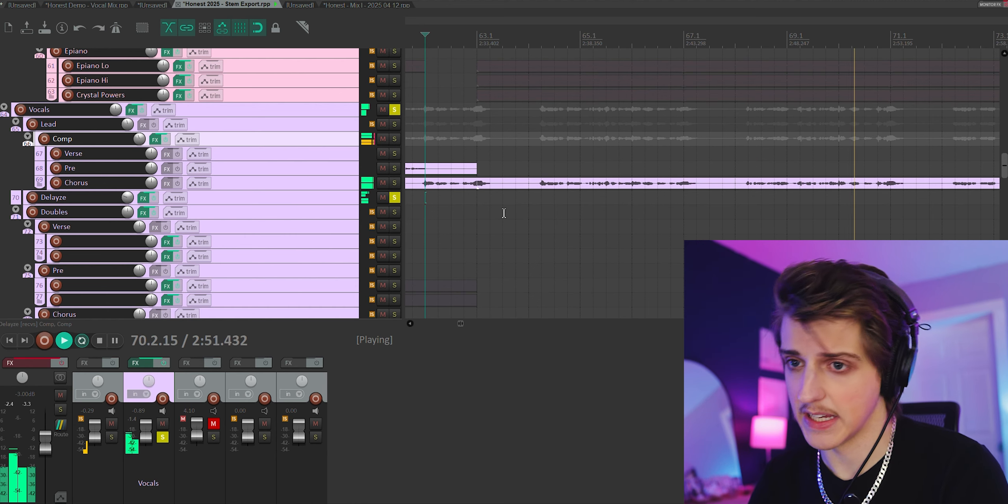
Step: Move the solo from Delayze to the Doubles folder and listen to its chorus tracks
{"action": "left_click", "coordinate": [395, 212]}
{"action": "left_click", "coordinate": [395, 198]}
{"action": "scroll", "coordinate": [367, 228], "scroll_direction": "down", "scroll_amount": 2}
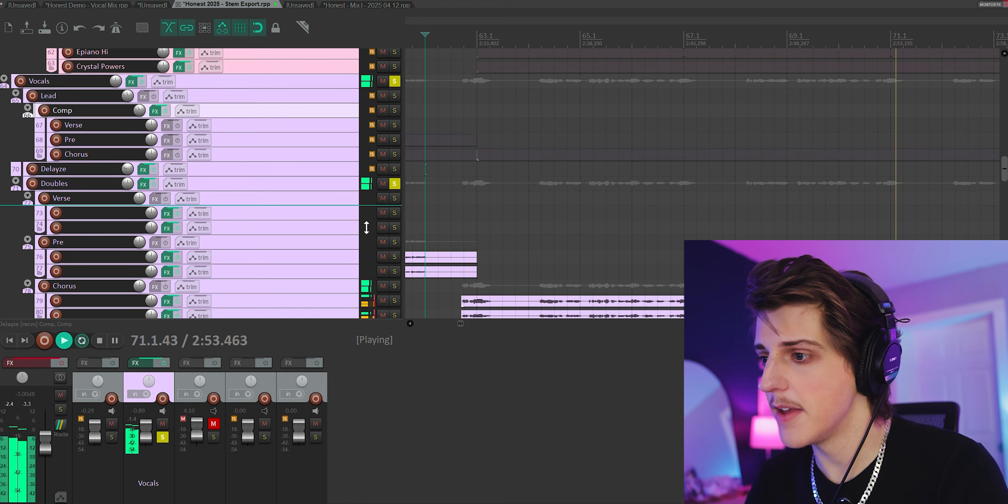
{"action": "scroll", "coordinate": [366, 225], "scroll_direction": "down", "scroll_amount": 3}
{"action": "scroll", "coordinate": [895, 213], "scroll_direction": "down", "scroll_amount": 2}
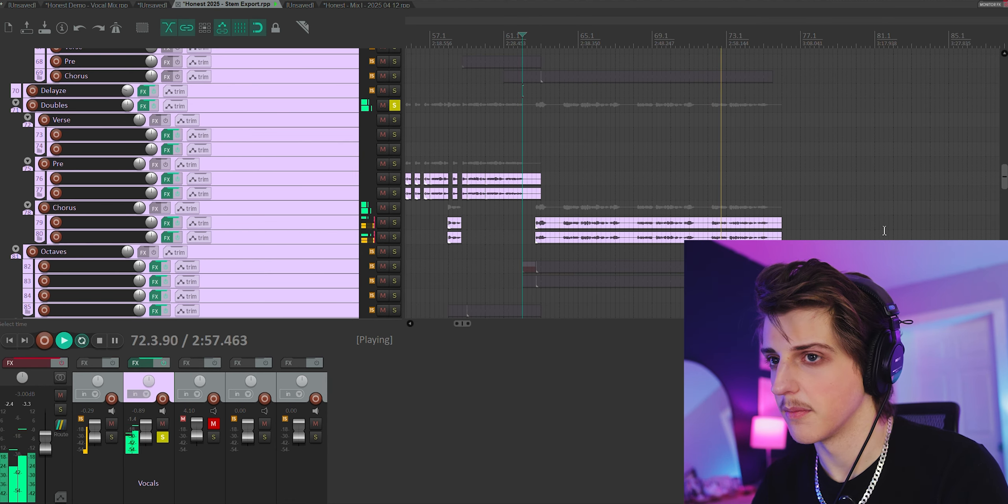
Step: Add the lead Chorus track to the solo and listen to it together with the Doubles
{"action": "scroll", "coordinate": [428, 158], "scroll_direction": "up", "scroll_amount": 3}
{"action": "scroll", "coordinate": [394, 130], "scroll_direction": "up", "scroll_amount": 1}
{"action": "left_click", "coordinate": [395, 91]}
{"action": "scroll", "coordinate": [516, 166], "scroll_direction": "down", "scroll_amount": 3}
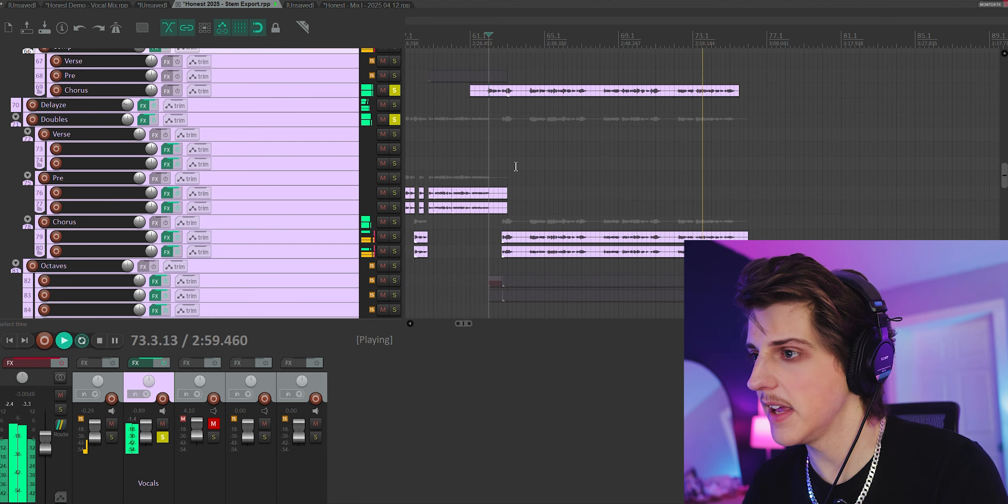
{"action": "scroll", "coordinate": [331, 237], "scroll_direction": "down", "scroll_amount": 1}
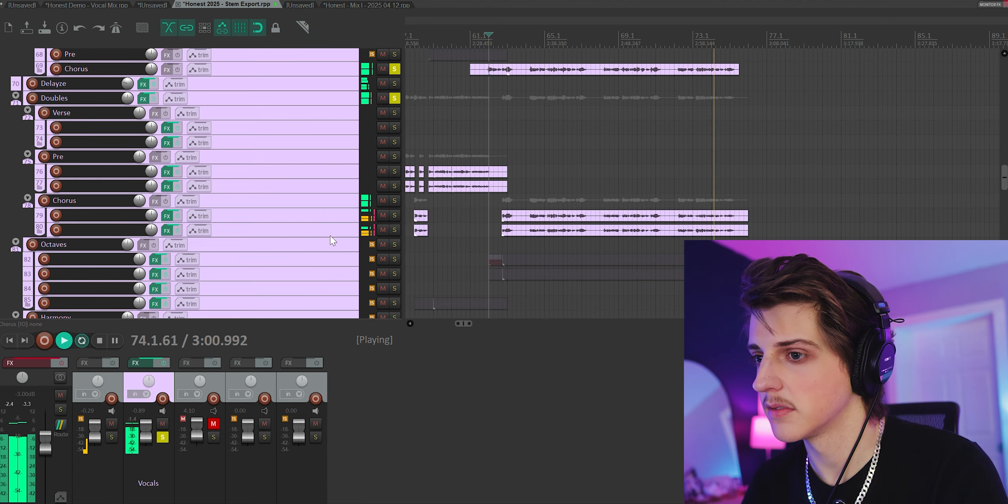
Step: Solo the Octaves folder in place of Doubles and the lead Chorus, and play it from about 64.2
{"action": "left_click", "coordinate": [394, 245]}
{"action": "left_click", "coordinate": [394, 98]}
{"action": "left_click", "coordinate": [394, 69]}
{"action": "scroll", "coordinate": [299, 137], "scroll_direction": "down", "scroll_amount": 4}
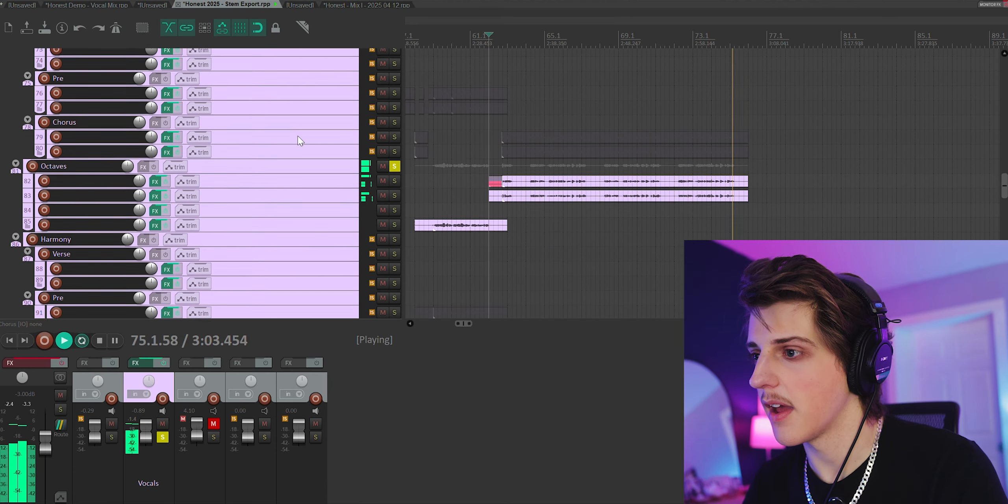
{"action": "scroll", "coordinate": [298, 138], "scroll_direction": "down", "scroll_amount": 1}
{"action": "left_click", "coordinate": [527, 96]}
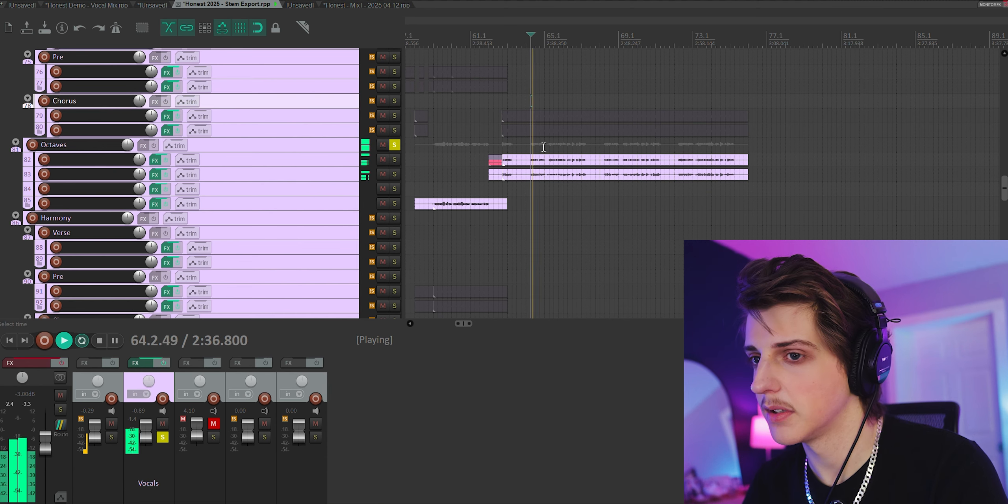
Step: Add the harmony Chorus, doubles Chorus and lead Chorus to the Octaves solo and listen to them together
{"action": "scroll", "coordinate": [325, 185], "scroll_direction": "down", "scroll_amount": 4}
{"action": "left_click", "coordinate": [395, 242]}
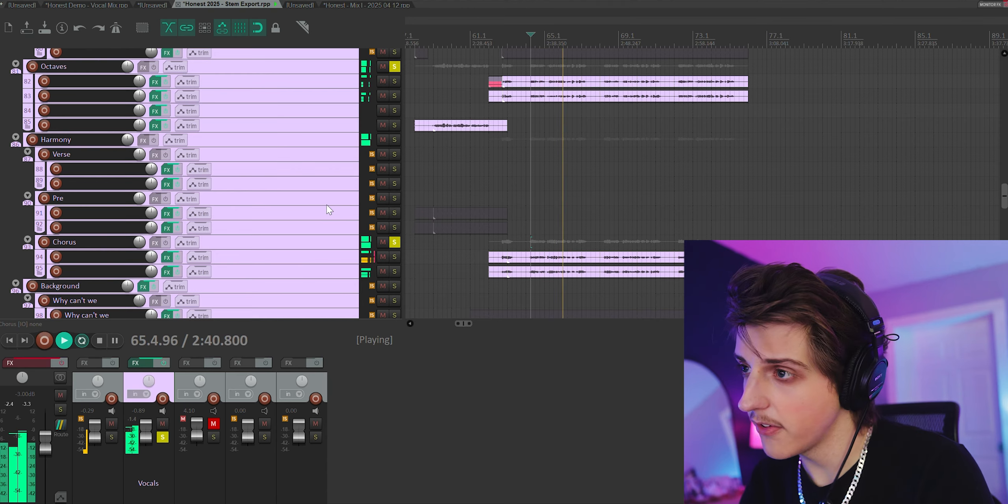
{"action": "scroll", "coordinate": [343, 221], "scroll_direction": "up", "scroll_amount": 4}
{"action": "scroll", "coordinate": [360, 254], "scroll_direction": "up", "scroll_amount": 7}
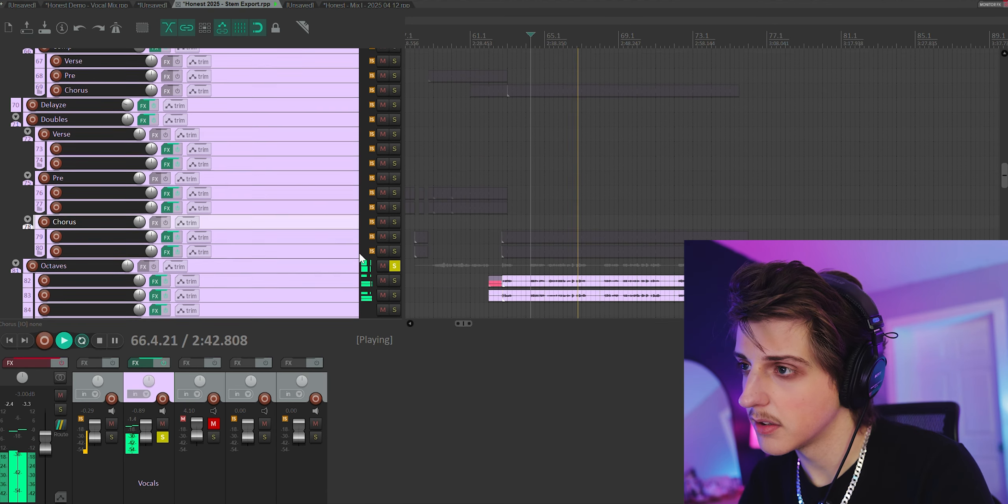
{"action": "left_click", "coordinate": [394, 251]}
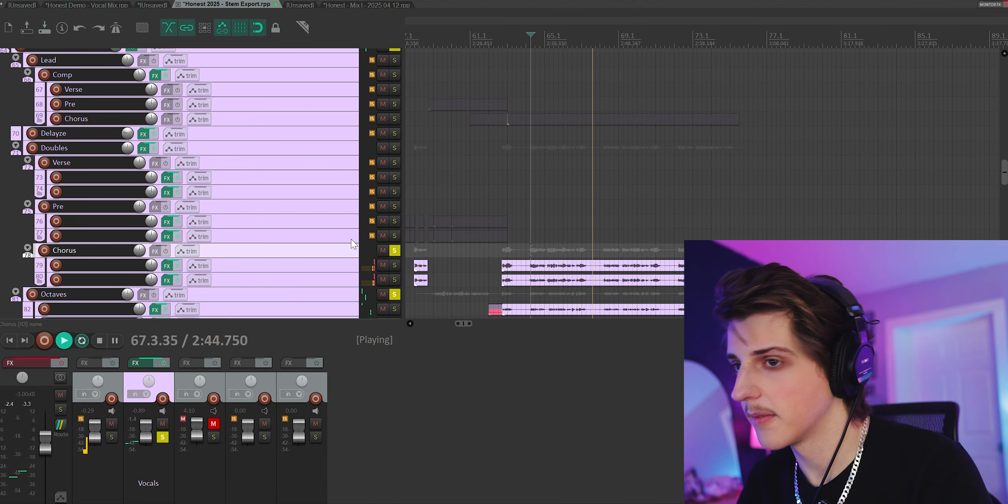
{"action": "left_click", "coordinate": [394, 118]}
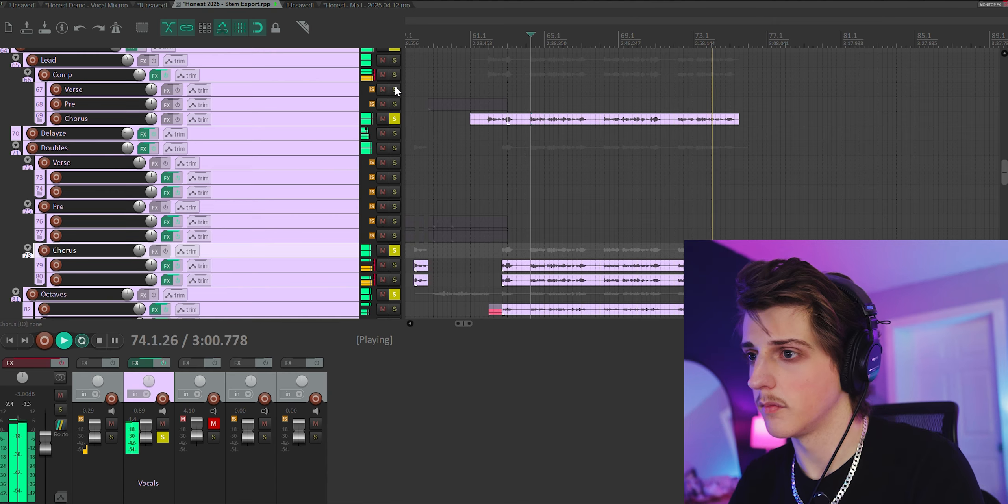
Step: Remove the solo from the Octaves folder, the doubles Chorus and the lead Chorus
{"action": "scroll", "coordinate": [384, 177], "scroll_direction": "down", "scroll_amount": 3}
{"action": "scroll", "coordinate": [392, 233], "scroll_direction": "down", "scroll_amount": 3}
{"action": "scroll", "coordinate": [392, 230], "scroll_direction": "down", "scroll_amount": 2}
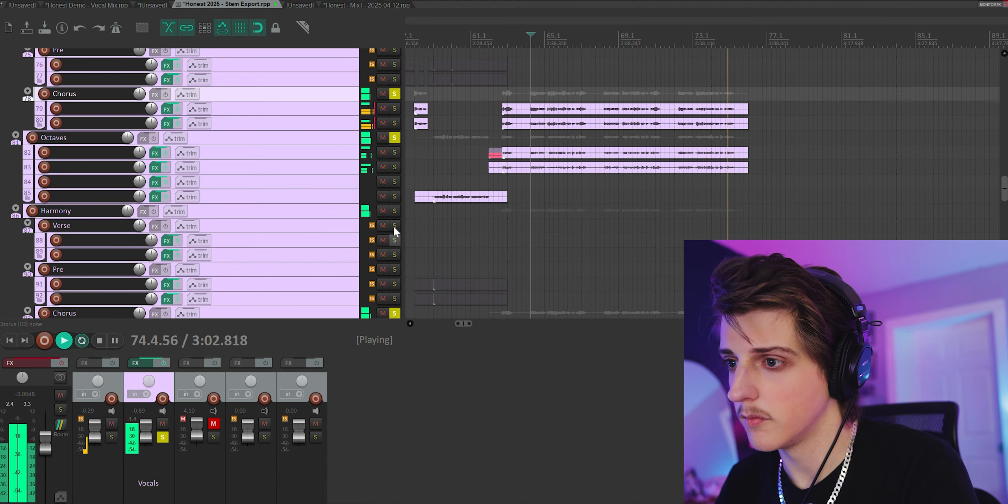
{"action": "left_click", "coordinate": [395, 137]}
{"action": "left_click", "coordinate": [394, 93]}
{"action": "scroll", "coordinate": [394, 85], "scroll_direction": "up", "scroll_amount": 1}
{"action": "scroll", "coordinate": [390, 87], "scroll_direction": "up", "scroll_amount": 3}
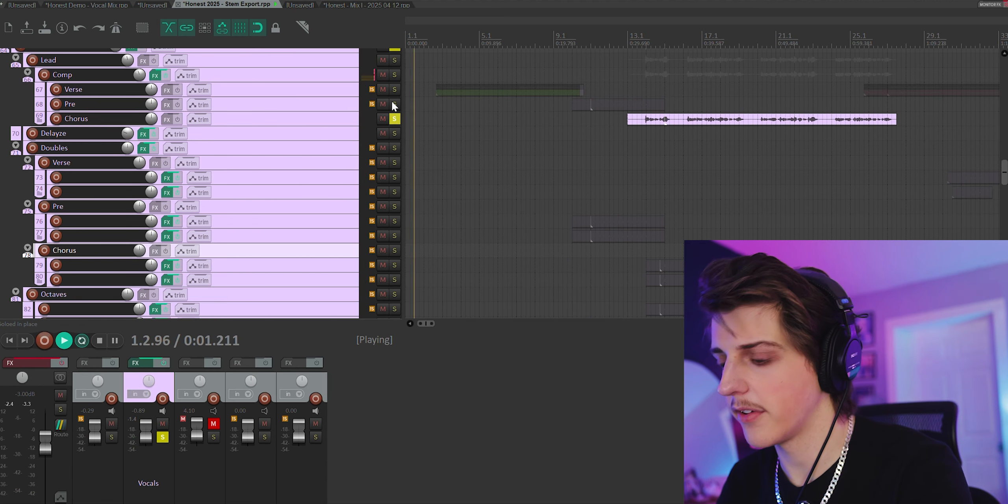
{"action": "left_click", "coordinate": [395, 118]}
Step: Remove the solo from the Vocals folder and from the harmony Chorus
{"action": "scroll", "coordinate": [395, 106], "scroll_direction": "up", "scroll_amount": 2}
{"action": "left_click", "coordinate": [395, 102]}
{"action": "left_click", "coordinate": [396, 102]}
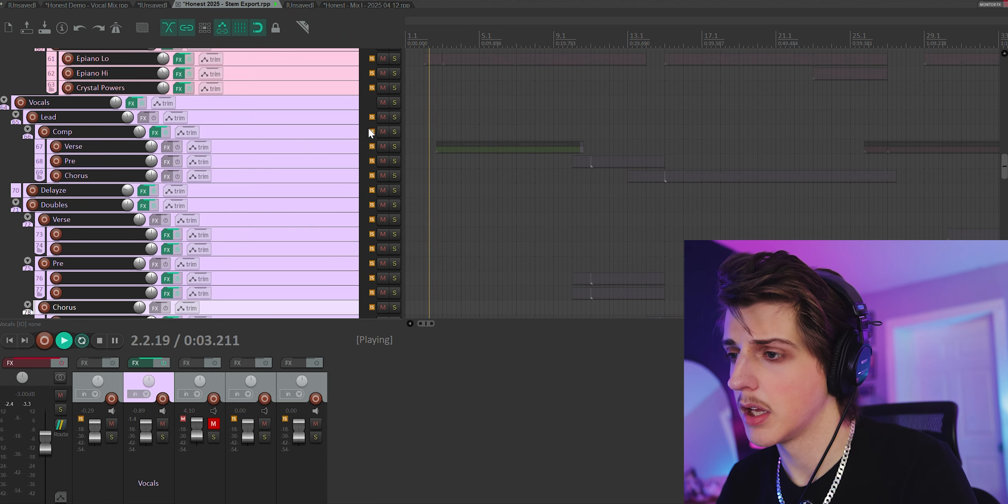
{"action": "scroll", "coordinate": [368, 130], "scroll_direction": "down", "scroll_amount": 10}
{"action": "scroll", "coordinate": [368, 132], "scroll_direction": "down", "scroll_amount": 2}
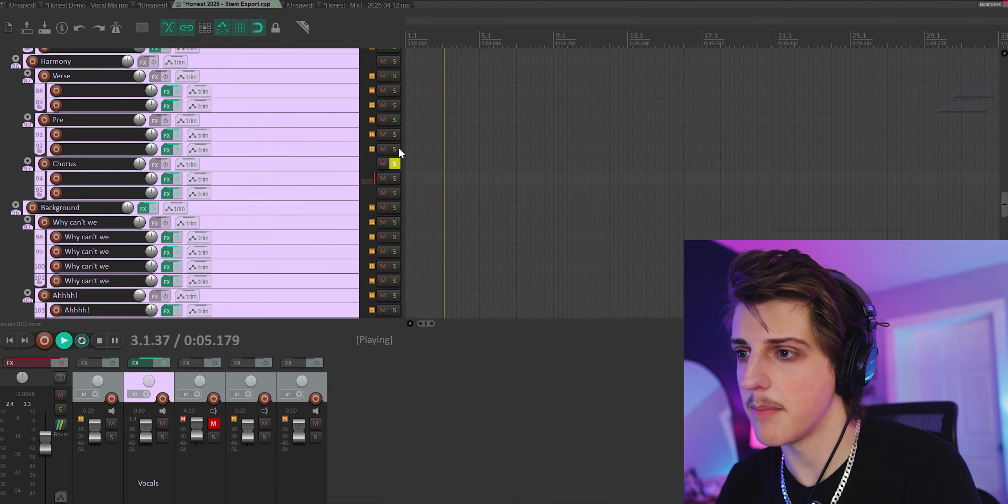
{"action": "left_click", "coordinate": [394, 163]}
Step: Solo the Background folder and its Why can't we subfolder, and play from just before 39.1
{"action": "left_click", "coordinate": [395, 207]}
{"action": "scroll", "coordinate": [598, 207], "scroll_direction": "down", "scroll_amount": 3}
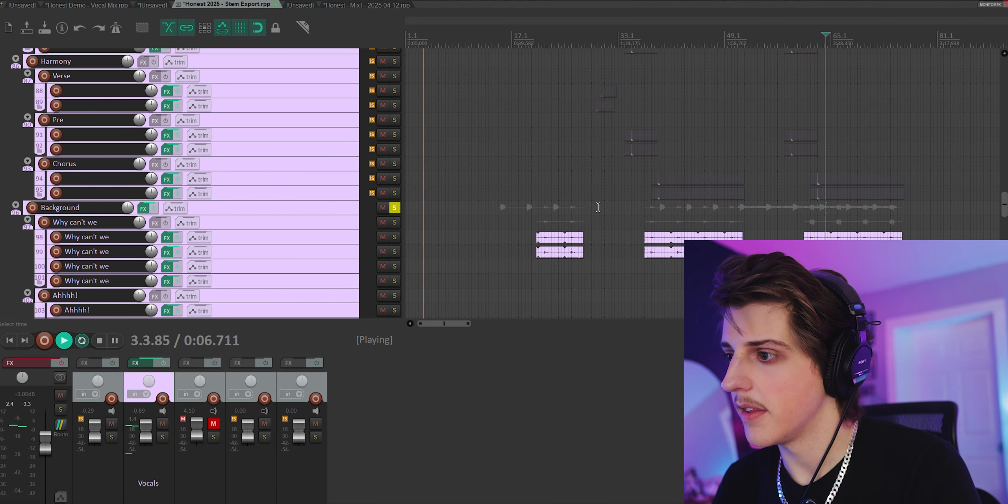
{"action": "left_click", "coordinate": [671, 224]}
{"action": "scroll", "coordinate": [678, 228], "scroll_direction": "up", "scroll_amount": 4}
{"action": "left_click", "coordinate": [395, 222]}
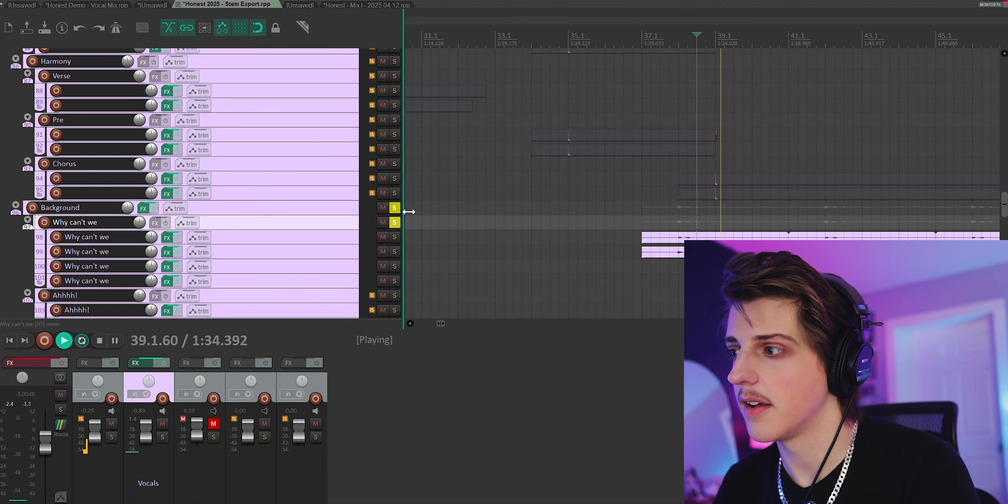
Step: Play the soloed Why can't we vocals from 61.1 in the last chorus twice, and stop
{"action": "scroll", "coordinate": [683, 224], "scroll_direction": "down", "scroll_amount": 5}
{"action": "left_click", "coordinate": [611, 221]}
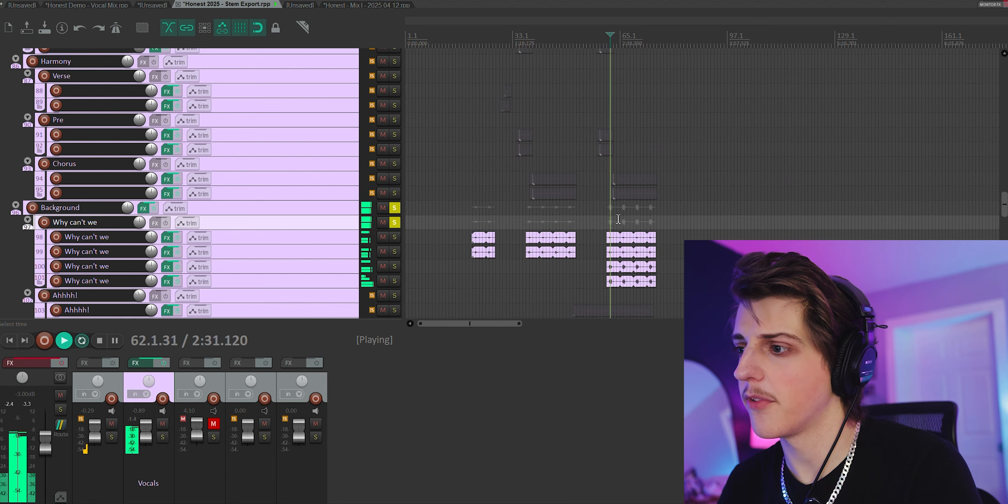
{"action": "key", "text": "space"}
{"action": "scroll", "coordinate": [655, 225], "scroll_direction": "up", "scroll_amount": 5}
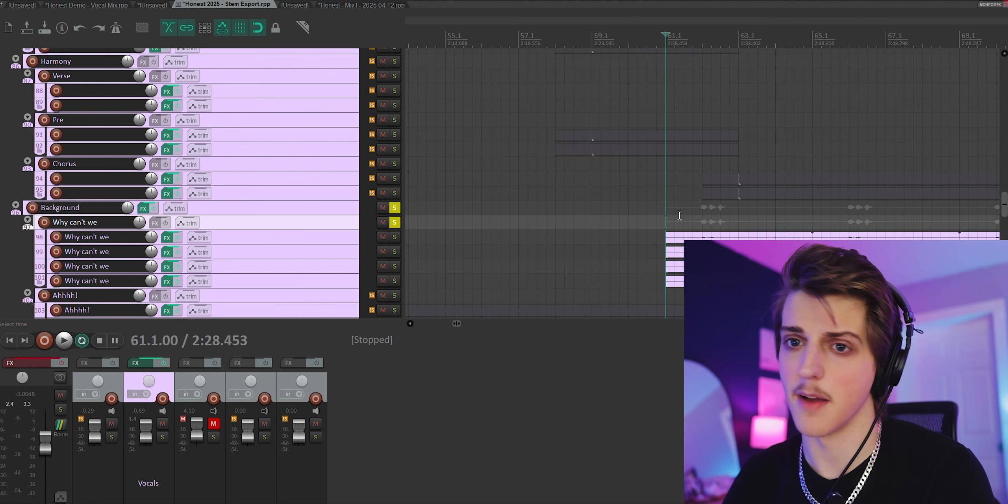
{"action": "key", "text": "space"}
{"action": "scroll", "coordinate": [680, 228], "scroll_direction": "up", "scroll_amount": 2}
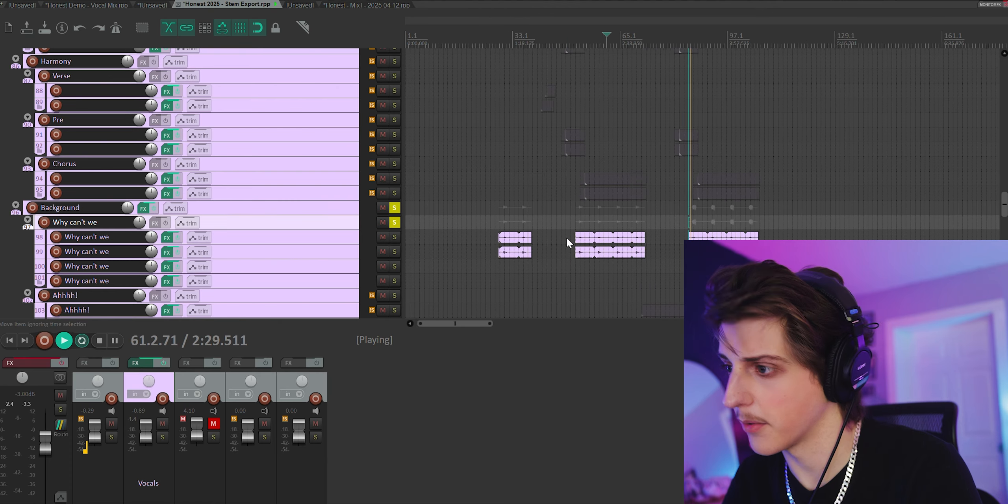
{"action": "scroll", "coordinate": [680, 245], "scroll_direction": "up", "scroll_amount": 2}
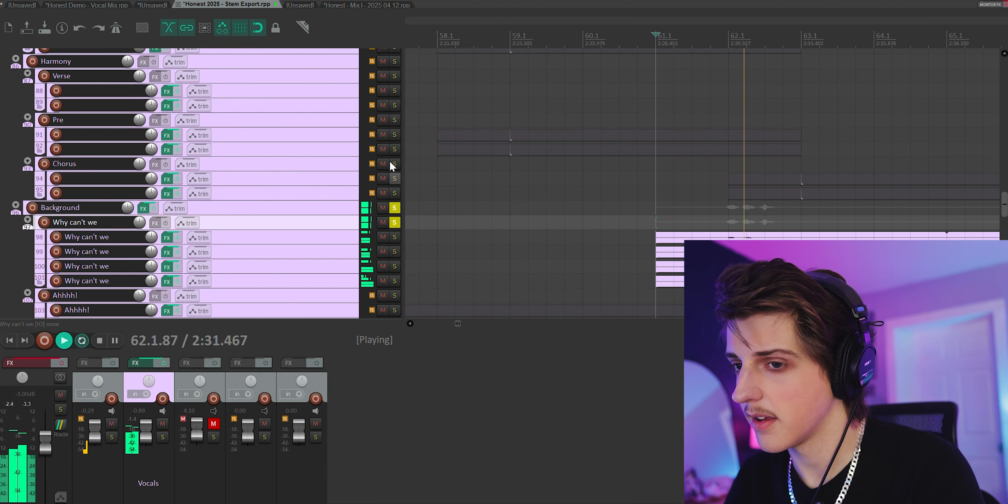
{"action": "scroll", "coordinate": [329, 193], "scroll_direction": "down", "scroll_amount": 3}
{"action": "scroll", "coordinate": [328, 189], "scroll_direction": "down", "scroll_amount": 3}
{"action": "key", "text": "space"}
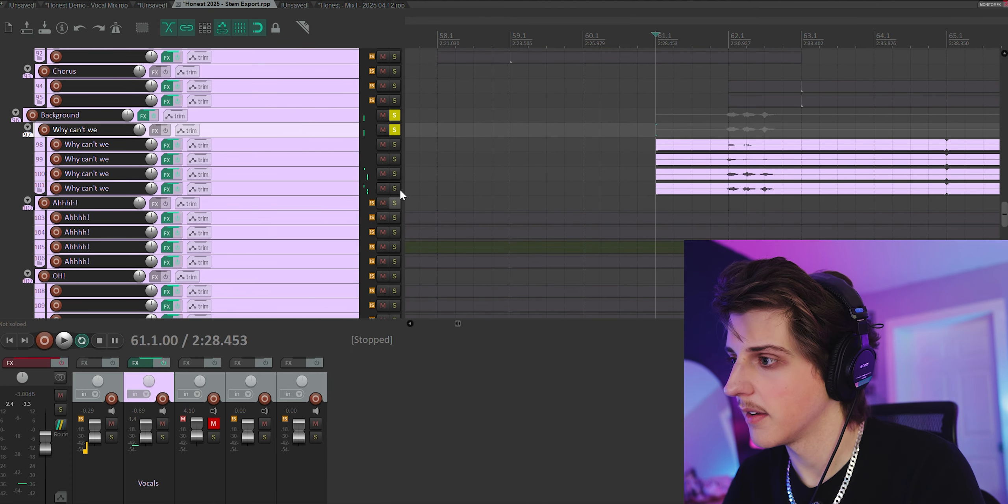
Step: Solo only the Ahhhh! folder in place of Background and Why can't we, and play it from 61.1
{"action": "left_click", "coordinate": [394, 203]}
{"action": "left_click", "coordinate": [395, 115]}
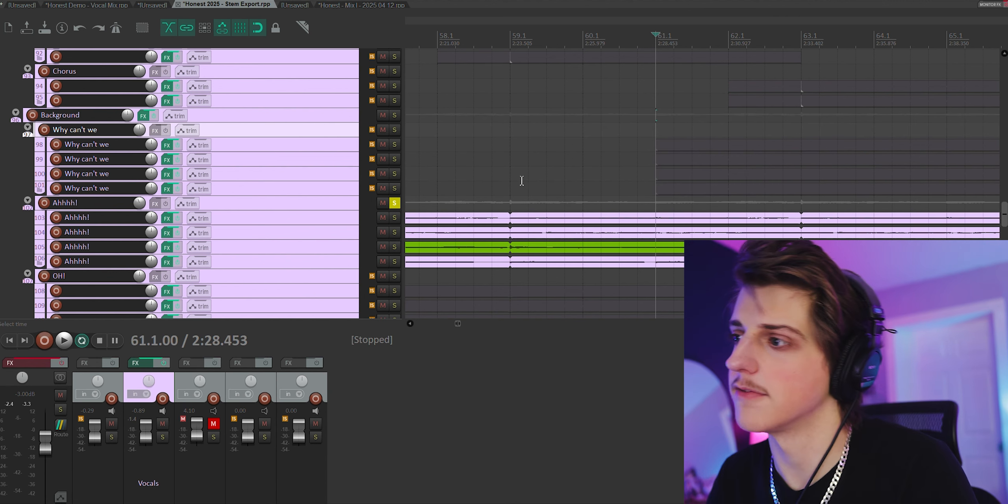
{"action": "scroll", "coordinate": [522, 184], "scroll_direction": "down", "scroll_amount": 5}
{"action": "key", "text": "space"}
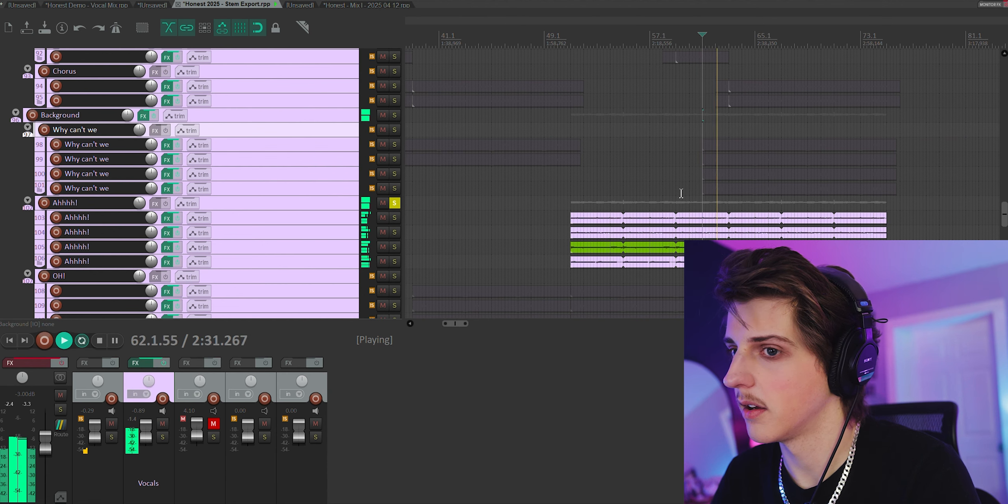
{"action": "scroll", "coordinate": [354, 203], "scroll_direction": "down", "scroll_amount": 3}
{"action": "scroll", "coordinate": [344, 201], "scroll_direction": "down", "scroll_amount": 3}
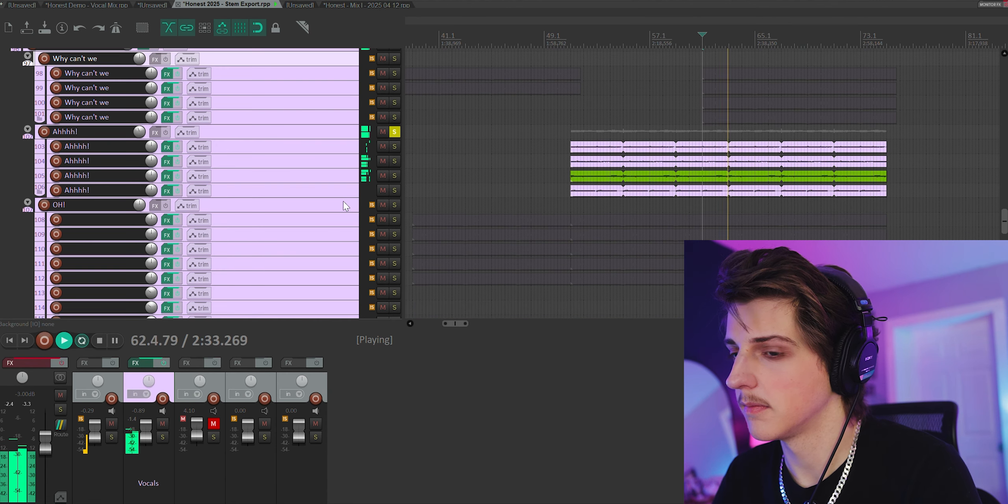
Step: Add the HONEST! background folder to the soloed Ahhhh! folder and play both from just before 63.1
{"action": "scroll", "coordinate": [343, 201], "scroll_direction": "down", "scroll_amount": 6}
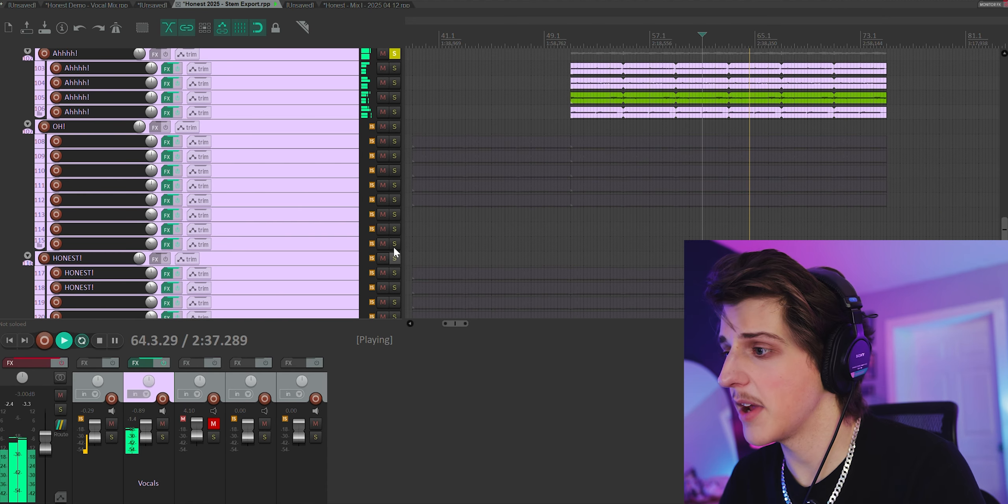
{"action": "left_click", "coordinate": [394, 254]}
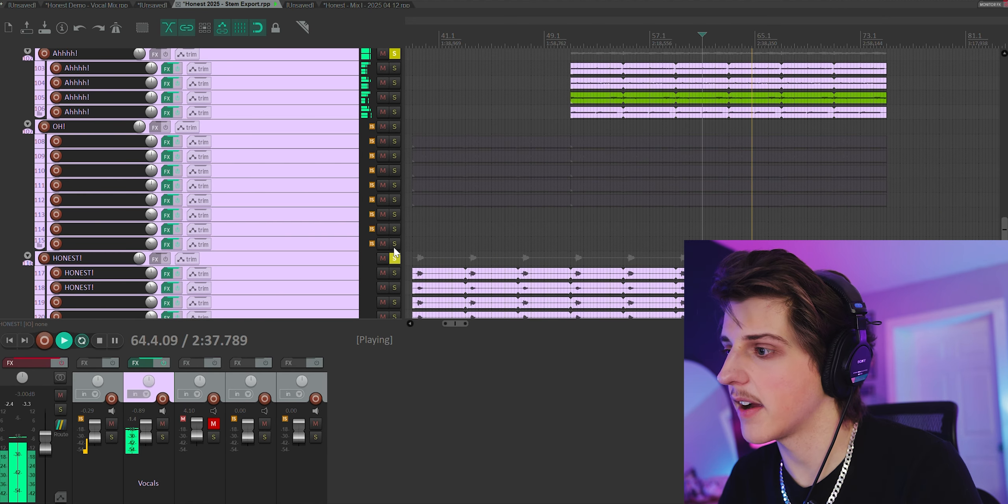
{"action": "left_click", "coordinate": [732, 231]}
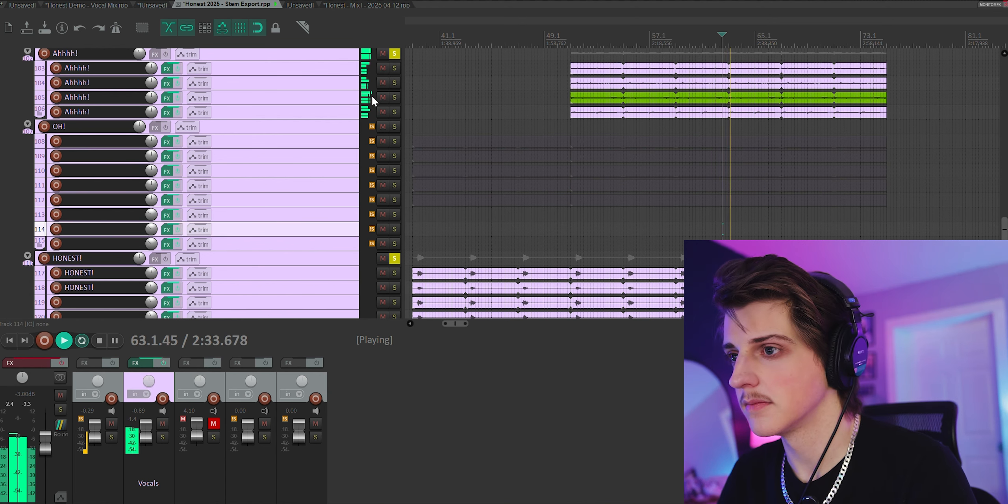
Step: Solo the harmony Chorus, Octaves, doubles Chorus and lead Comp folders as well while the last chorus plays
{"action": "left_click", "coordinate": [394, 112]}
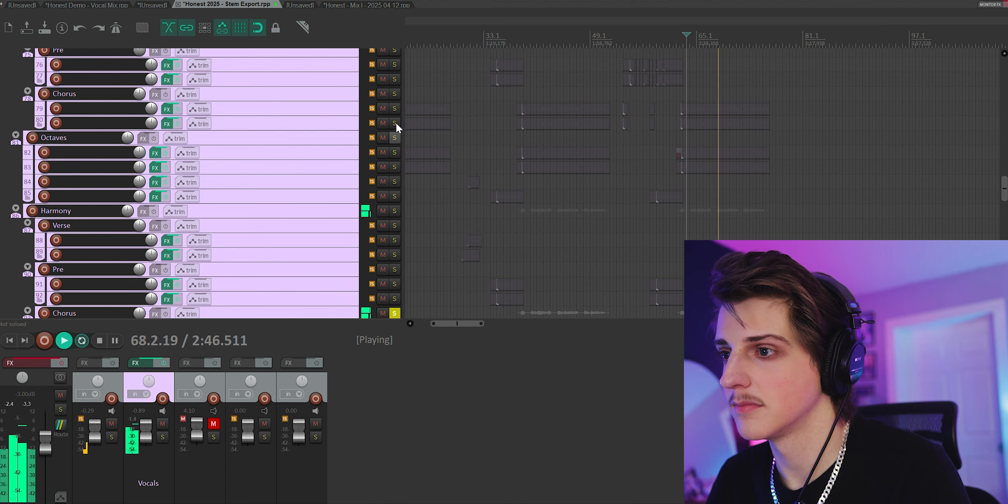
{"action": "left_click", "coordinate": [395, 137]}
{"action": "scroll", "coordinate": [417, 150], "scroll_direction": "up", "scroll_amount": 2}
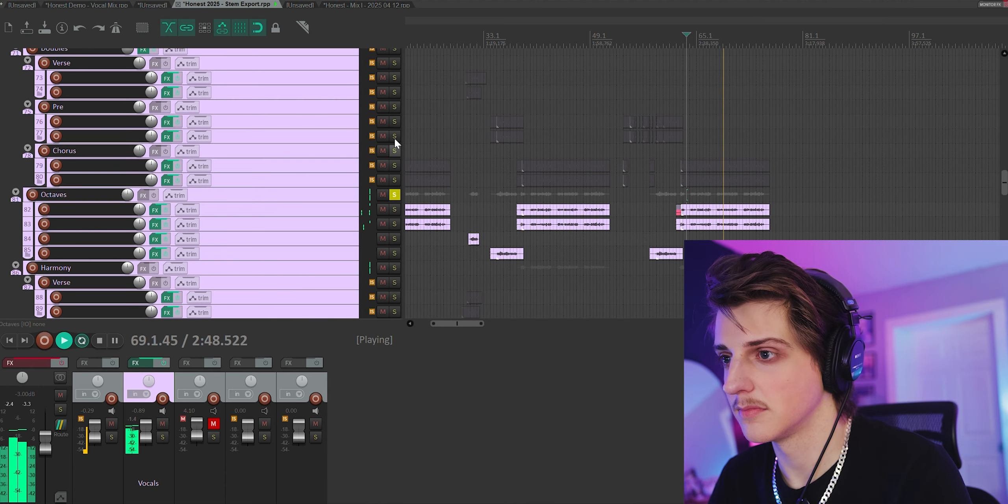
{"action": "scroll", "coordinate": [342, 163], "scroll_direction": "up", "scroll_amount": 5}
{"action": "left_click", "coordinate": [395, 123]}
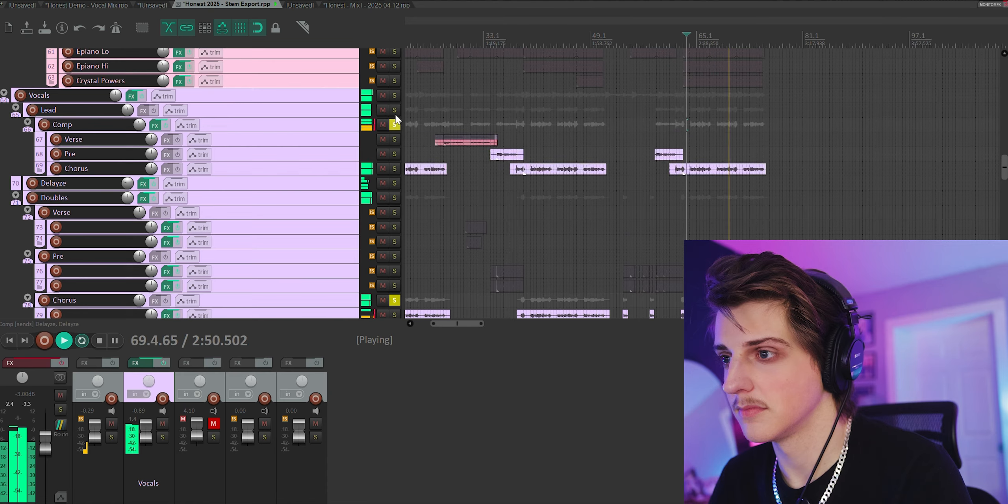
Step: Look over the soloed lead, doubles and octave tracks while the full vocal stack plays through the last chorus
{"action": "scroll", "coordinate": [322, 154], "scroll_direction": "up", "scroll_amount": 3}
{"action": "scroll", "coordinate": [344, 173], "scroll_direction": "down", "scroll_amount": 2}
{"action": "scroll", "coordinate": [345, 172], "scroll_direction": "down", "scroll_amount": 3}
{"action": "mouse_move", "coordinate": [1005, 173]}
{"action": "left_mouse_down"}
{"action": "mouse_move", "coordinate": [1004, 197]}
{"action": "mouse_move", "coordinate": [1004, 185]}
{"action": "left_mouse_up"}
{"action": "scroll", "coordinate": [322, 173], "scroll_direction": "up", "scroll_amount": 4}
{"action": "scroll", "coordinate": [536, 178], "scroll_direction": "down", "scroll_amount": 2}
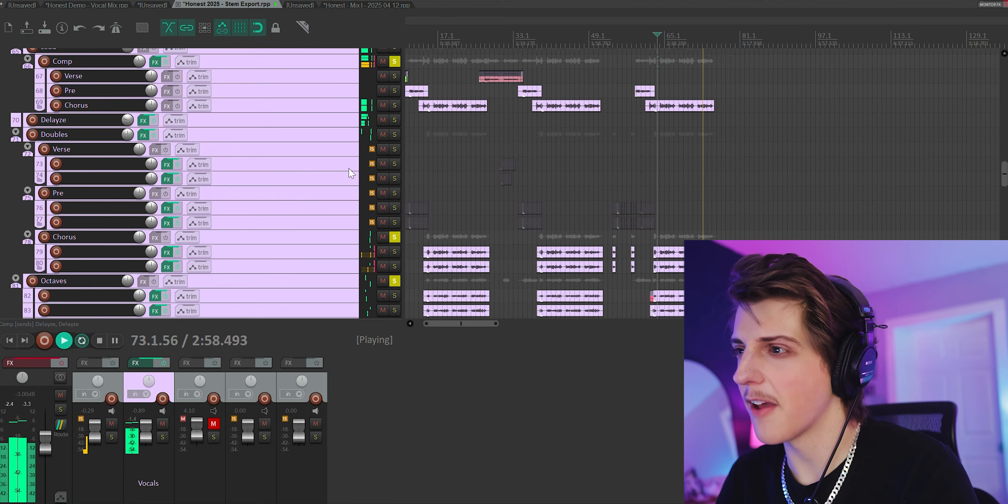
{"action": "scroll", "coordinate": [348, 169], "scroll_direction": "down", "scroll_amount": 1}
{"action": "scroll", "coordinate": [334, 202], "scroll_direction": "up", "scroll_amount": 4}
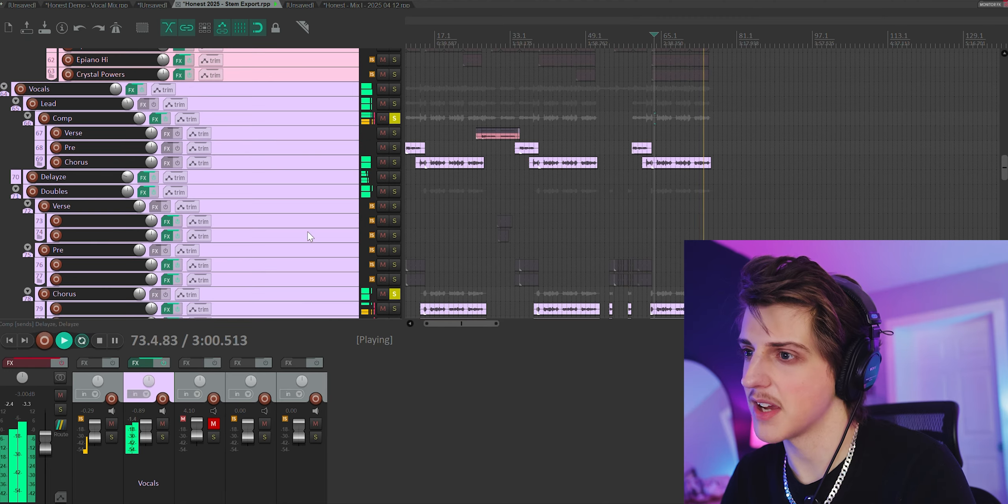
Step: Remove the solo from the lead Comp, doubles Chorus, Octaves and remaining vocal folders, and stop playback
{"action": "left_click", "coordinate": [395, 118]}
{"action": "scroll", "coordinate": [357, 172], "scroll_direction": "down", "scroll_amount": 5}
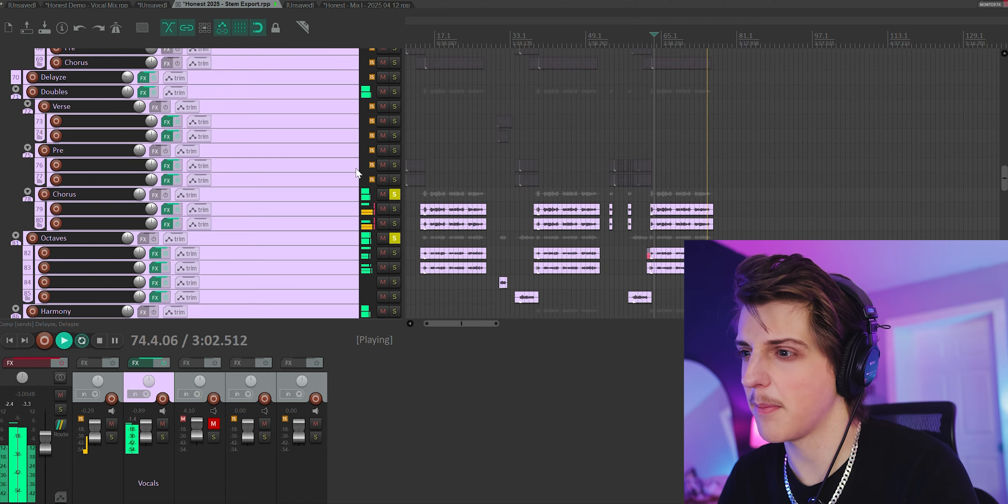
{"action": "scroll", "coordinate": [357, 172], "scroll_direction": "down", "scroll_amount": 2}
{"action": "left_click", "coordinate": [394, 152]}
{"action": "left_click", "coordinate": [395, 195]}
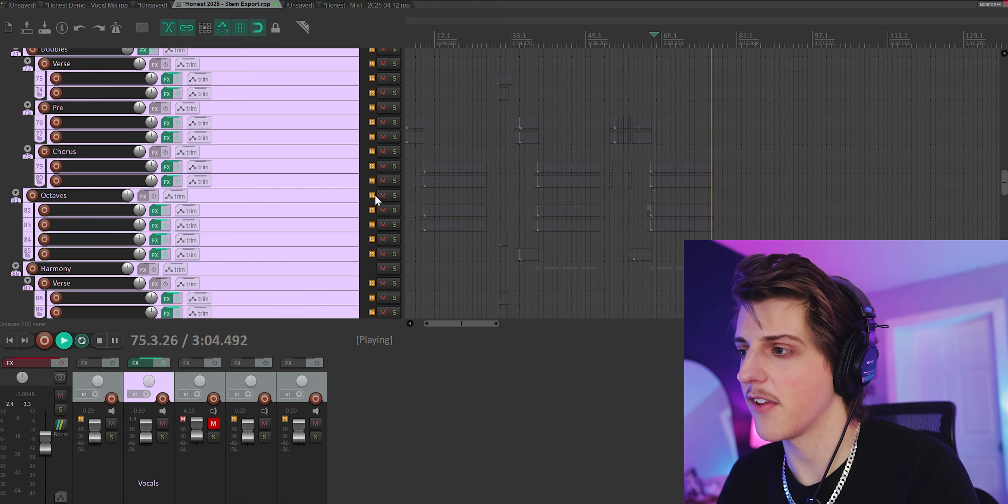
{"action": "scroll", "coordinate": [375, 194], "scroll_direction": "down", "scroll_amount": 8}
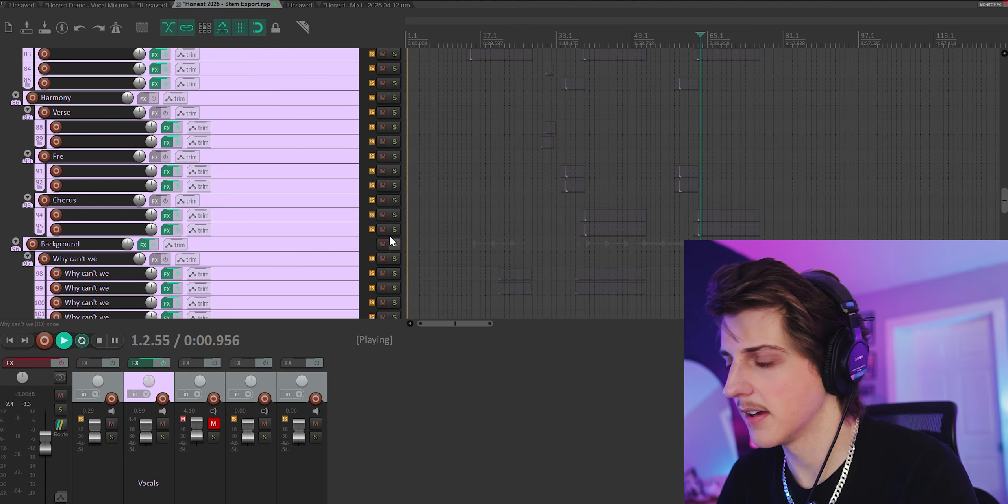
{"action": "key", "text": "space"}
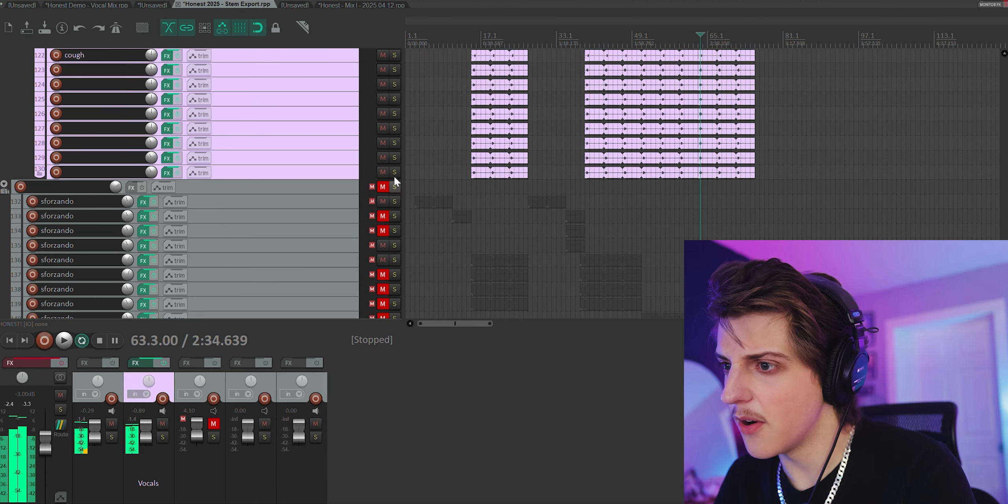
Step: Unmute and solo the unnamed folder holding the sforzando tracks, and unmute every muted sforzando track inside it
{"action": "left_click", "coordinate": [385, 186]}
{"action": "left_click", "coordinate": [393, 187]}
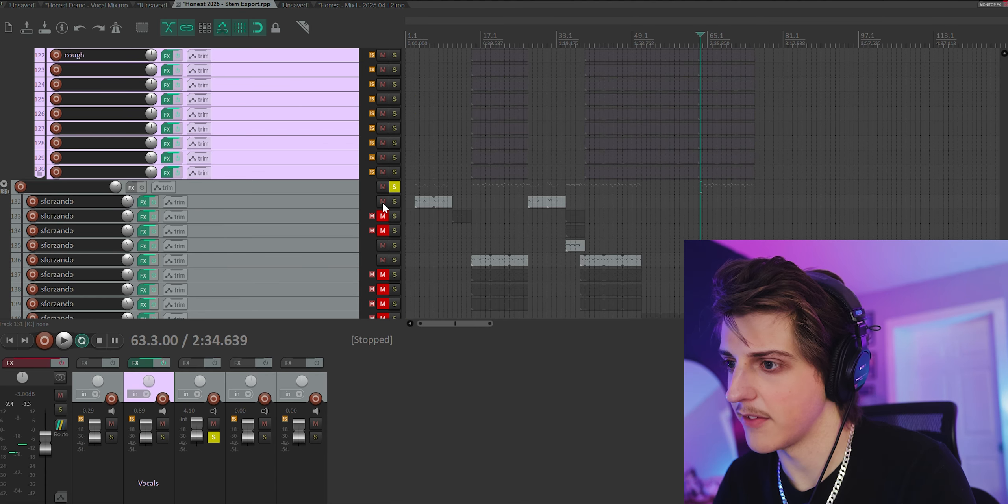
{"action": "left_click_drag", "start_coordinate": [383, 216], "coordinate": [384, 230]}
{"action": "left_click", "coordinate": [383, 273]}
{"action": "scroll", "coordinate": [383, 270], "scroll_direction": "down", "scroll_amount": 3}
{"action": "left_click", "coordinate": [383, 240]}
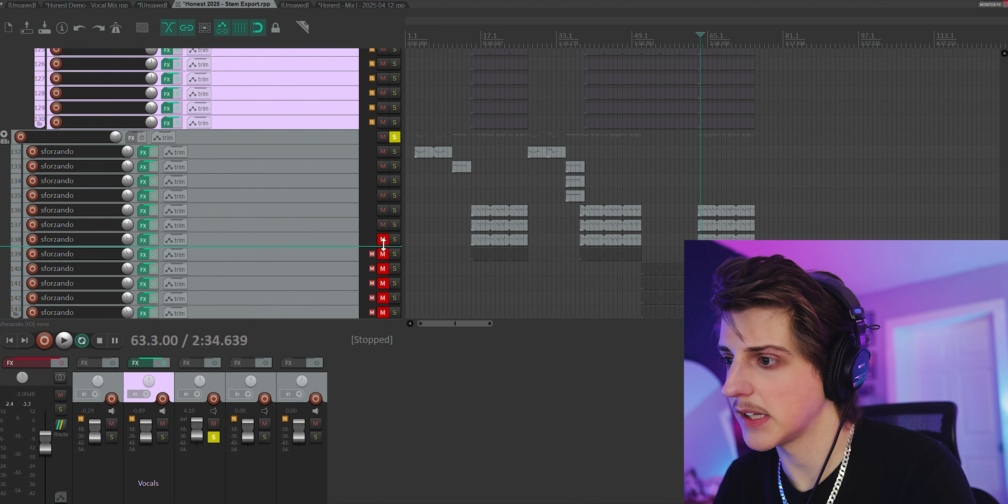
{"action": "left_click", "coordinate": [383, 254]}
{"action": "left_click", "coordinate": [383, 283]}
{"action": "left_click", "coordinate": [384, 268]}
{"action": "scroll", "coordinate": [384, 267], "scroll_direction": "down", "scroll_amount": 3}
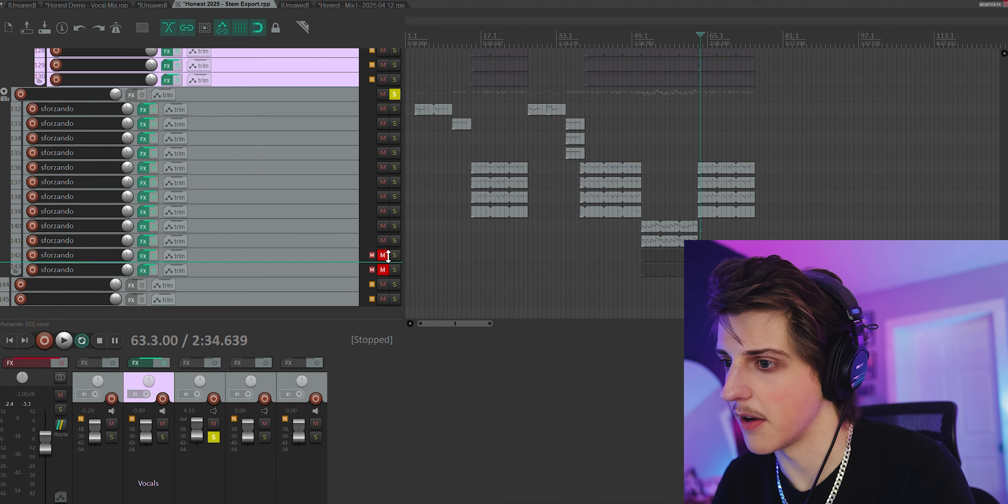
{"action": "left_click_drag", "start_coordinate": [383, 255], "coordinate": [383, 270]}
Step: Play the soloed sforzando tracks from 35.1, where three parts enter together before the second chorus
{"action": "left_click", "coordinate": [571, 93]}
{"action": "scroll", "coordinate": [588, 97], "scroll_direction": "up", "scroll_amount": 5}
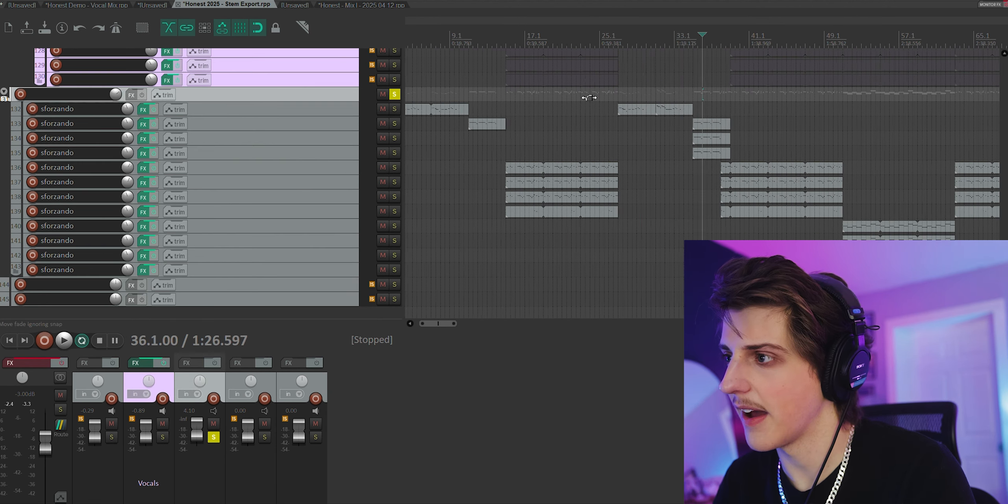
{"action": "left_click", "coordinate": [677, 167]}
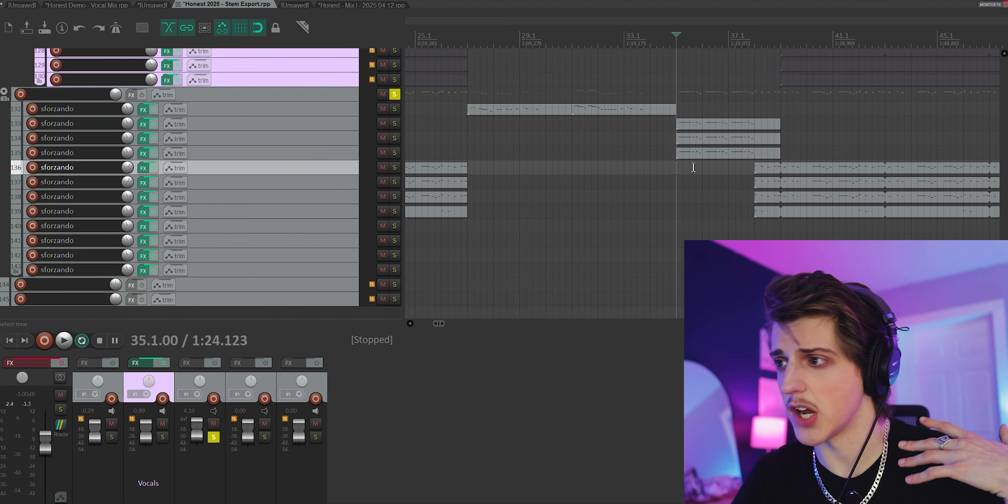
{"action": "scroll", "coordinate": [695, 177], "scroll_direction": "down", "scroll_amount": 3}
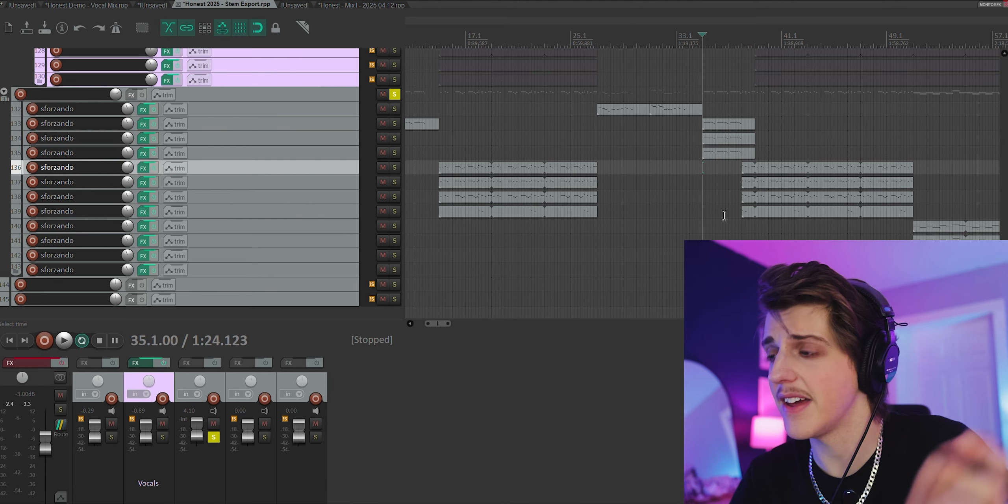
{"action": "scroll", "coordinate": [700, 195], "scroll_direction": "up", "scroll_amount": 6}
{"action": "scroll", "coordinate": [727, 220], "scroll_direction": "down", "scroll_amount": 5}
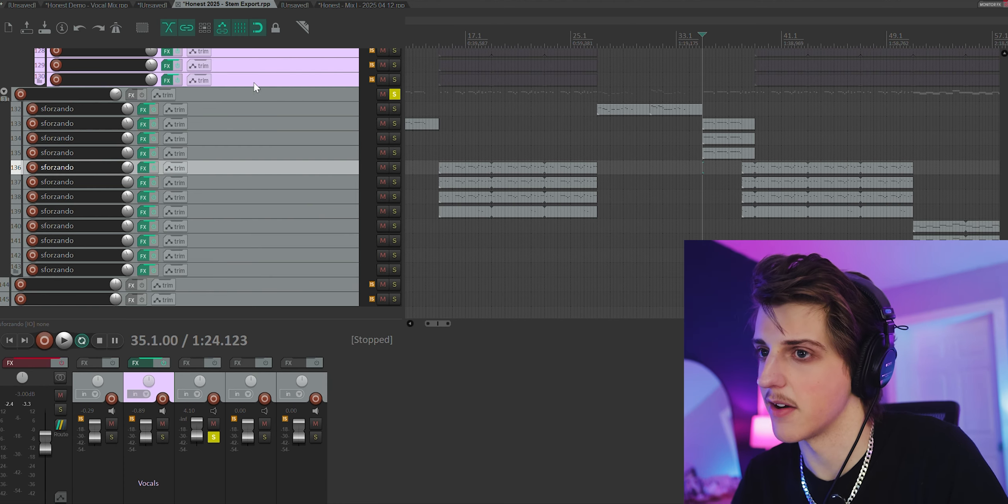
{"action": "key", "text": "space"}
Step: Colour the unnamed folder and all of its sforzando tracks purple, and clear the track selection
{"action": "left_click", "coordinate": [241, 95]}
{"action": "left_click", "coordinate": [200, 261], "text": "shift"}
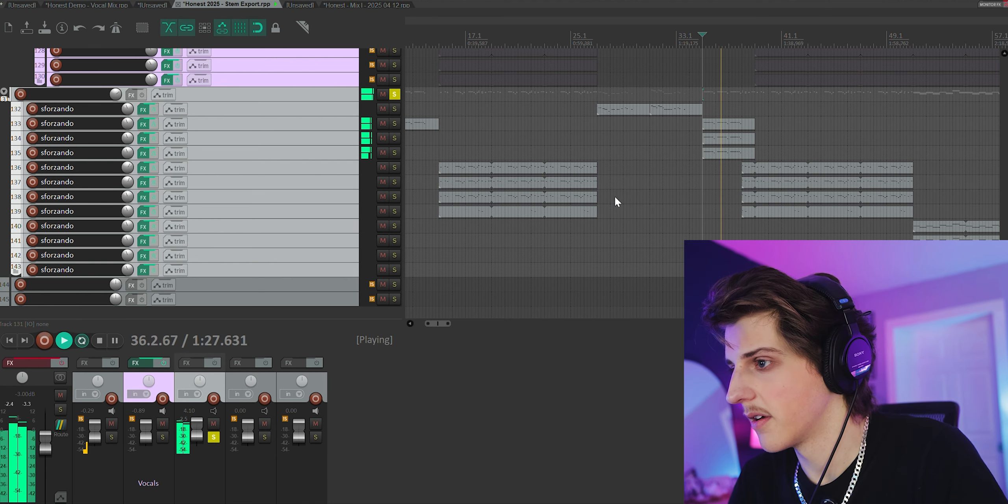
{"action": "left_click", "coordinate": [613, 232]}
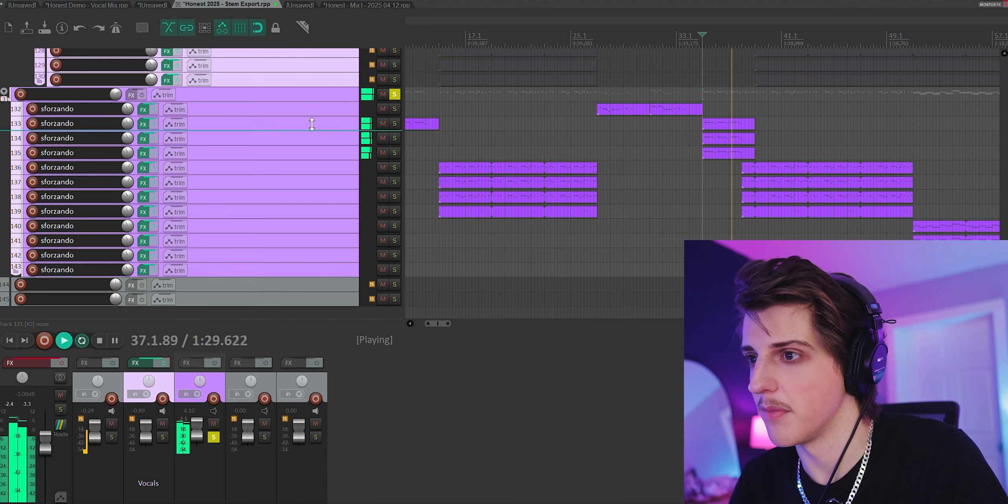
{"action": "left_click_drag", "start_coordinate": [312, 125], "coordinate": [319, 124]}
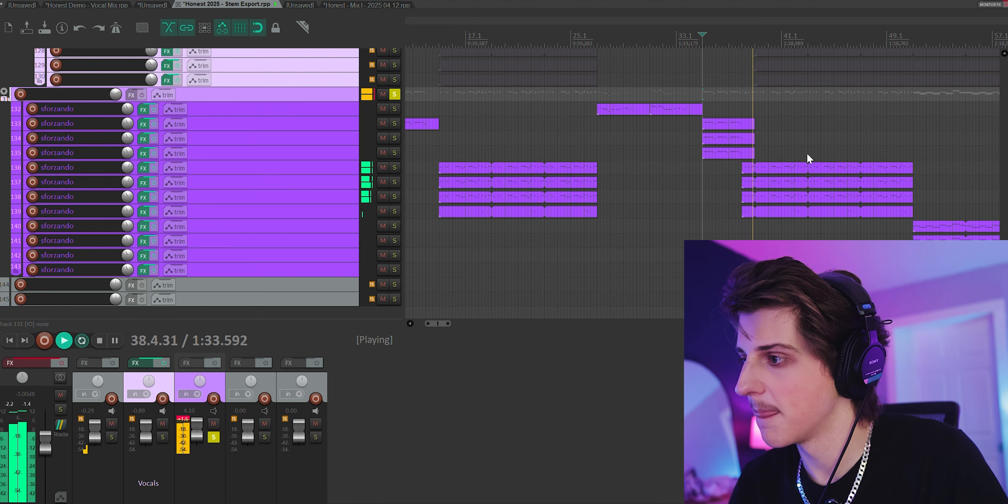
{"action": "left_click", "coordinate": [806, 189]}
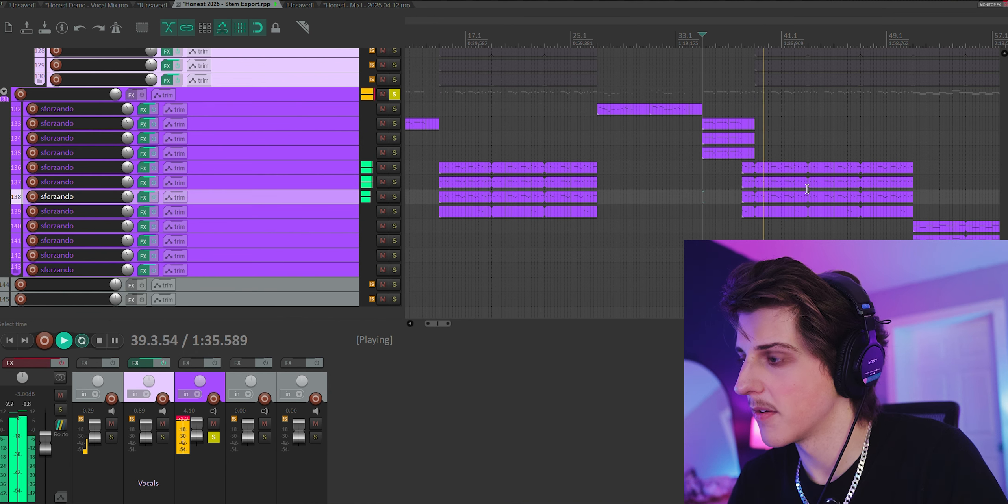
{"action": "left_click", "coordinate": [822, 197]}
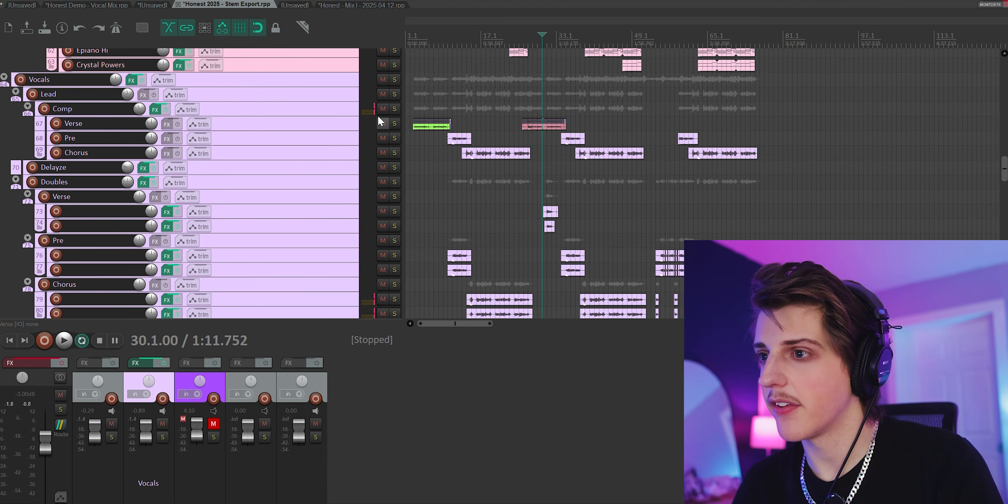
Step: Solo the lead Verse track, switch to the Honest Demo - Vocal Mix project and view its lead vocal tracks
{"action": "left_click", "coordinate": [394, 123]}
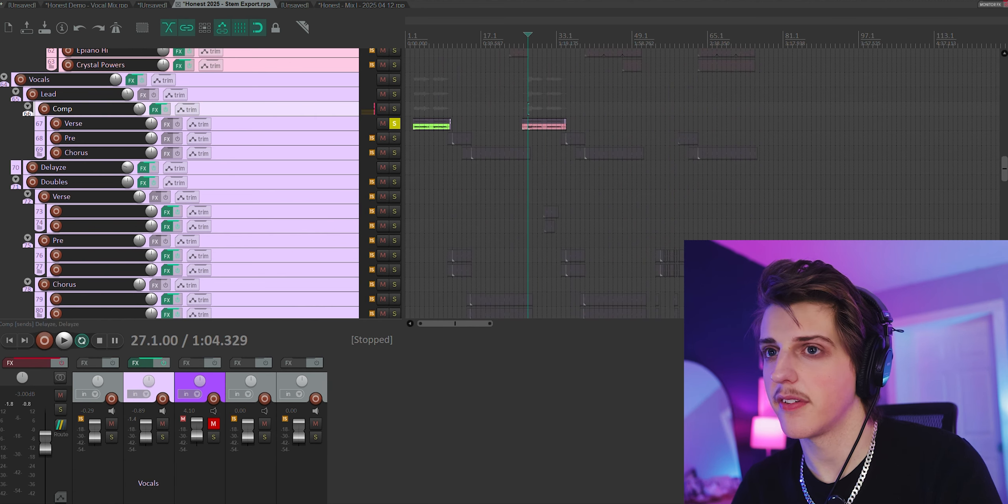
{"action": "left_click", "coordinate": [107, 5]}
{"action": "left_click_drag", "start_coordinate": [1006, 139], "coordinate": [1006, 174]}
{"action": "scroll", "coordinate": [707, 166], "scroll_direction": "down", "scroll_amount": 3}
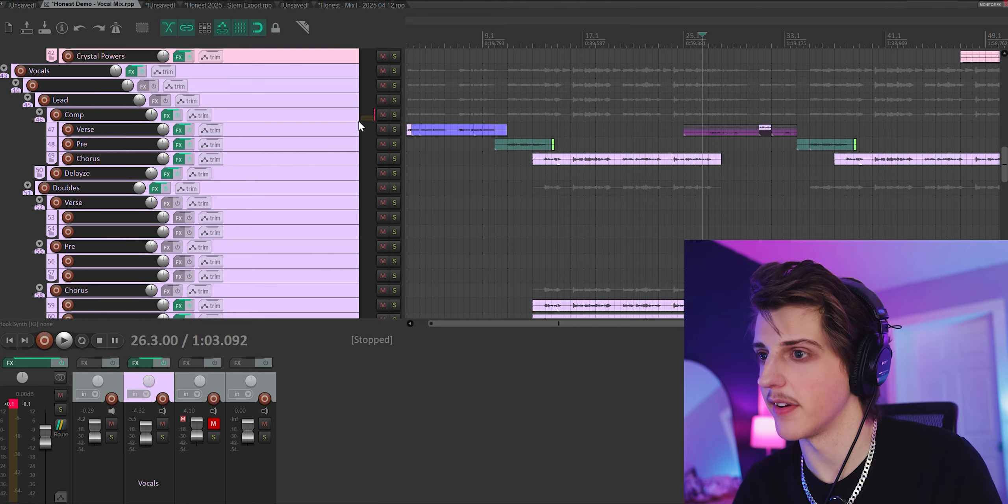
Step: Compare the vocal stems in the Honest - Mix I - 2025 04 12 project with the tracks in Honest 2025 - Stem Export
{"action": "left_click", "coordinate": [360, 4]}
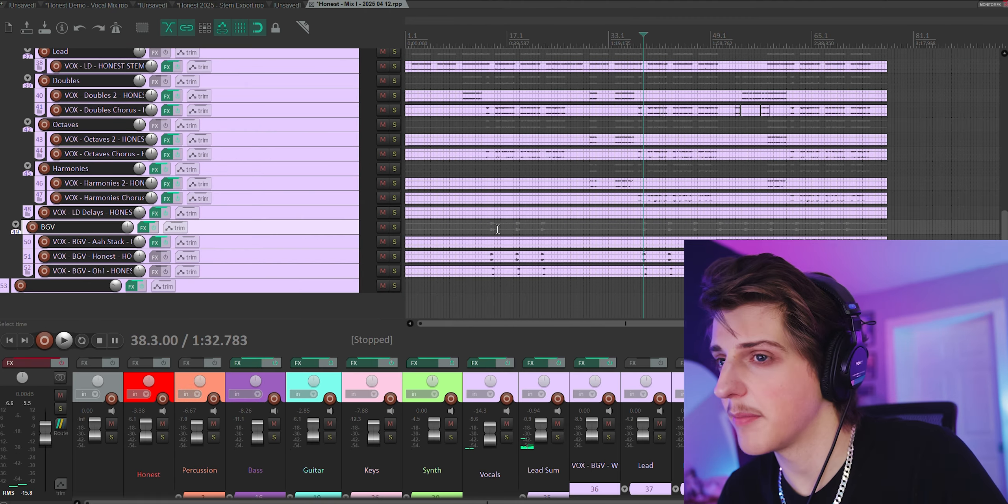
{"action": "scroll", "coordinate": [498, 229], "scroll_direction": "up", "scroll_amount": 5}
{"action": "scroll", "coordinate": [201, 202], "scroll_direction": "down", "scroll_amount": 3}
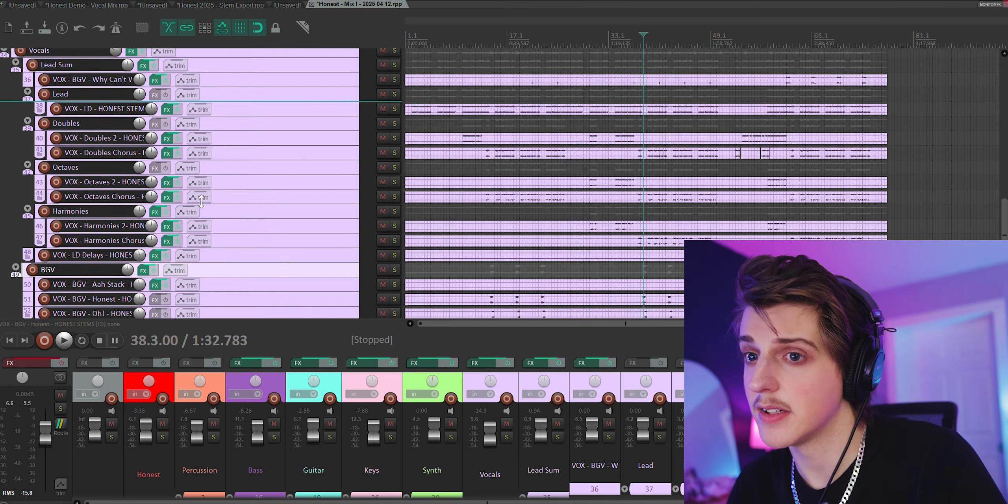
{"action": "scroll", "coordinate": [201, 202], "scroll_direction": "down", "scroll_amount": 3}
{"action": "left_click", "coordinate": [218, 5]}
{"action": "left_click_drag", "start_coordinate": [1005, 172], "coordinate": [1005, 249]}
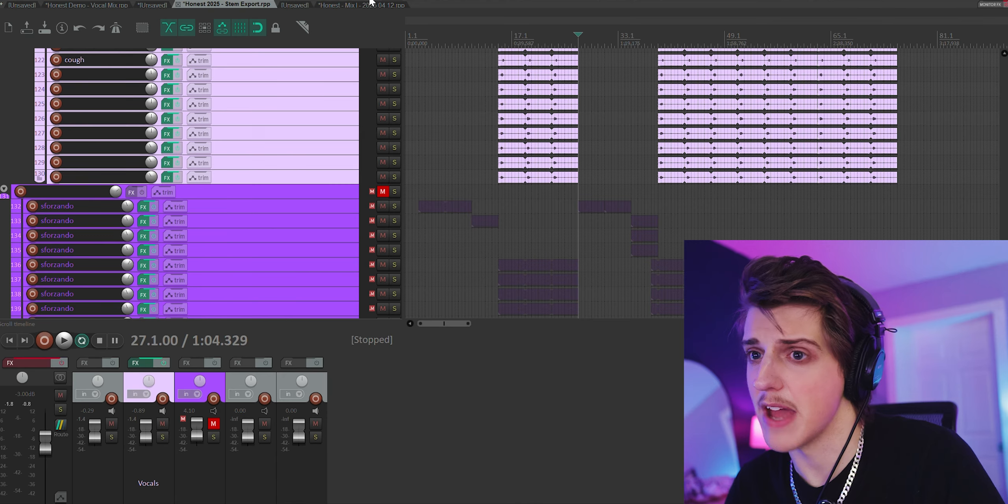
Step: Return to the Honest - Mix I - 2025 04 12 project, look over its stems from percussion to vocals and select the Synth folder
{"action": "left_click", "coordinate": [370, 4]}
{"action": "scroll", "coordinate": [285, 202], "scroll_direction": "up", "scroll_amount": 10}
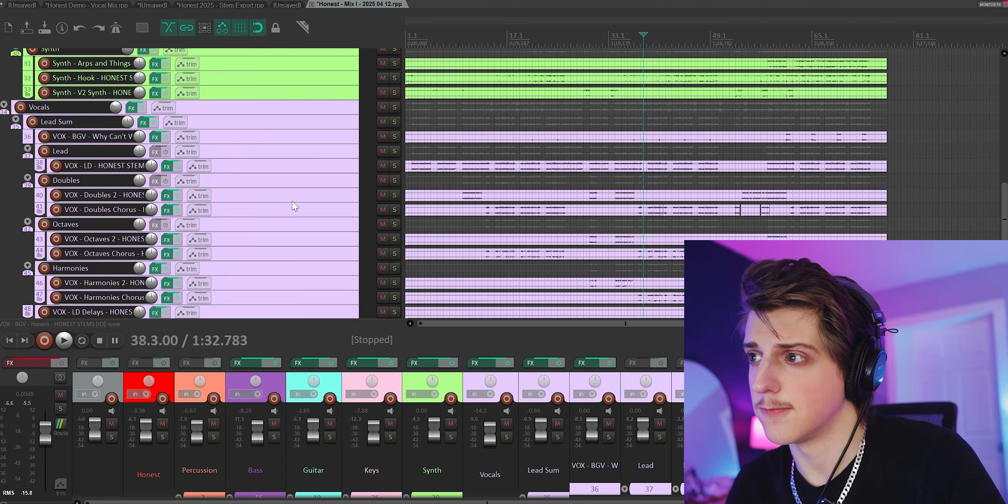
{"action": "scroll", "coordinate": [294, 206], "scroll_direction": "up", "scroll_amount": 6}
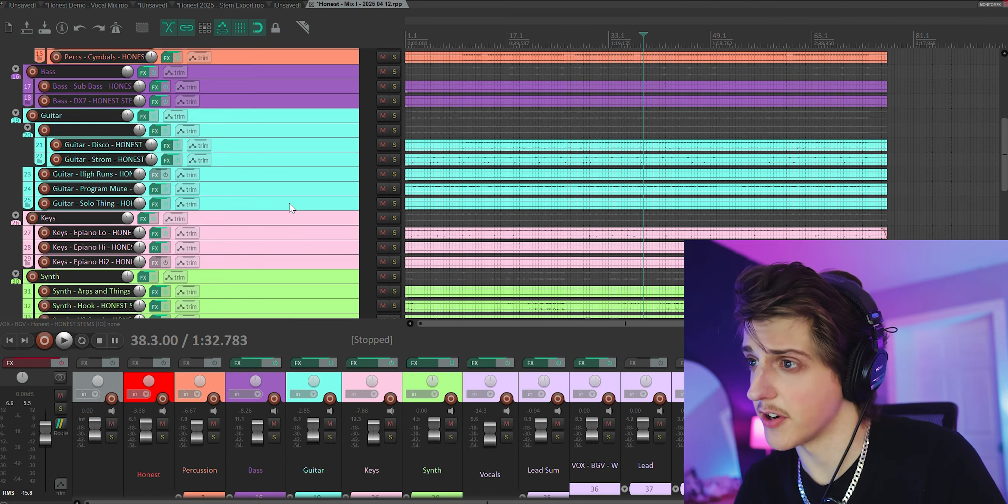
{"action": "scroll", "coordinate": [293, 207], "scroll_direction": "up", "scroll_amount": 3}
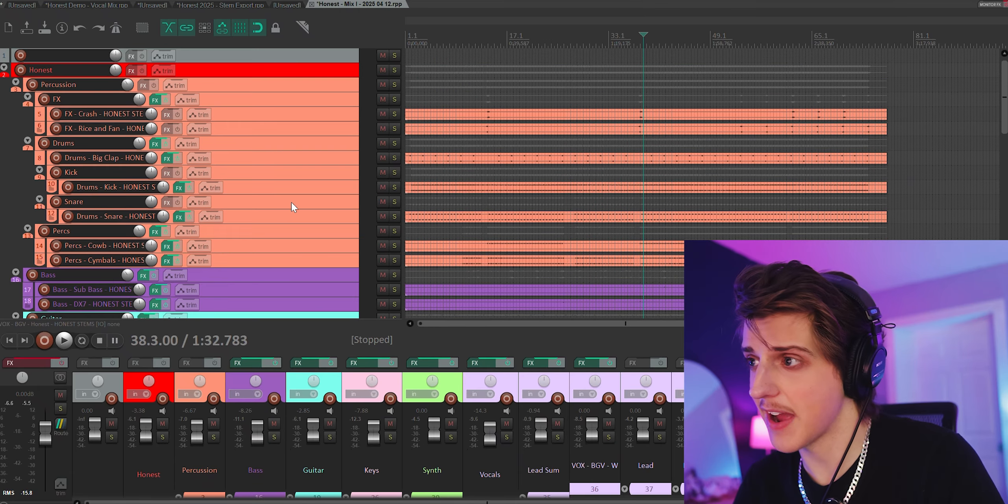
{"action": "scroll", "coordinate": [293, 207], "scroll_direction": "down", "scroll_amount": 2}
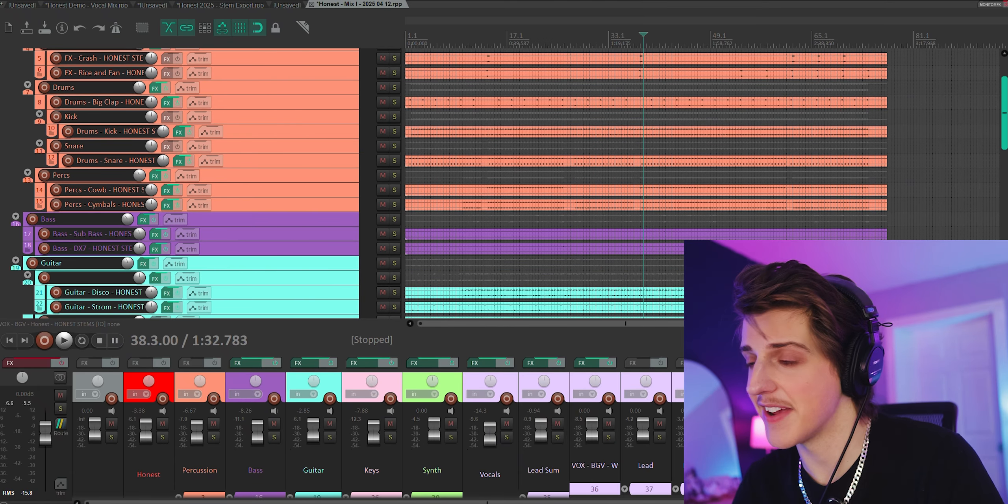
{"action": "scroll", "coordinate": [294, 207], "scroll_direction": "down", "scroll_amount": 15}
{"action": "scroll", "coordinate": [398, 53], "scroll_direction": "up", "scroll_amount": 2}
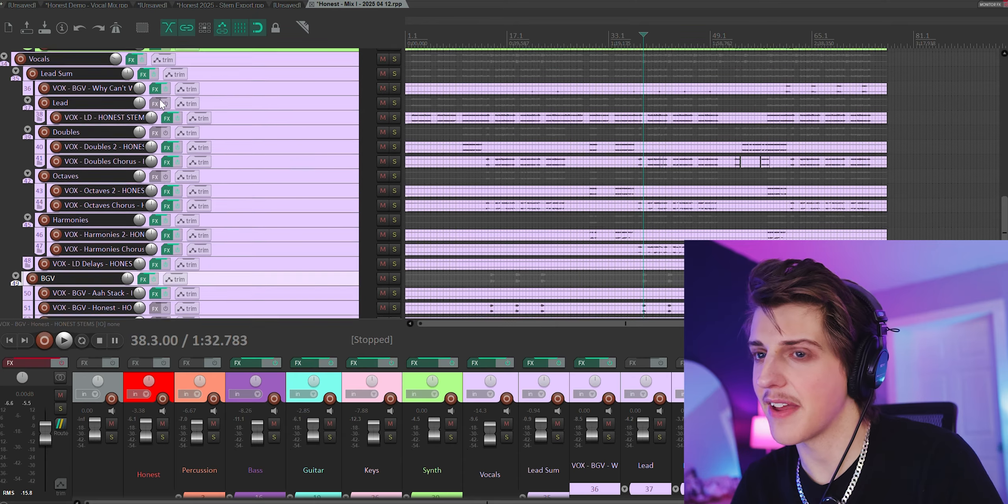
{"action": "left_click", "coordinate": [448, 484]}
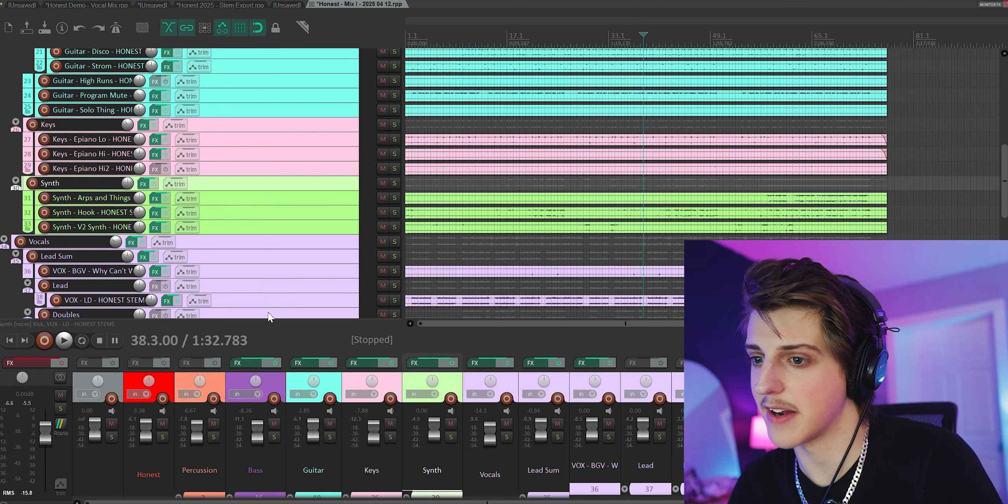
Step: Enlarge the mixer and collapse the Vocals and Honest folders in it to hide their child tracks
{"action": "left_click_drag", "start_coordinate": [269, 319], "coordinate": [269, 212]}
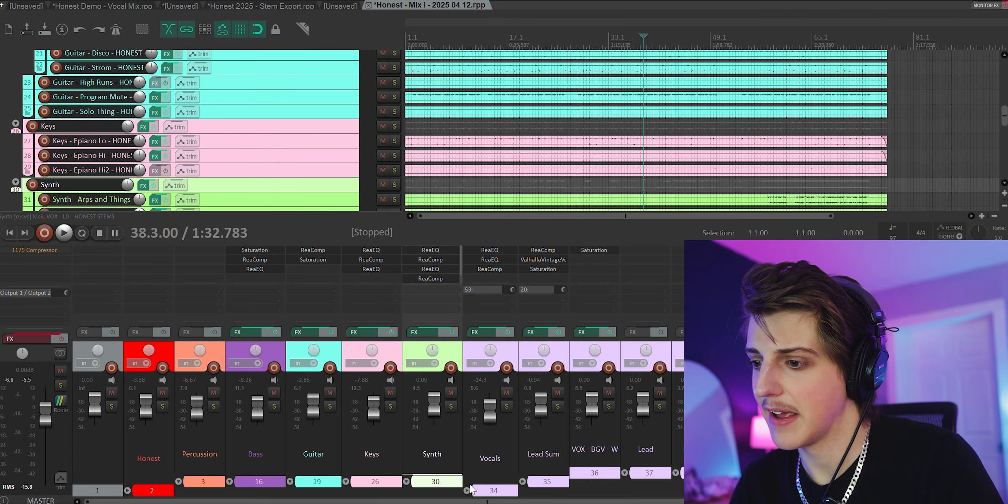
{"action": "left_click", "coordinate": [468, 490]}
{"action": "left_click", "coordinate": [126, 498]}
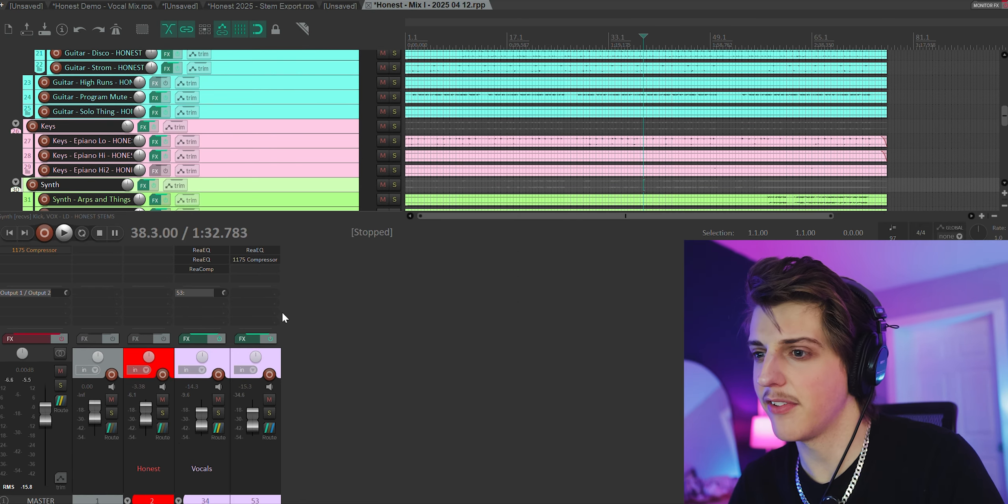
{"action": "left_click", "coordinate": [338, 253]}
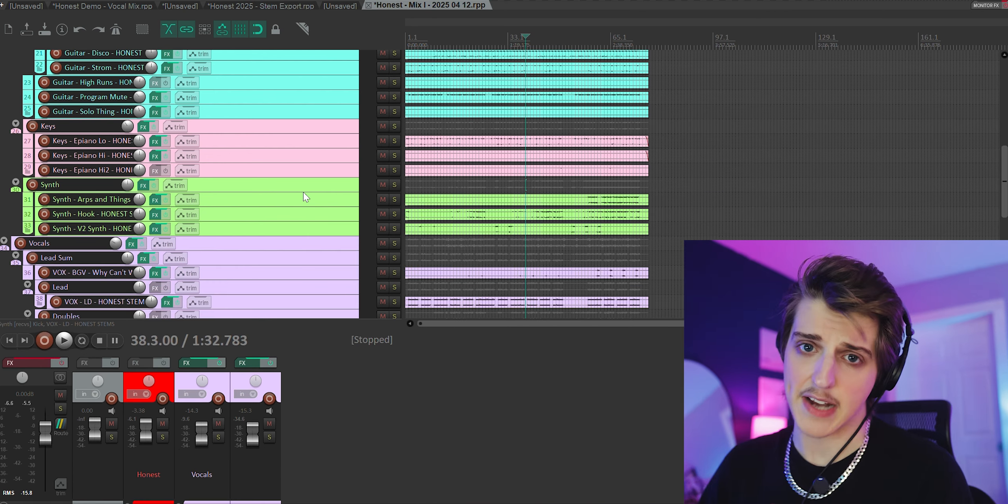
Step: Play the mix from bar 38, reveal the Honest folder's tracks in the mixer and solo the Bass folder
{"action": "scroll", "coordinate": [304, 192], "scroll_direction": "down", "scroll_amount": 1}
{"action": "scroll", "coordinate": [303, 193], "scroll_direction": "down", "scroll_amount": 5}
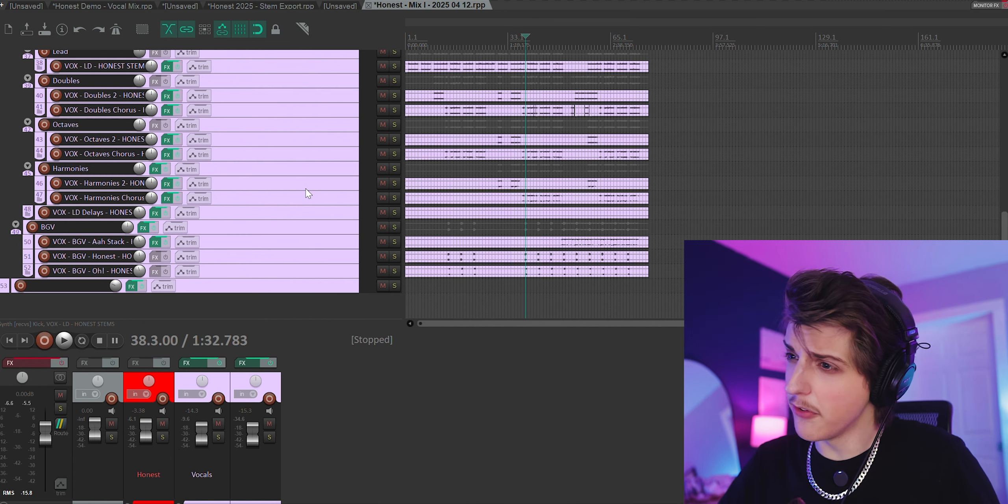
{"action": "scroll", "coordinate": [306, 189], "scroll_direction": "up", "scroll_amount": 10}
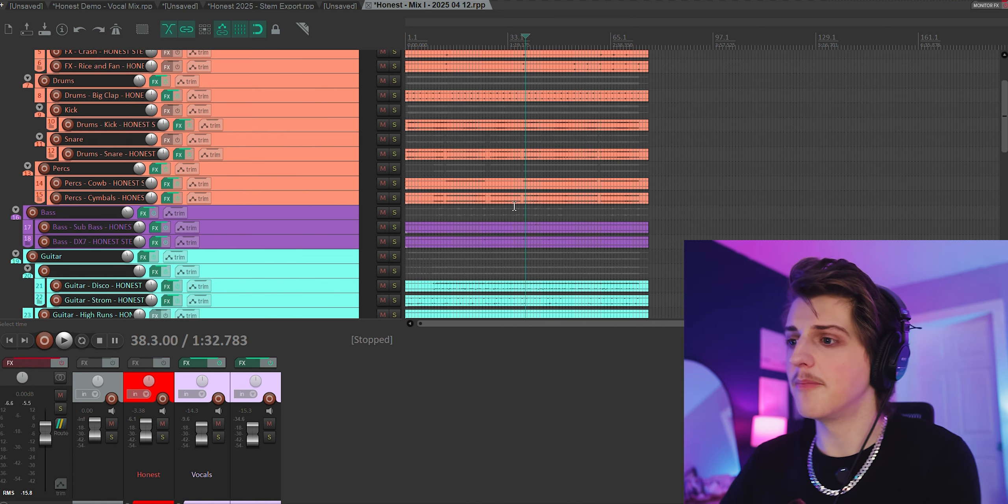
{"action": "key", "text": "space"}
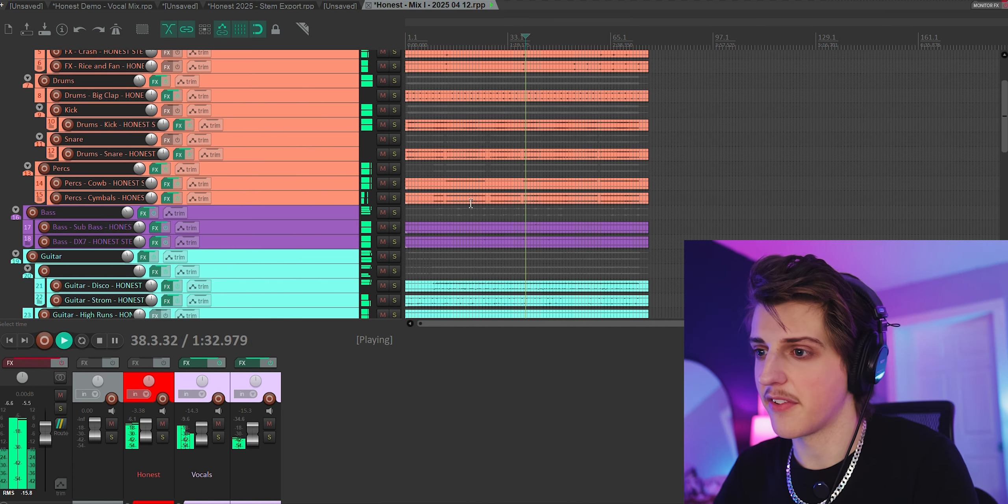
{"action": "left_click", "coordinate": [128, 502]}
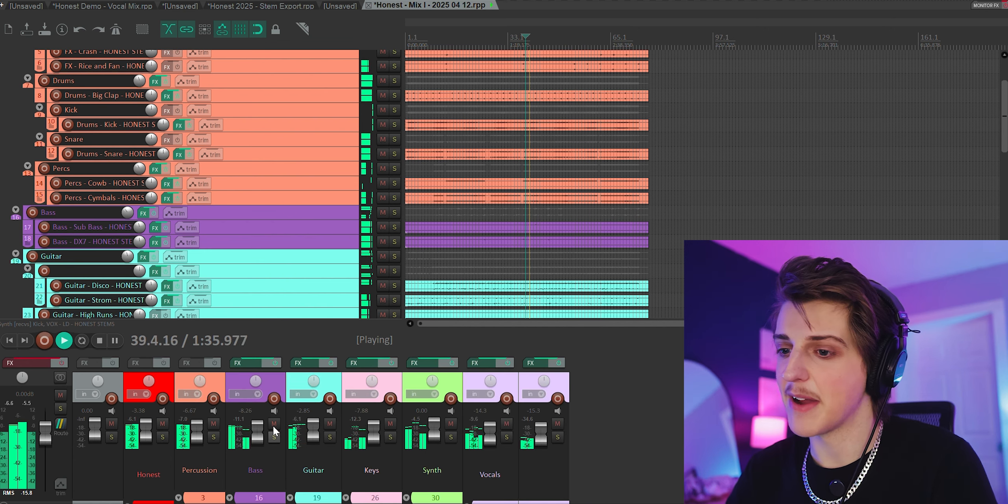
{"action": "left_click", "coordinate": [275, 437]}
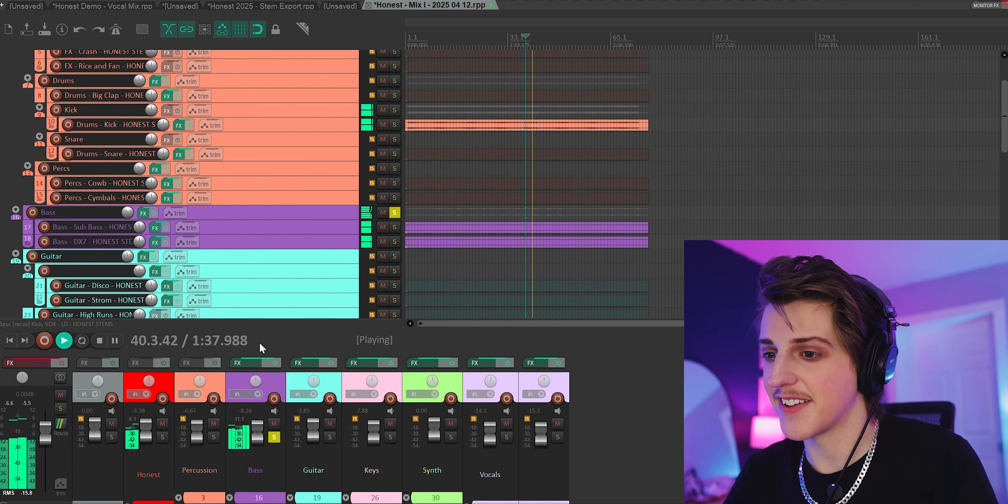
Step: Expand the Vocals folder in an enlarged mixer showing the effects, and solo Lead Sum alongside Bass
{"action": "left_click_drag", "start_coordinate": [264, 326], "coordinate": [264, 218]}
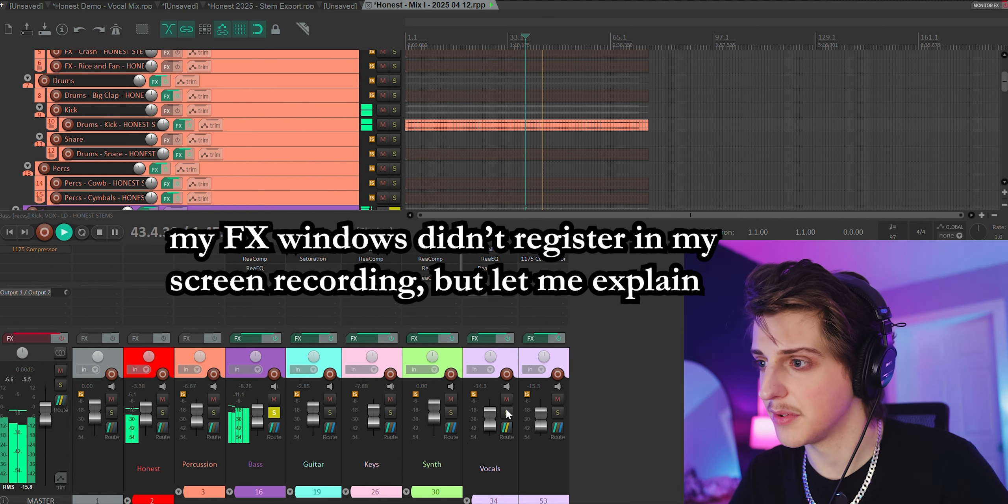
{"action": "left_click", "coordinate": [484, 485]}
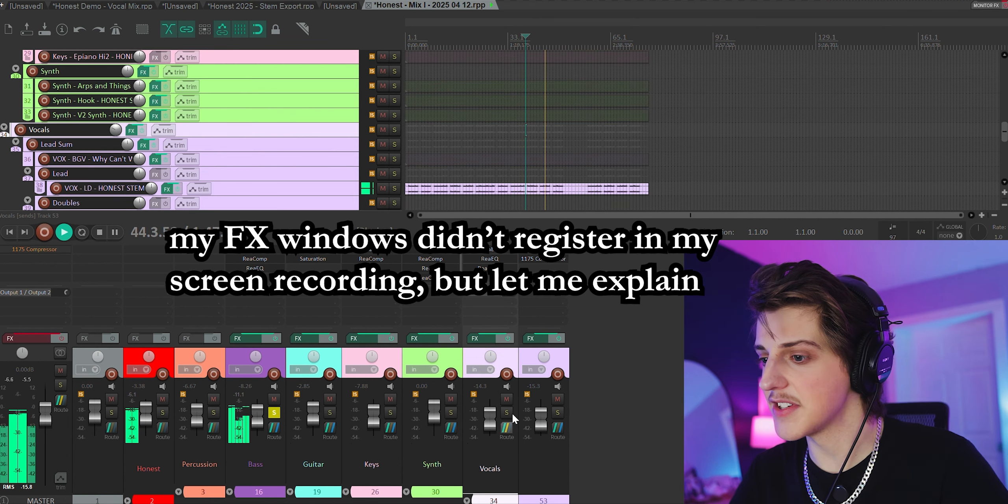
{"action": "left_click", "coordinate": [468, 500]}
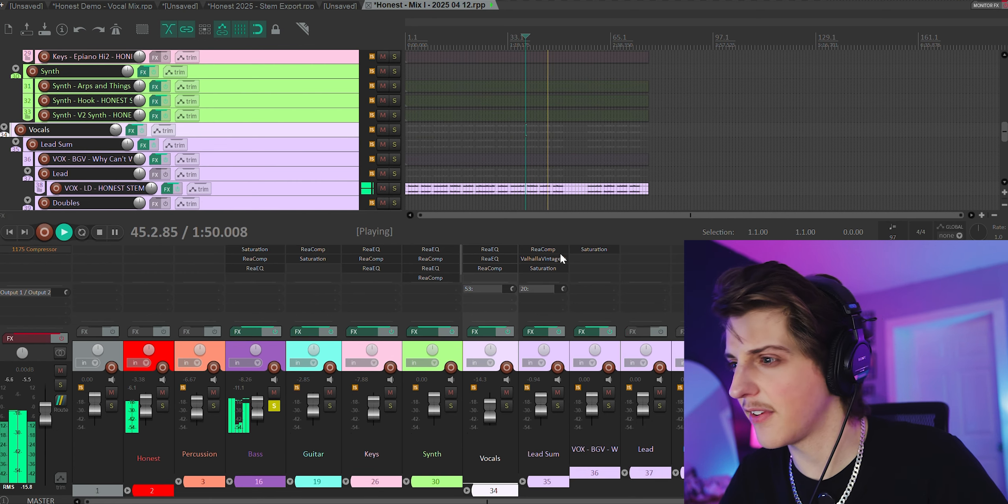
{"action": "left_click", "coordinate": [558, 406]}
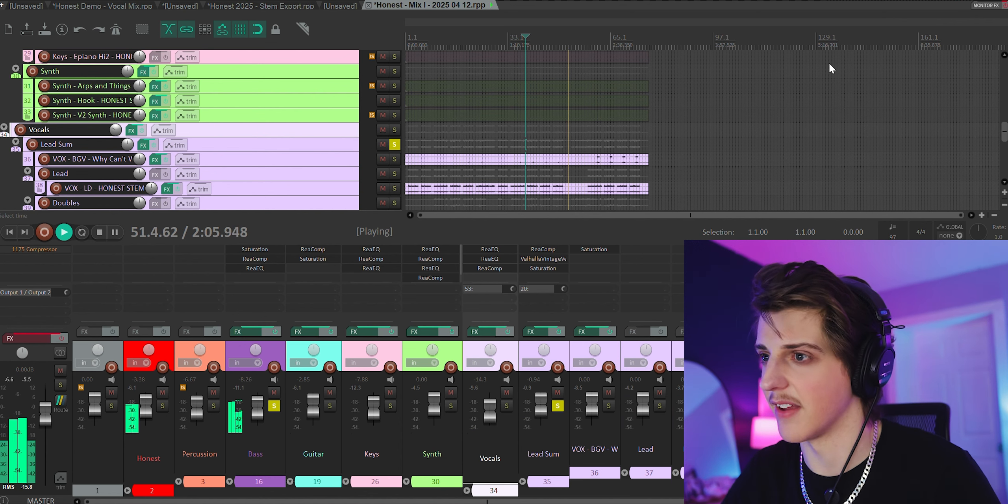
Step: Audition the Synth and Keys folders by switching their solos, leaving Synth soloed with Bass and Lead Sum
{"action": "left_click", "coordinate": [453, 405]}
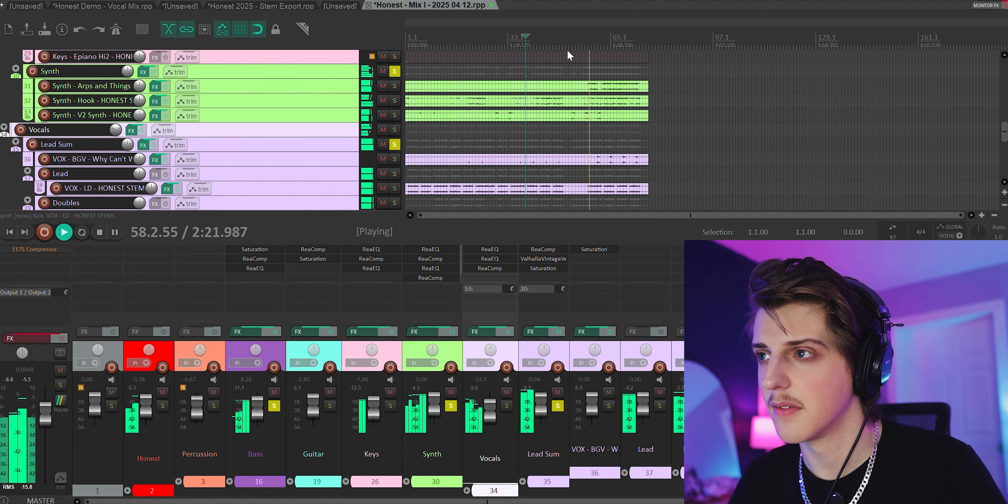
{"action": "left_click", "coordinate": [391, 406]}
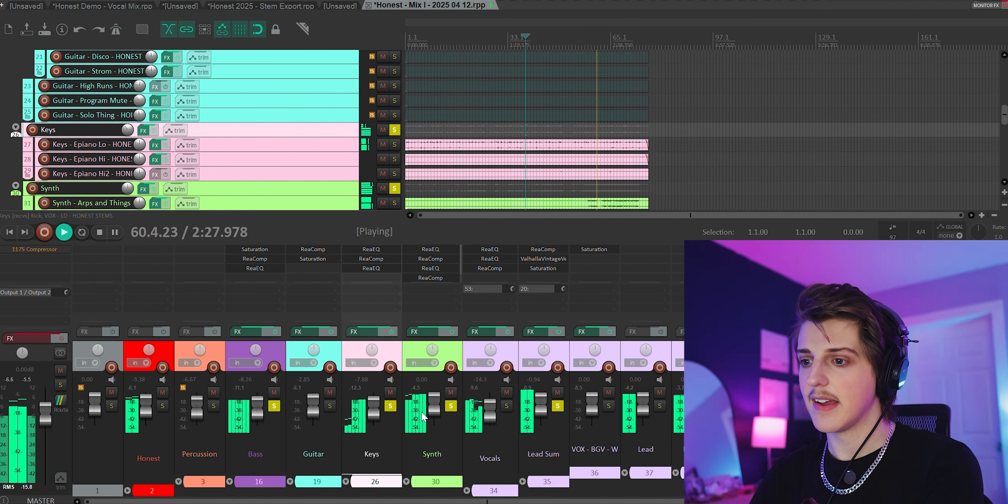
{"action": "left_click", "coordinate": [451, 406]}
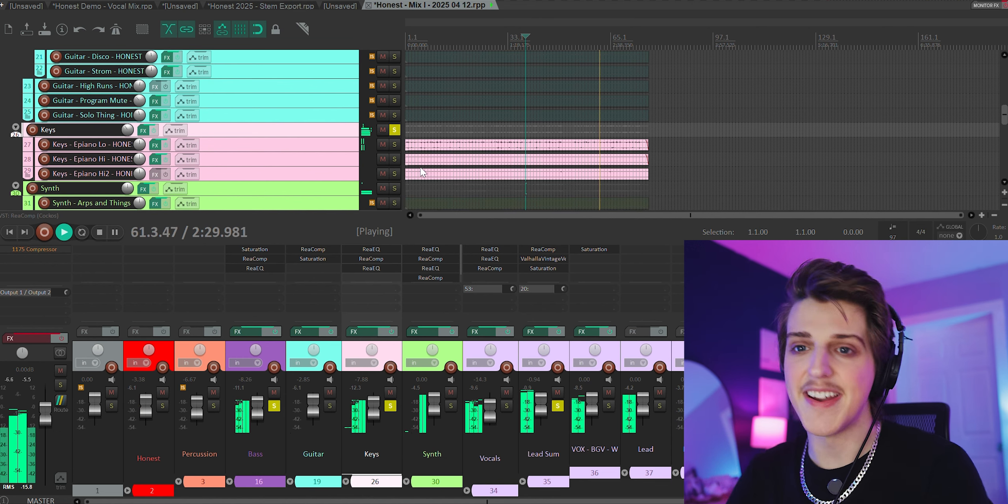
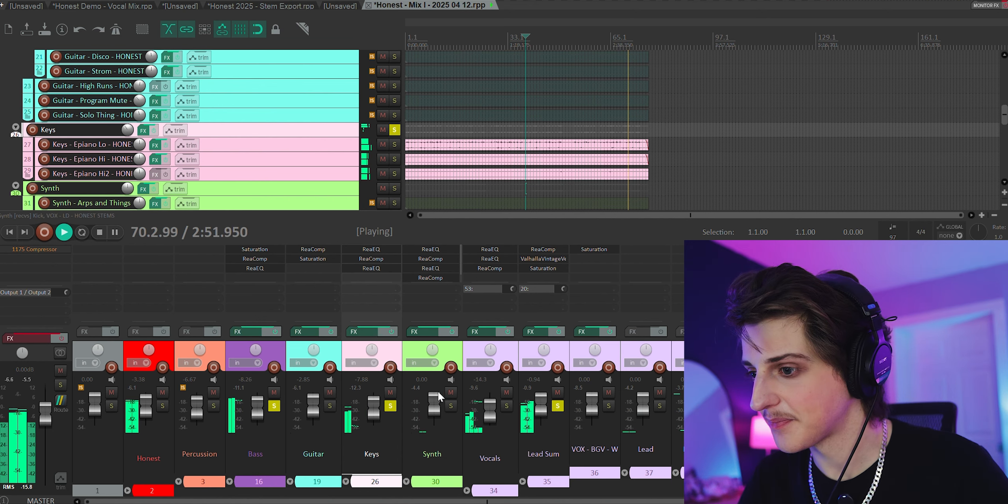
{"action": "left_click", "coordinate": [451, 405]}
{"action": "left_click", "coordinate": [391, 405]}
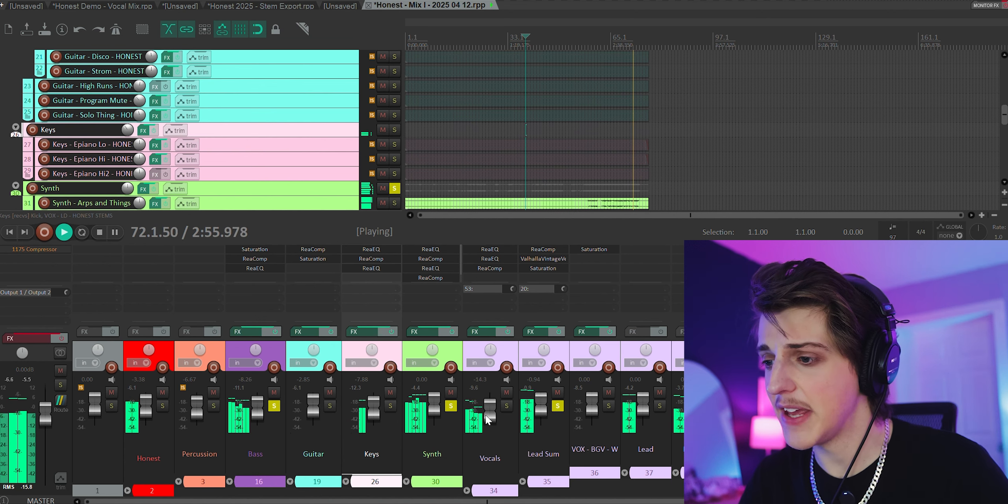
Step: Solo the Percussion folder and its Kick subfolder in the mixer, and place the edit cursor at bar 54
{"action": "left_click", "coordinate": [213, 406]}
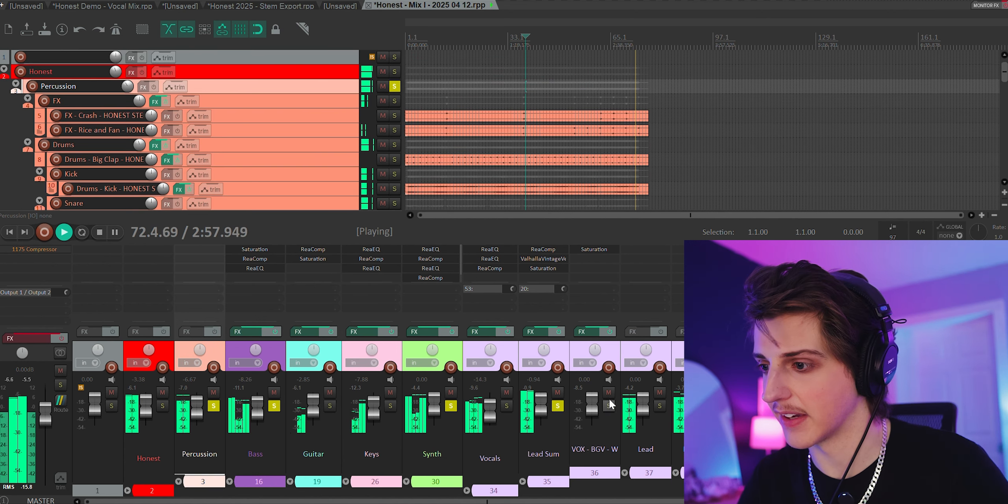
{"action": "left_click", "coordinate": [179, 481]}
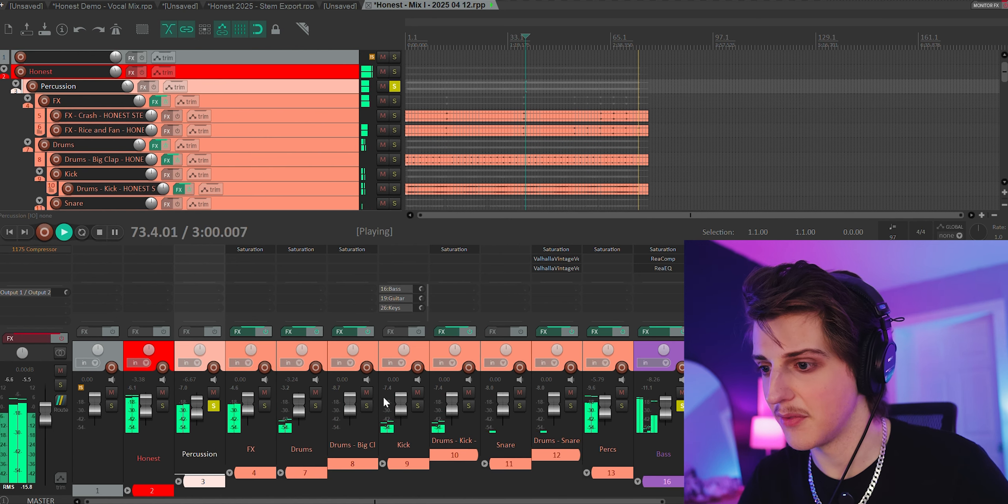
{"action": "left_click", "coordinate": [417, 405]}
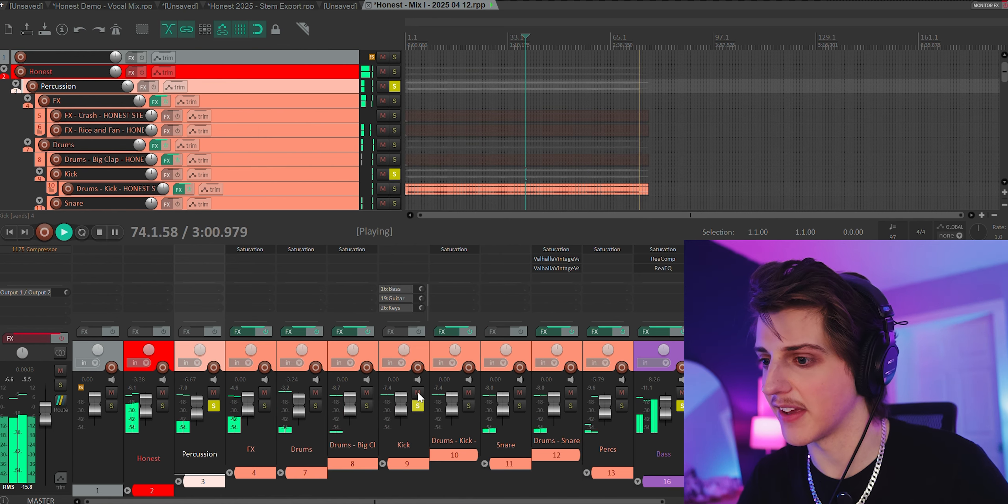
{"action": "left_click", "coordinate": [576, 101]}
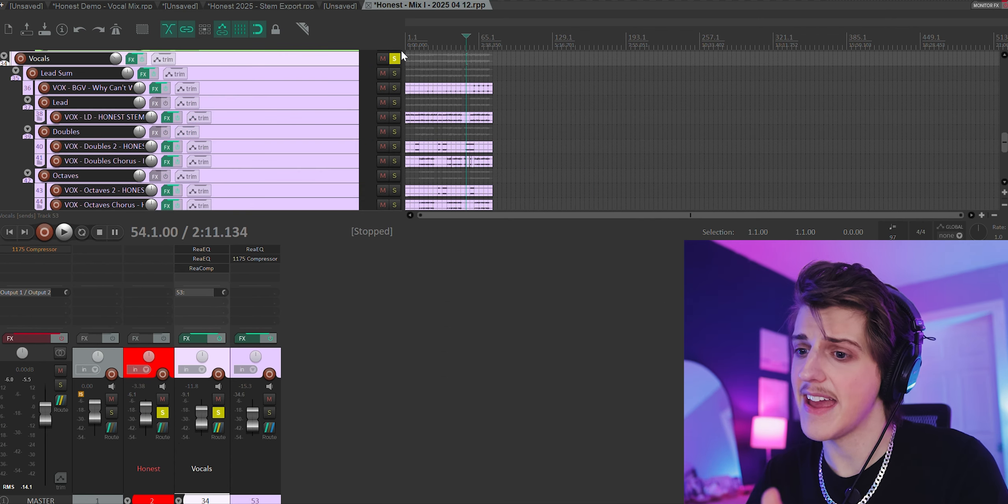
Step: Look over the stems and solo the Keys - Epiano Lo track and the Bass folder
{"action": "scroll", "coordinate": [226, 139], "scroll_direction": "up", "scroll_amount": 10}
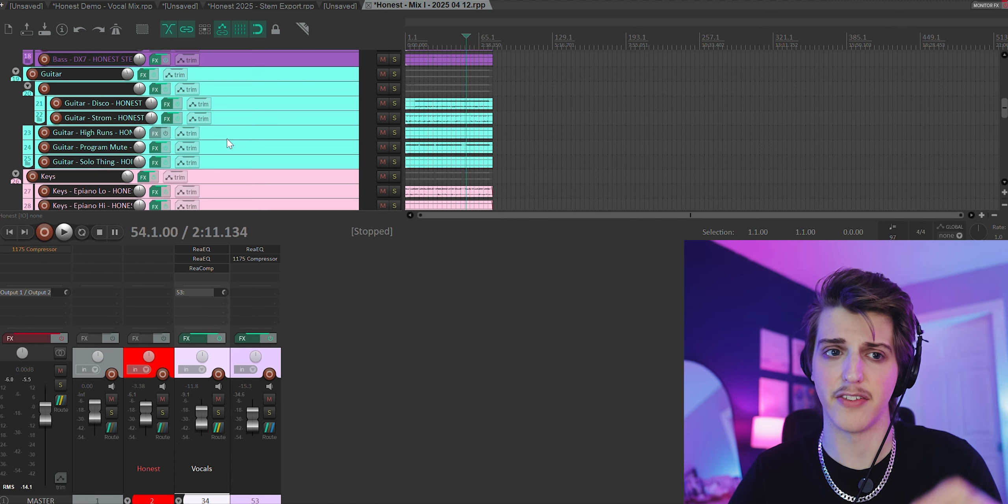
{"action": "scroll", "coordinate": [229, 137], "scroll_direction": "up", "scroll_amount": 4}
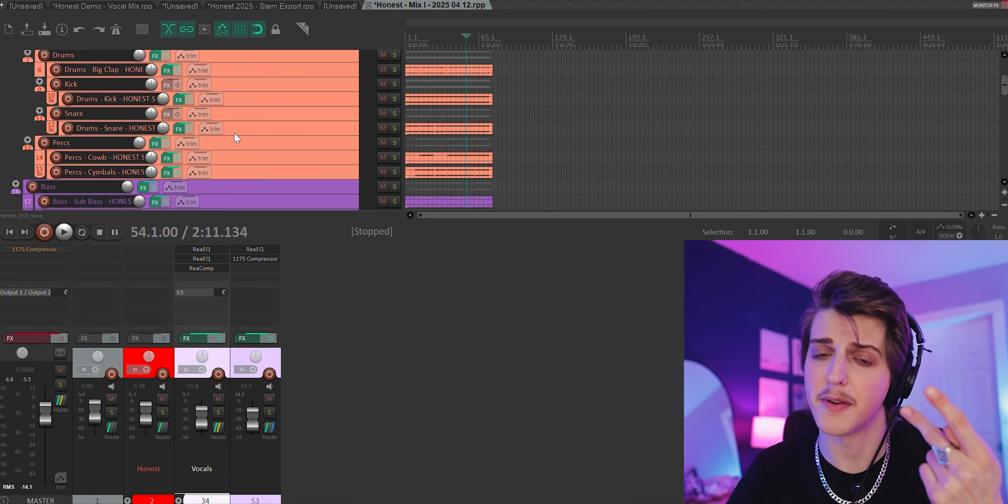
{"action": "scroll", "coordinate": [234, 136], "scroll_direction": "down", "scroll_amount": 7}
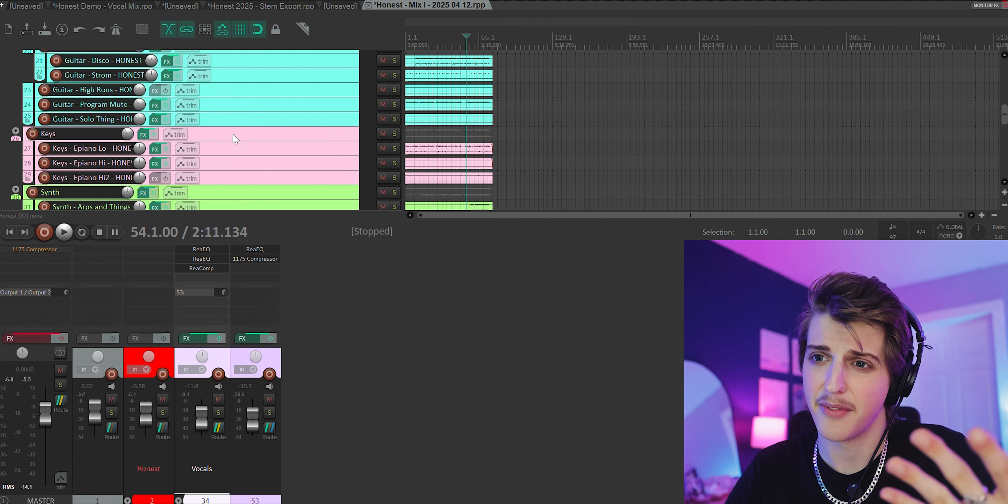
{"action": "left_click", "coordinate": [394, 149]}
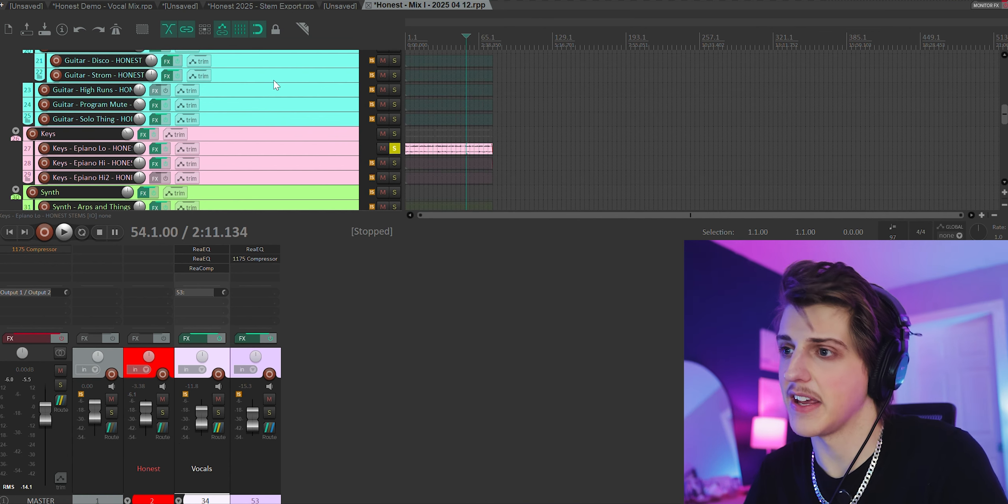
{"action": "scroll", "coordinate": [280, 99], "scroll_direction": "up", "scroll_amount": 4}
{"action": "left_click", "coordinate": [394, 87]}
{"action": "scroll", "coordinate": [362, 130], "scroll_direction": "up", "scroll_amount": 5}
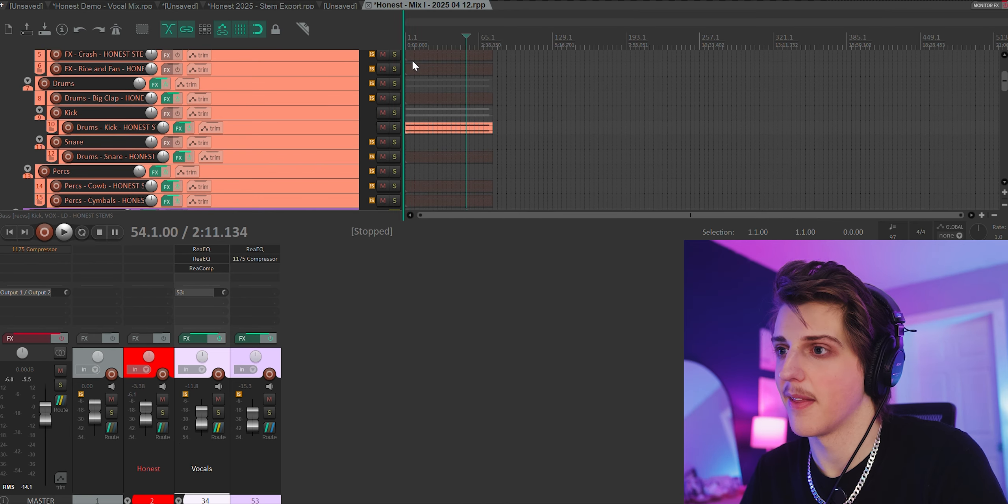
{"action": "scroll", "coordinate": [395, 73], "scroll_direction": "up", "scroll_amount": 2}
{"action": "left_click", "coordinate": [394, 74]}
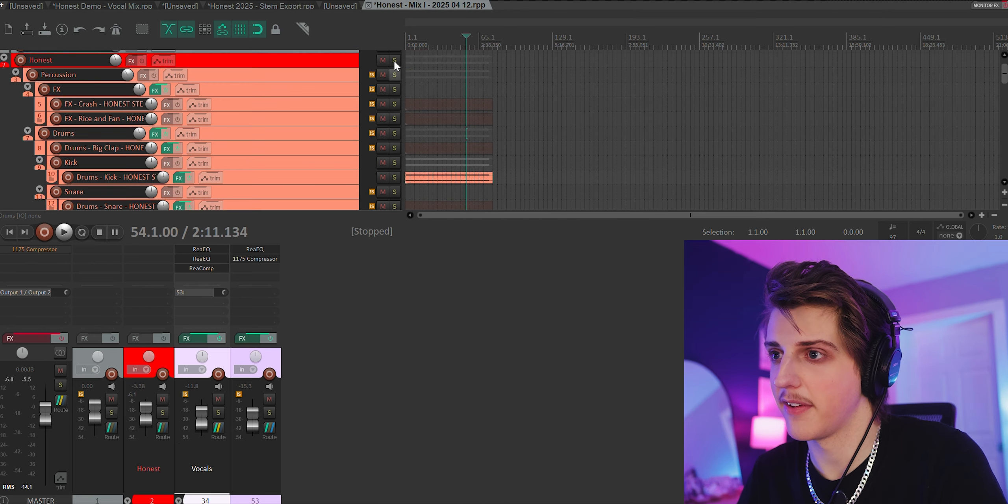
Step: Add the VOX - LD lead vocal to the solos and play the project from bar 57
{"action": "scroll", "coordinate": [329, 126], "scroll_direction": "down", "scroll_amount": 12}
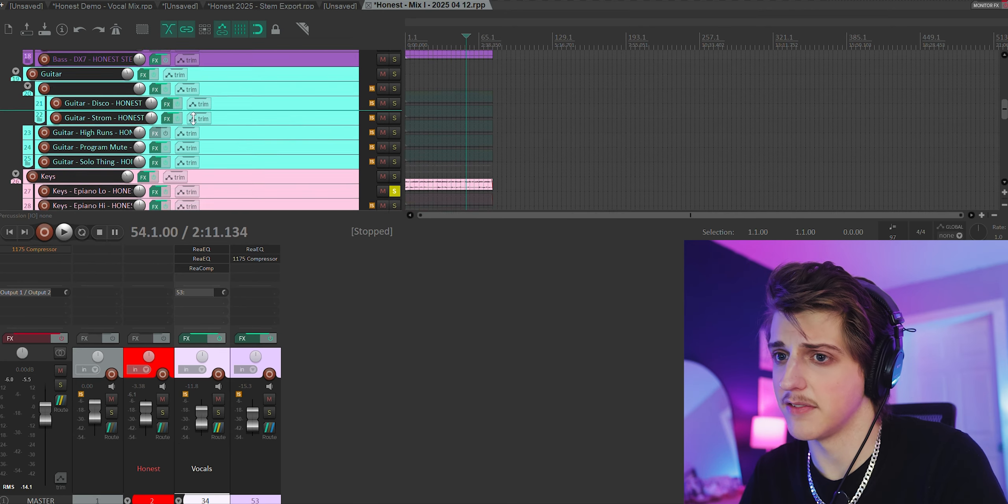
{"action": "scroll", "coordinate": [197, 124], "scroll_direction": "down", "scroll_amount": 3}
{"action": "left_click", "coordinate": [395, 152]}
{"action": "scroll", "coordinate": [477, 144], "scroll_direction": "up", "scroll_amount": 4}
{"action": "left_click", "coordinate": [670, 127]}
{"action": "left_click", "coordinate": [659, 137]}
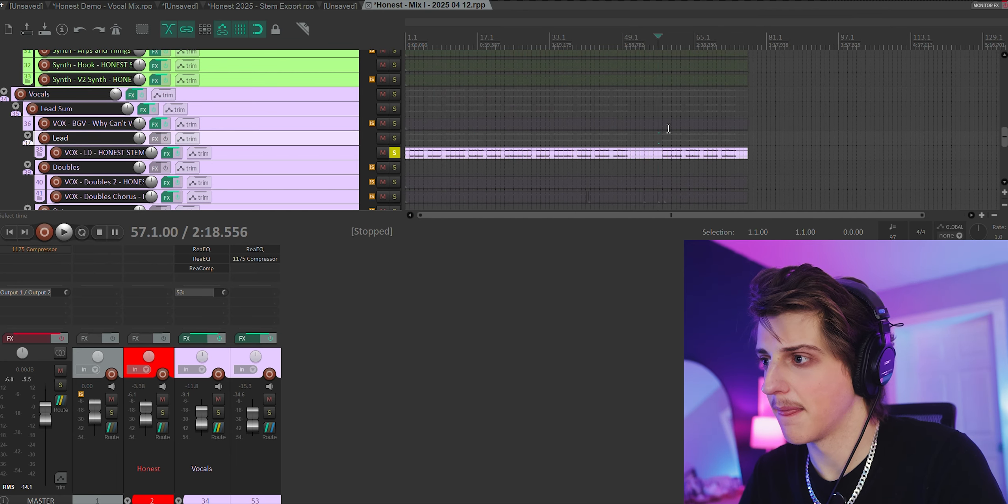
{"action": "key", "text": "space"}
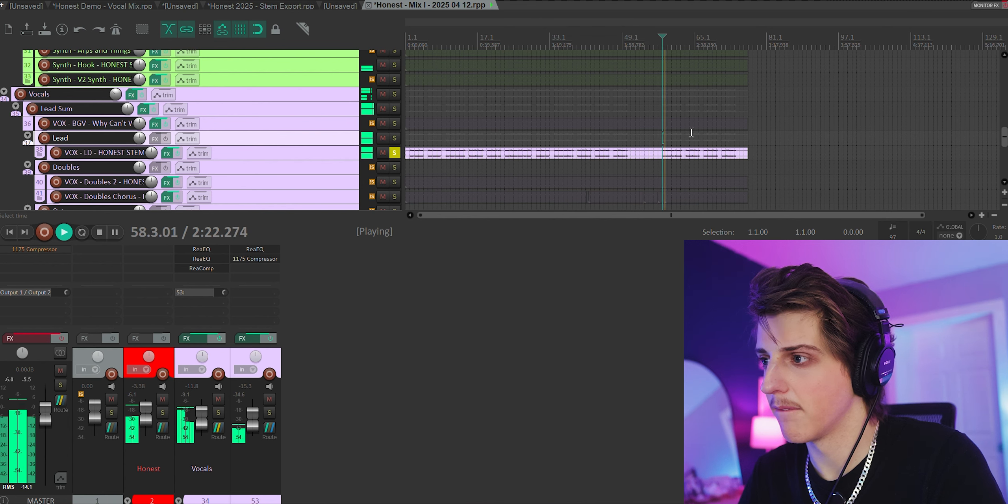
Step: Examine the soloed lead vocal and Keys - Epiano Lo stems and the neighbouring tracks' meters during playback
{"action": "scroll", "coordinate": [692, 132], "scroll_direction": "up", "scroll_amount": 4}
{"action": "scroll", "coordinate": [262, 130], "scroll_direction": "down", "scroll_amount": 1}
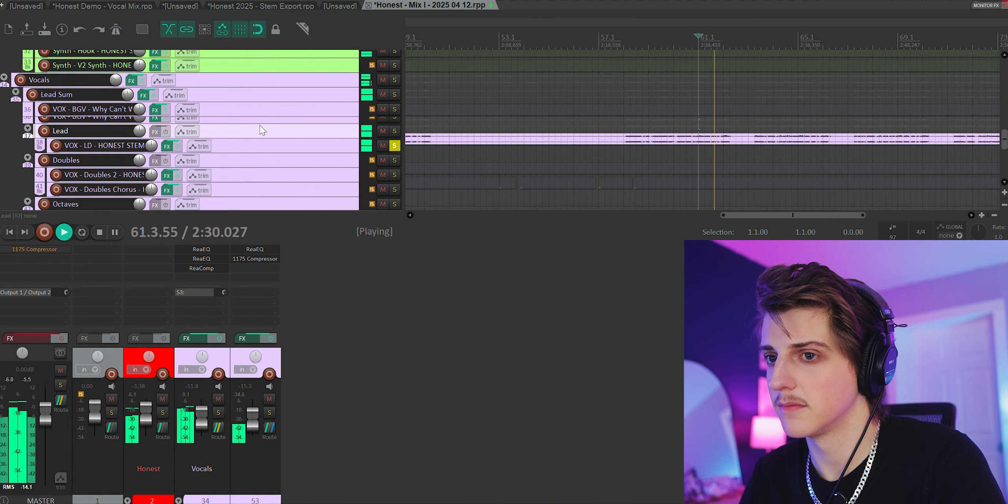
{"action": "scroll", "coordinate": [247, 175], "scroll_direction": "up", "scroll_amount": 5}
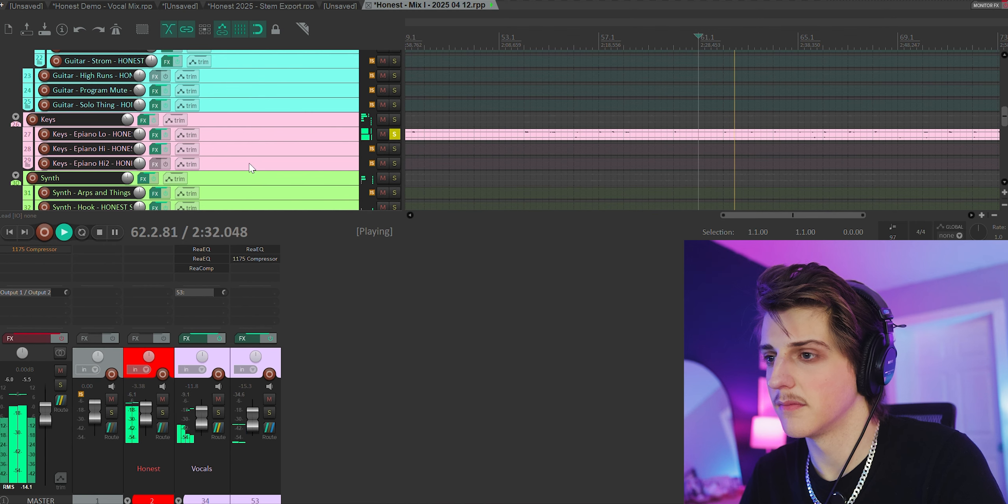
{"action": "scroll", "coordinate": [262, 130], "scroll_direction": "down", "scroll_amount": 2}
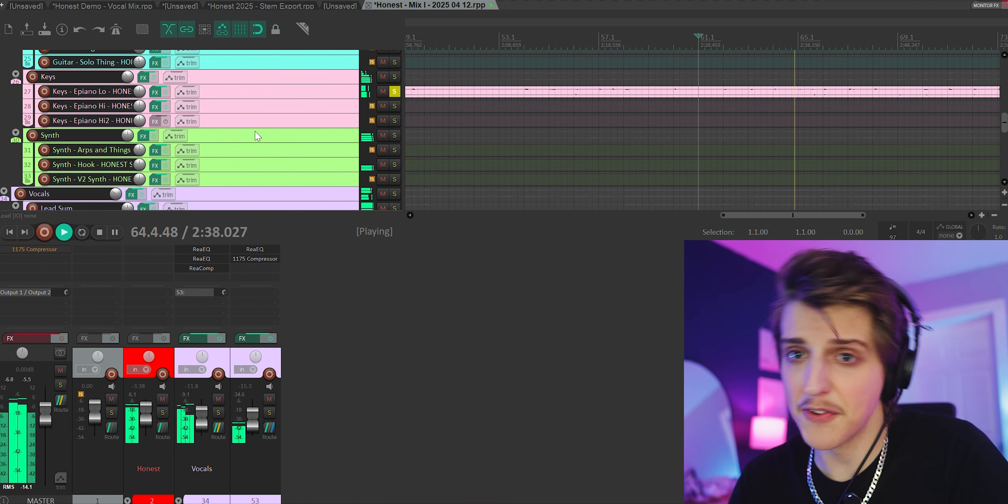
{"action": "scroll", "coordinate": [421, 69], "scroll_direction": "down", "scroll_amount": 4}
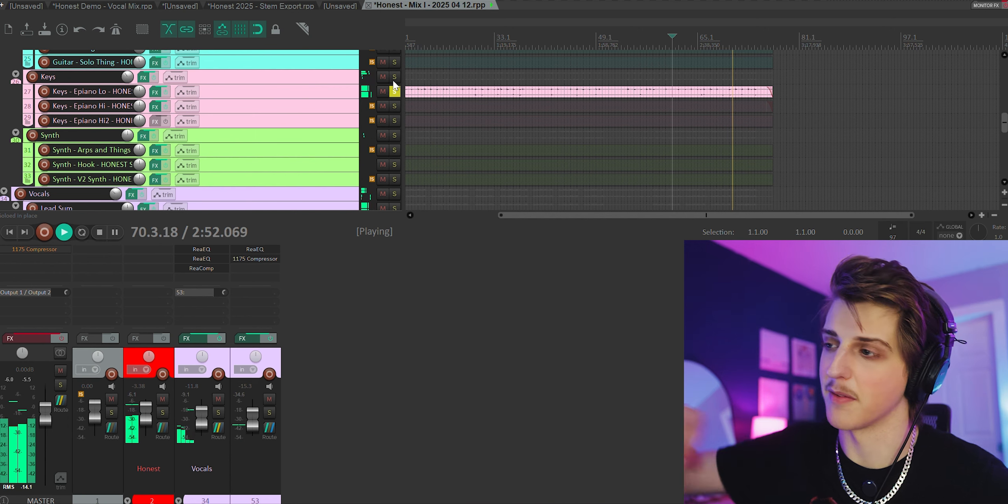
{"action": "scroll", "coordinate": [393, 84], "scroll_direction": "up", "scroll_amount": 3}
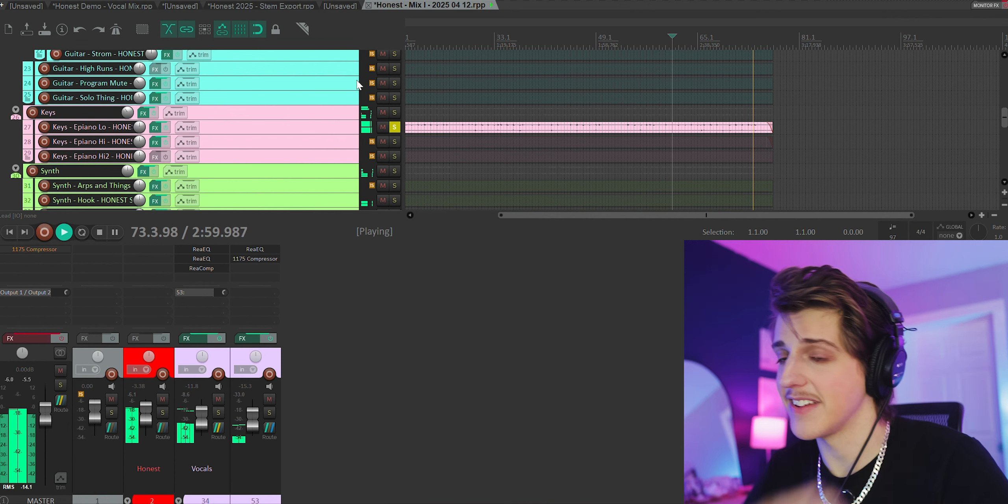
Step: Clear the Keys - Epiano Lo and VOX - LD solos, solo the Vocals folder instead, and play from about bar 61
{"action": "left_click", "coordinate": [394, 125]}
{"action": "left_click_drag", "start_coordinate": [1005, 117], "coordinate": [1005, 140]}
{"action": "left_click", "coordinate": [395, 132]}
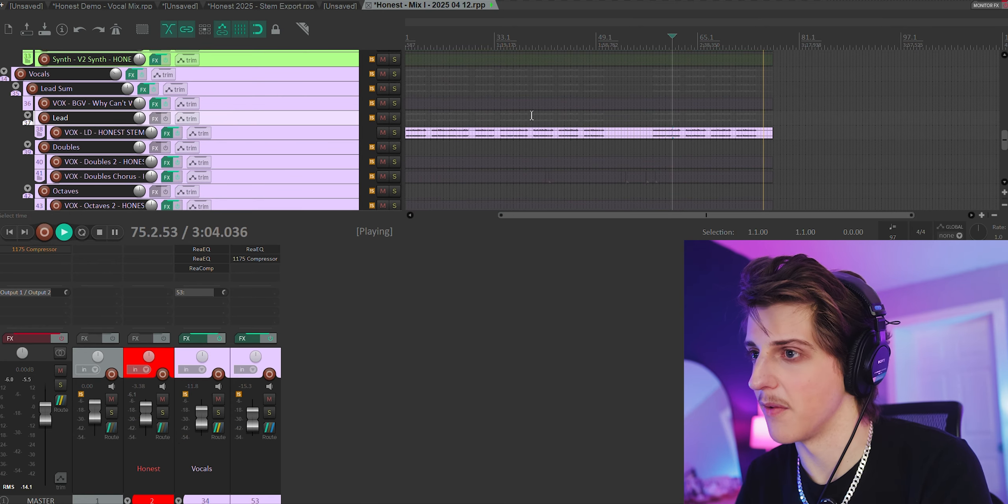
{"action": "left_click", "coordinate": [394, 74]}
{"action": "scroll", "coordinate": [346, 118], "scroll_direction": "down", "scroll_amount": 5}
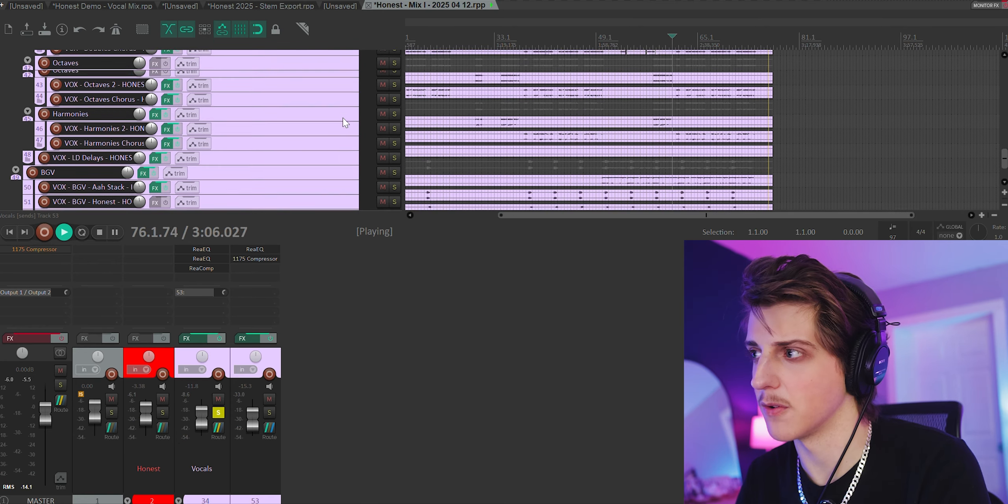
{"action": "left_click", "coordinate": [676, 99]}
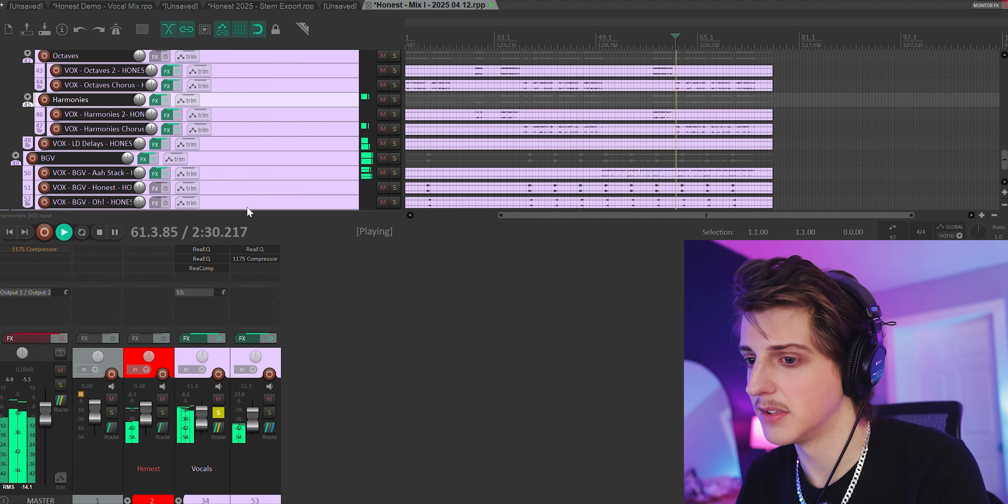
Step: Add the Guitar, Keys and Synth folders to the soloed tracks while the project plays
{"action": "scroll", "coordinate": [342, 130], "scroll_direction": "up", "scroll_amount": 8}
{"action": "scroll", "coordinate": [343, 130], "scroll_direction": "down", "scroll_amount": 2}
{"action": "scroll", "coordinate": [343, 126], "scroll_direction": "up", "scroll_amount": 3}
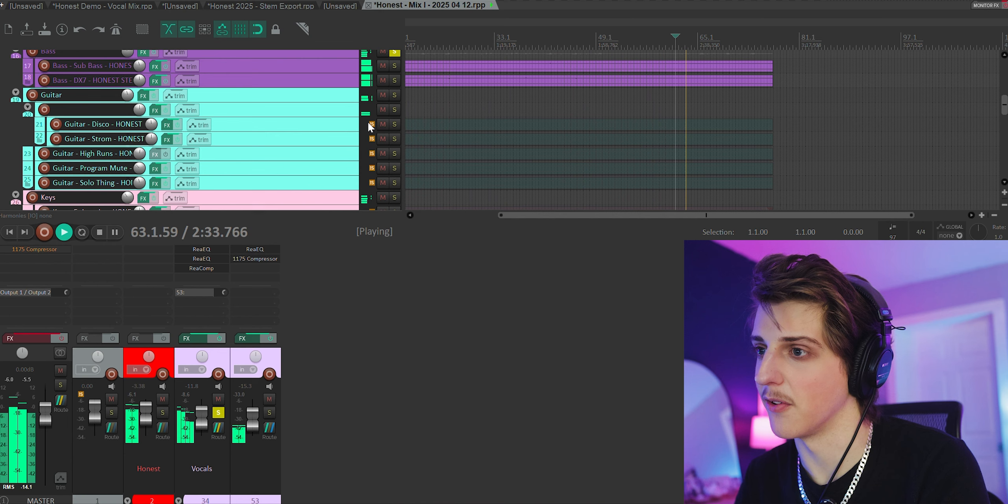
{"action": "left_click", "coordinate": [398, 89]}
{"action": "scroll", "coordinate": [378, 94], "scroll_direction": "down", "scroll_amount": 3}
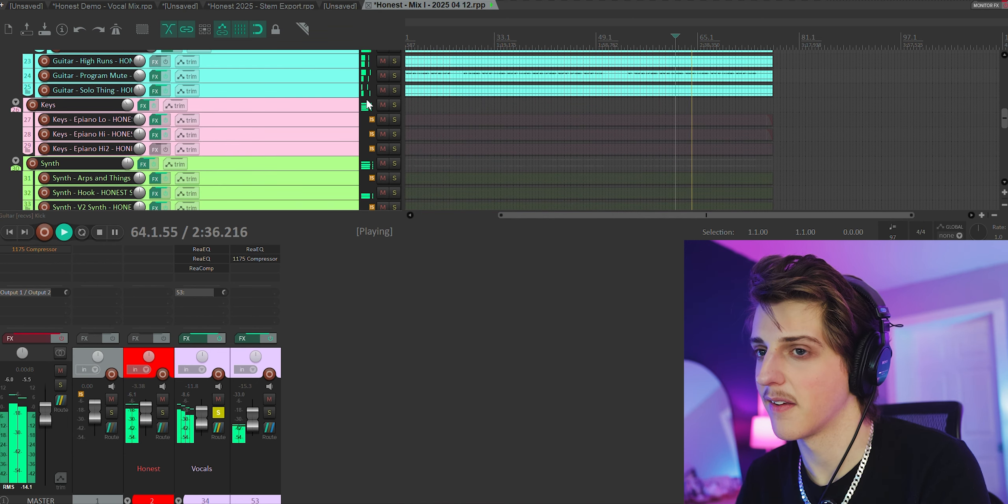
{"action": "left_click", "coordinate": [395, 105]}
{"action": "scroll", "coordinate": [374, 126], "scroll_direction": "down", "scroll_amount": 3}
{"action": "left_click", "coordinate": [392, 115]}
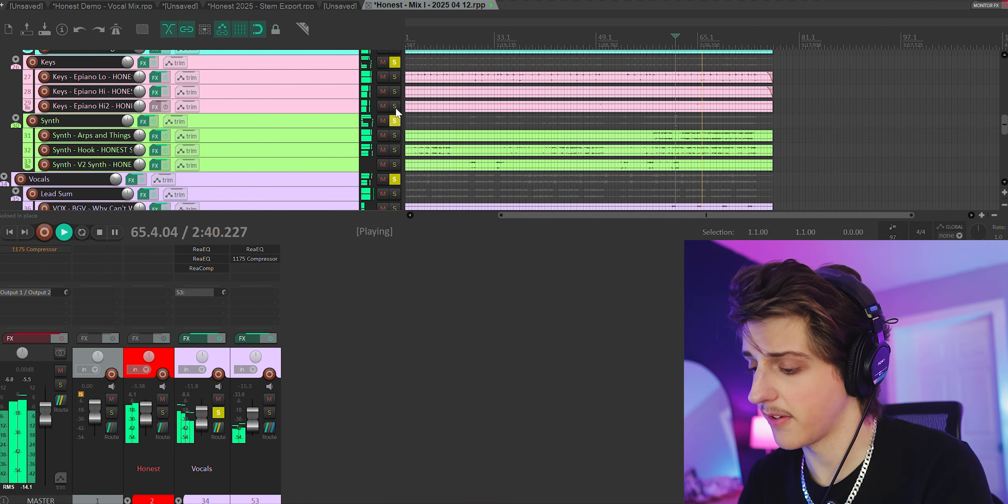
Step: Clear all track solos, listen to the full mix while looking over the vocal stems, and stop playback
{"action": "key", "text": "ctrl+a"}
{"action": "left_click", "coordinate": [395, 165]}
{"action": "scroll", "coordinate": [316, 149], "scroll_direction": "down", "scroll_amount": 3}
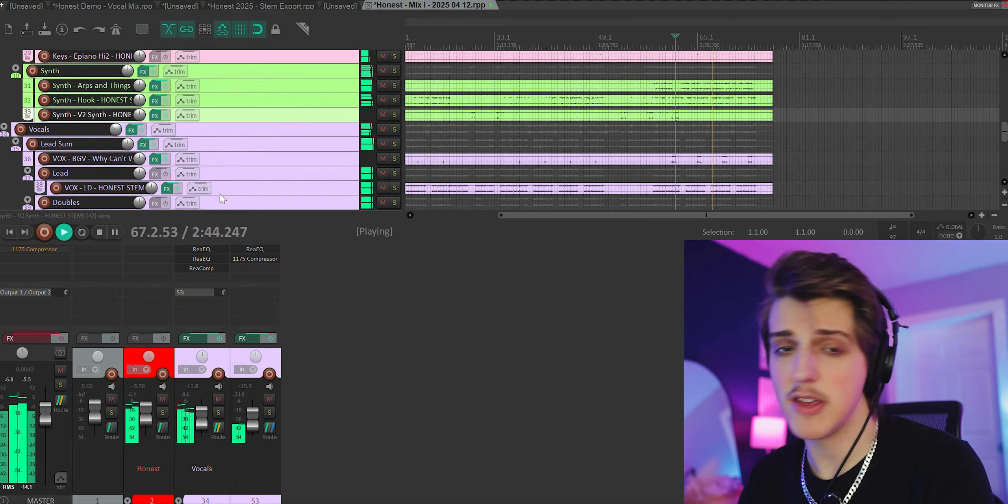
{"action": "scroll", "coordinate": [220, 194], "scroll_direction": "down", "scroll_amount": 3}
{"action": "scroll", "coordinate": [230, 172], "scroll_direction": "down", "scroll_amount": 2}
{"action": "scroll", "coordinate": [231, 171], "scroll_direction": "down", "scroll_amount": 5}
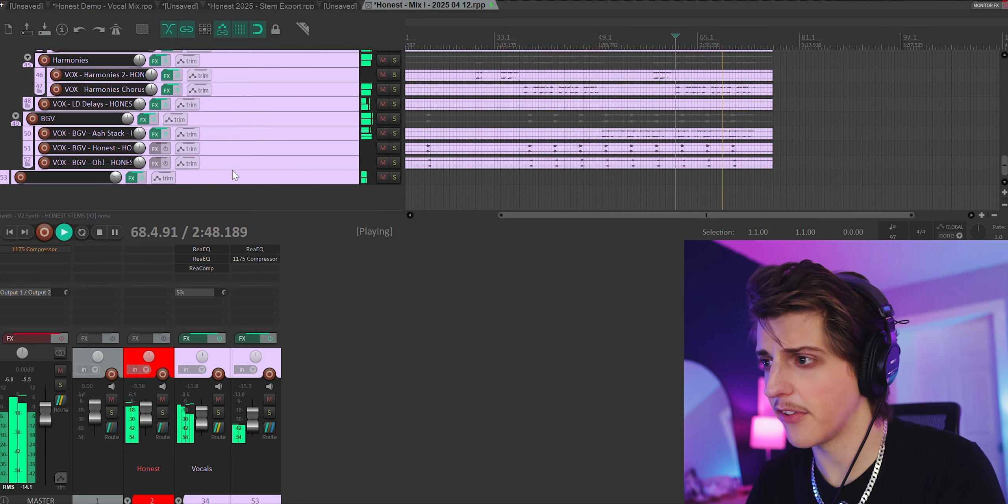
{"action": "key", "text": "space"}
Step: Mute the Vocals folder in the mixer and play the project from about bar 63
{"action": "scroll", "coordinate": [232, 170], "scroll_direction": "up", "scroll_amount": 5}
{"action": "scroll", "coordinate": [232, 170], "scroll_direction": "up", "scroll_amount": 8}
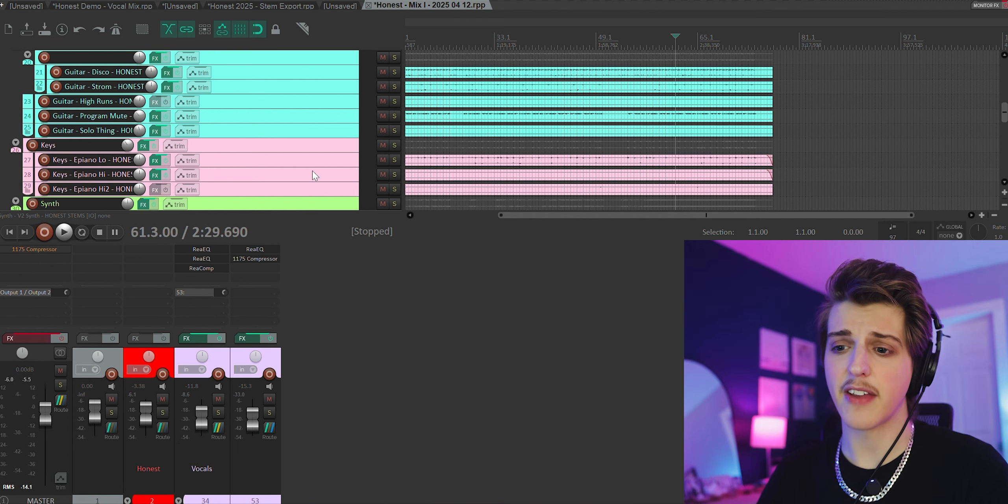
{"action": "left_click", "coordinate": [218, 399]}
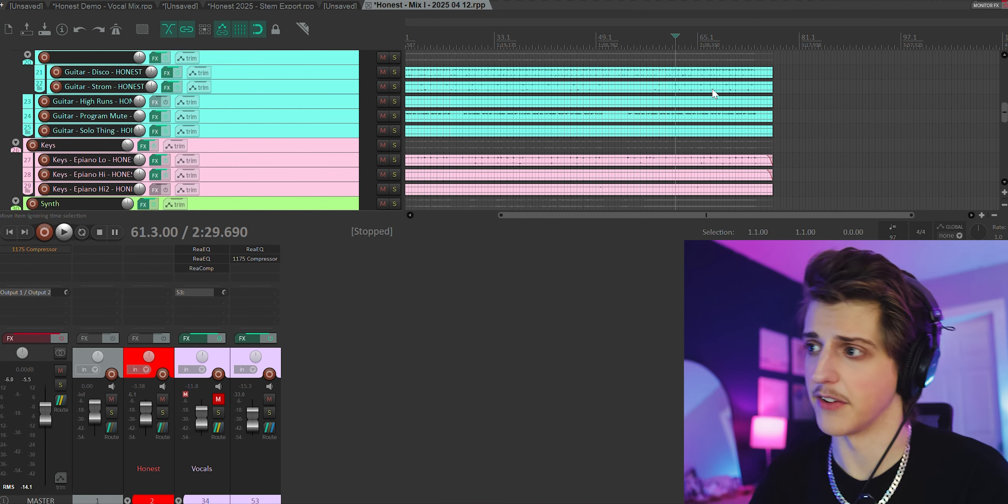
{"action": "left_click", "coordinate": [695, 150]}
{"action": "key", "text": "space"}
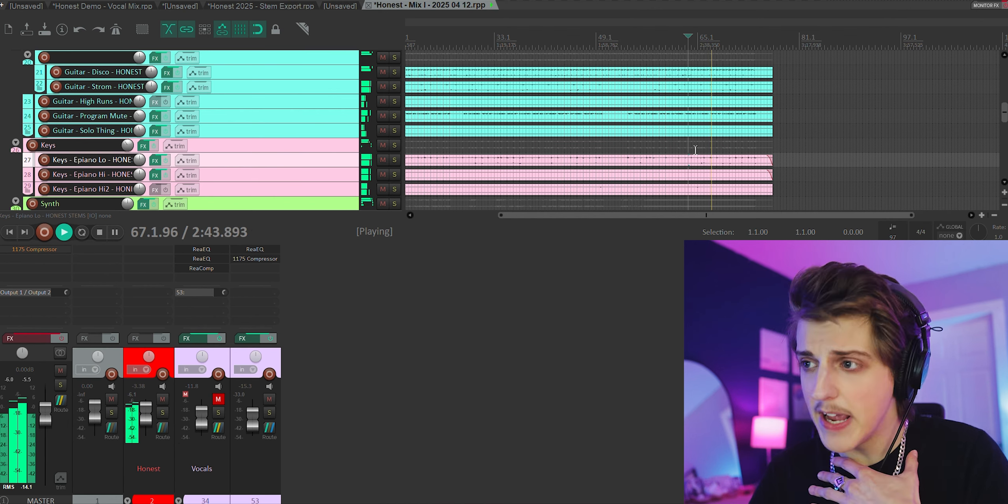
Step: Examine the instrumental stems during playback with the vocals muted, replaying from about bar 62
{"action": "scroll", "coordinate": [696, 149], "scroll_direction": "up", "scroll_amount": 3}
{"action": "scroll", "coordinate": [695, 149], "scroll_direction": "down", "scroll_amount": 4}
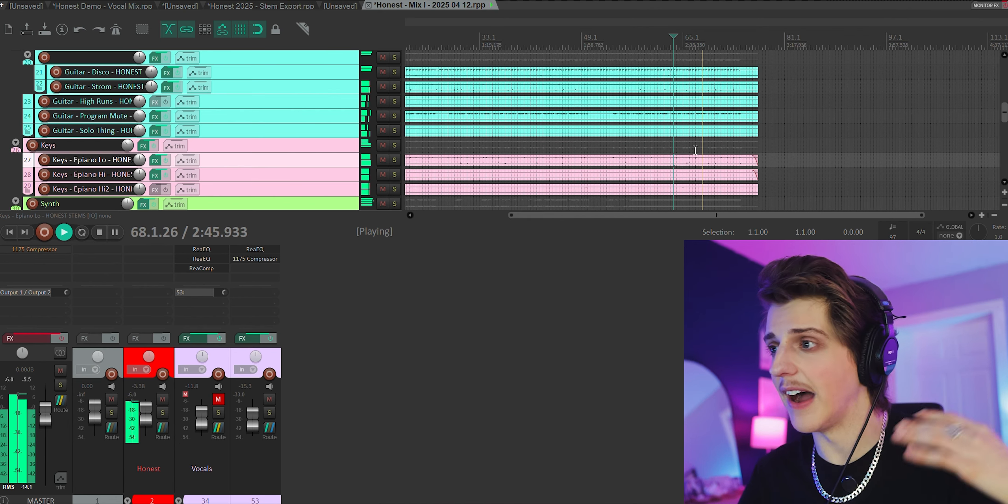
{"action": "scroll", "coordinate": [838, 90], "scroll_direction": "down", "scroll_amount": 3}
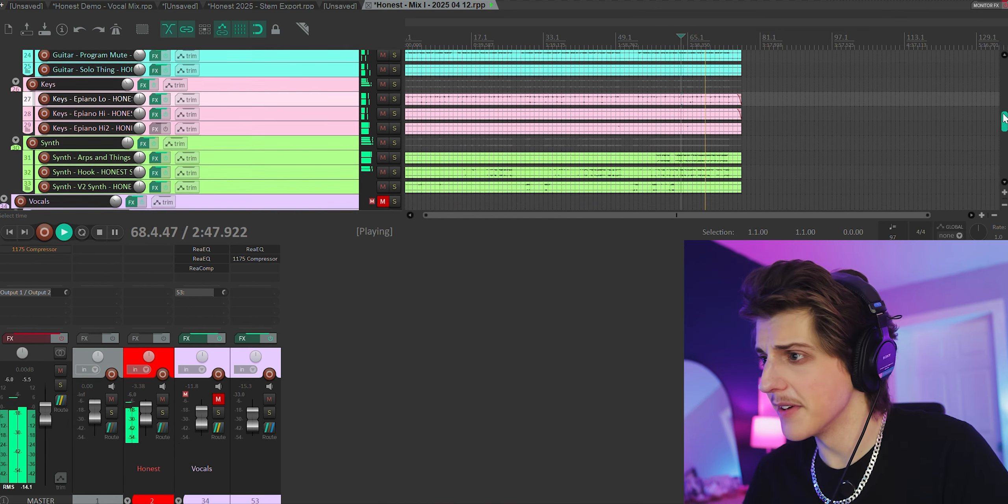
{"action": "scroll", "coordinate": [839, 90], "scroll_direction": "up", "scroll_amount": 8}
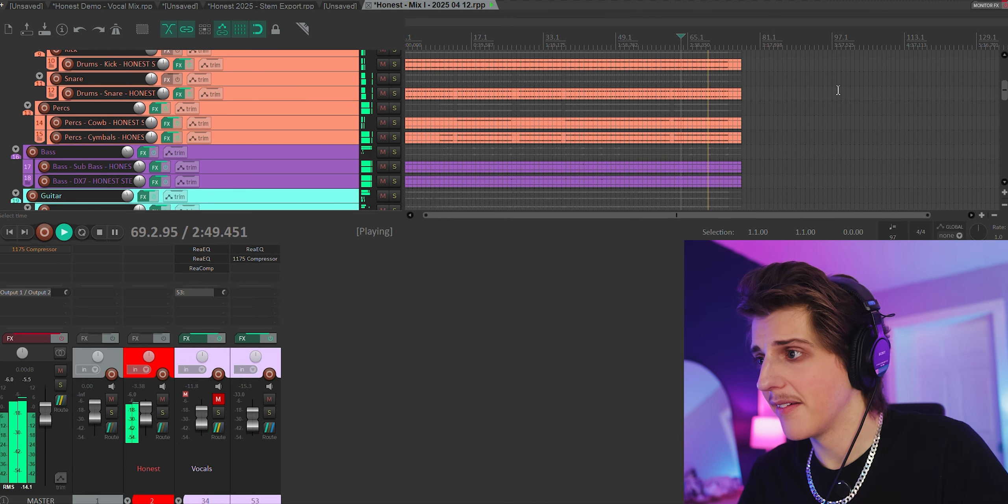
{"action": "left_click", "coordinate": [676, 110]}
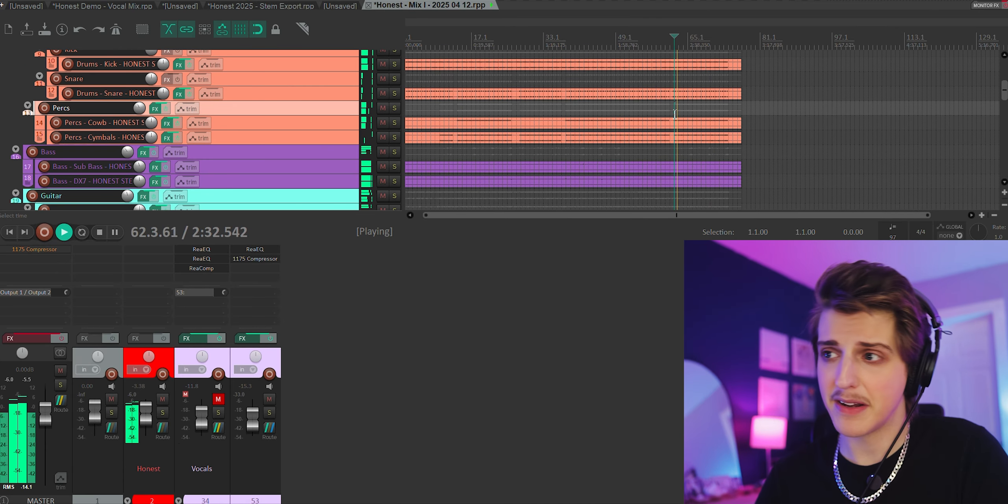
{"action": "scroll", "coordinate": [834, 156], "scroll_direction": "up", "scroll_amount": 4}
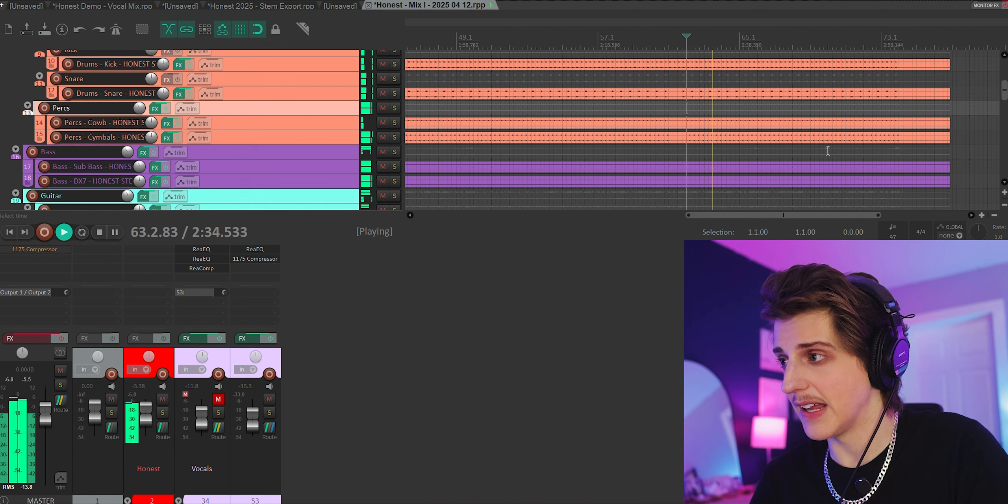
{"action": "scroll", "coordinate": [826, 151], "scroll_direction": "down", "scroll_amount": 5}
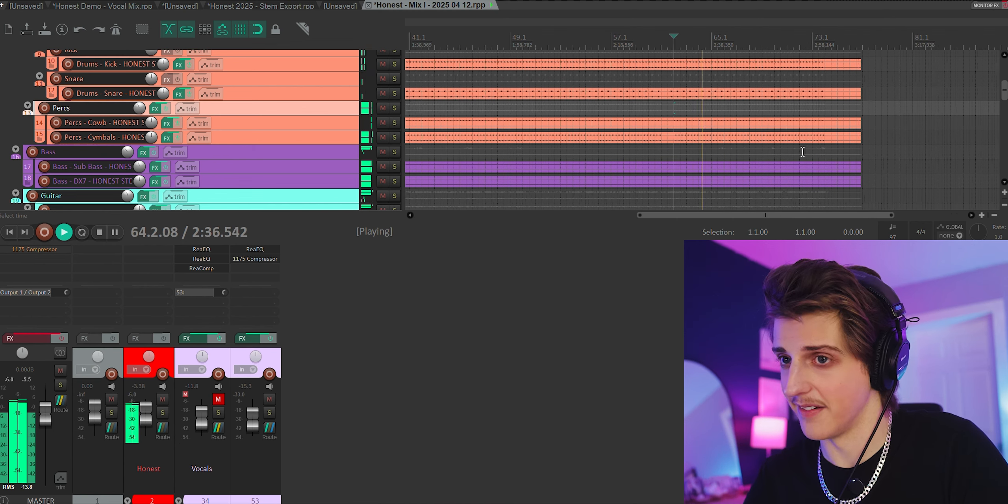
{"action": "scroll", "coordinate": [336, 144], "scroll_direction": "up", "scroll_amount": 1}
{"action": "scroll", "coordinate": [335, 141], "scroll_direction": "down", "scroll_amount": 5}
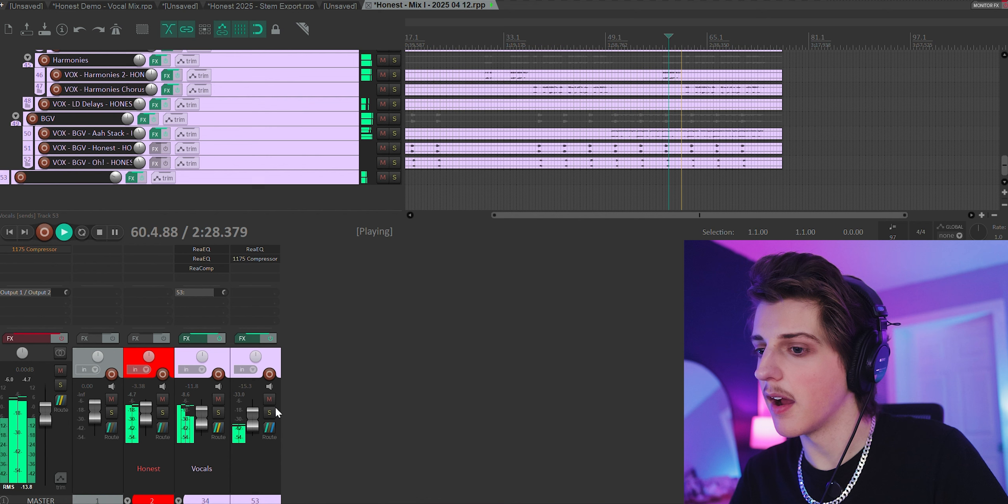
Step: Solo track 53 and the Vocals folder, switching track 53's solo off and on to compare
{"action": "left_click", "coordinate": [271, 412]}
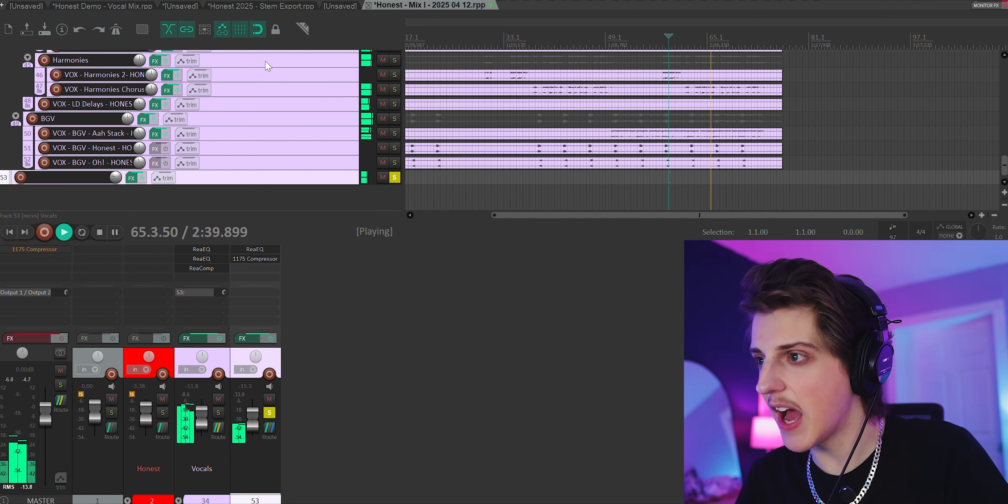
{"action": "left_click", "coordinate": [219, 412]}
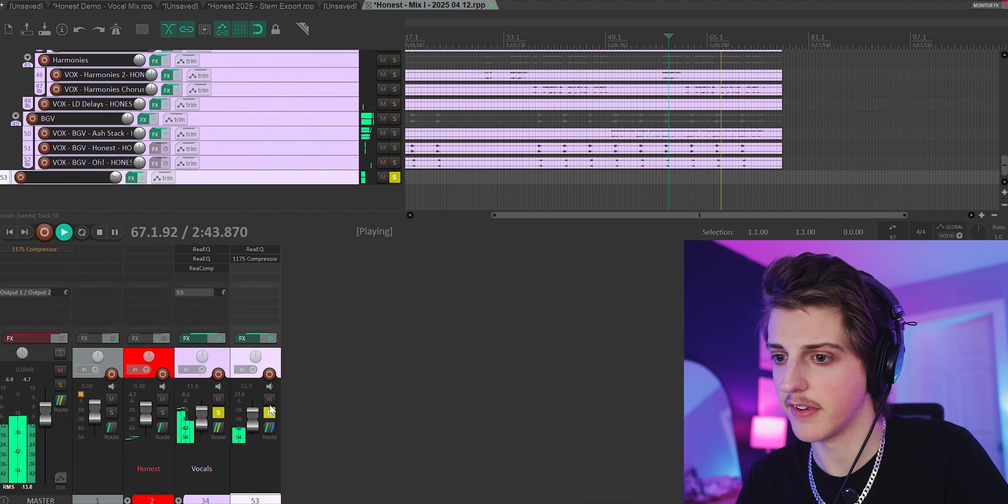
{"action": "left_click", "coordinate": [270, 409]}
{"action": "left_click", "coordinate": [270, 411]}
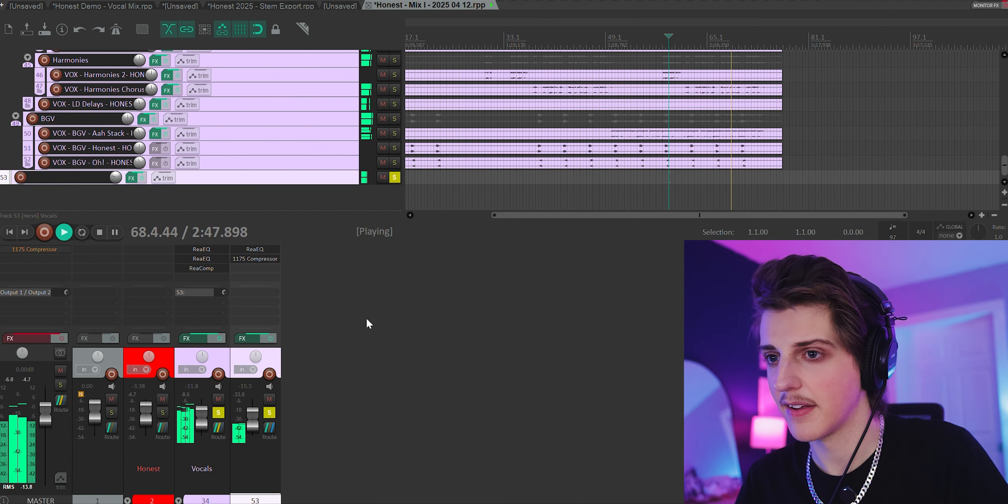
Step: Audition the soloed Honest and Vocals folders without track 53 from bar 73, and stop playback
{"action": "scroll", "coordinate": [468, 119], "scroll_direction": "down", "scroll_amount": 4}
{"action": "scroll", "coordinate": [451, 151], "scroll_direction": "up", "scroll_amount": 4}
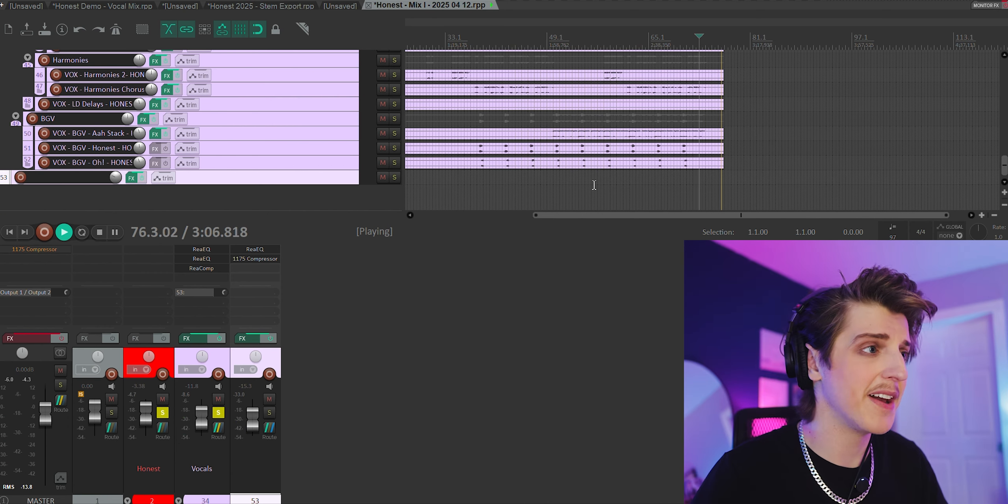
{"action": "key", "text": "space"}
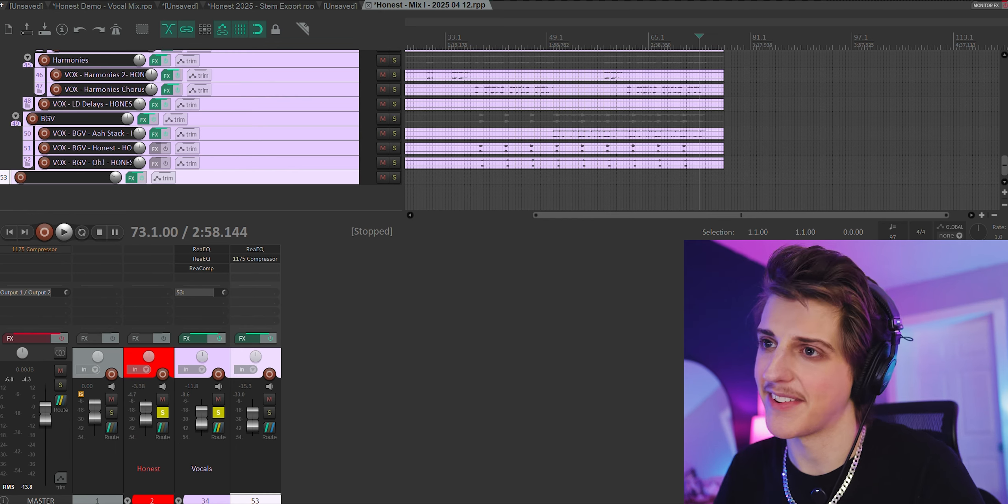
Step: Switch to the Honest Demo - Vocal Mix project, toggle the lead Verse track's solo, and look over its drum and lead vocal tracks
{"action": "left_click", "coordinate": [218, 1]}
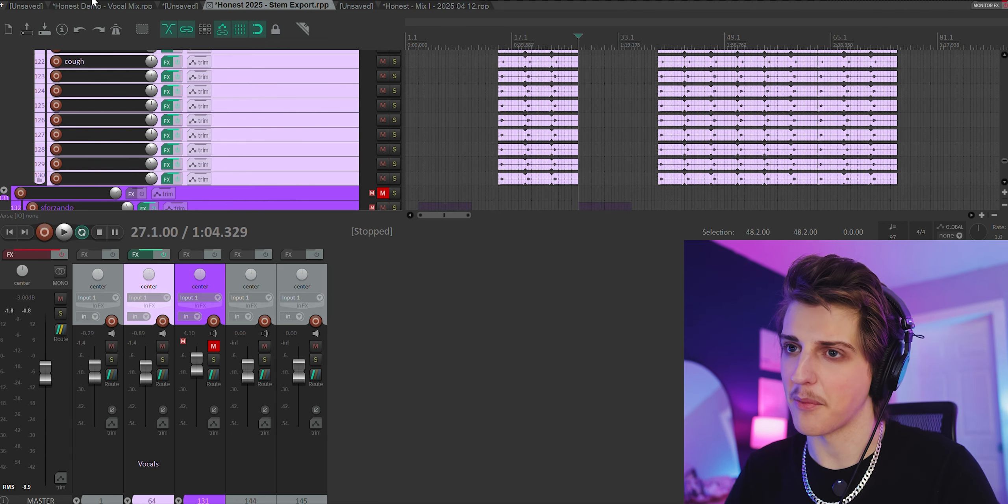
{"action": "left_click", "coordinate": [93, 3]}
{"action": "scroll", "coordinate": [283, 92], "scroll_direction": "up", "scroll_amount": 3}
{"action": "scroll", "coordinate": [341, 115], "scroll_direction": "down", "scroll_amount": 2}
{"action": "left_click", "coordinate": [396, 144]}
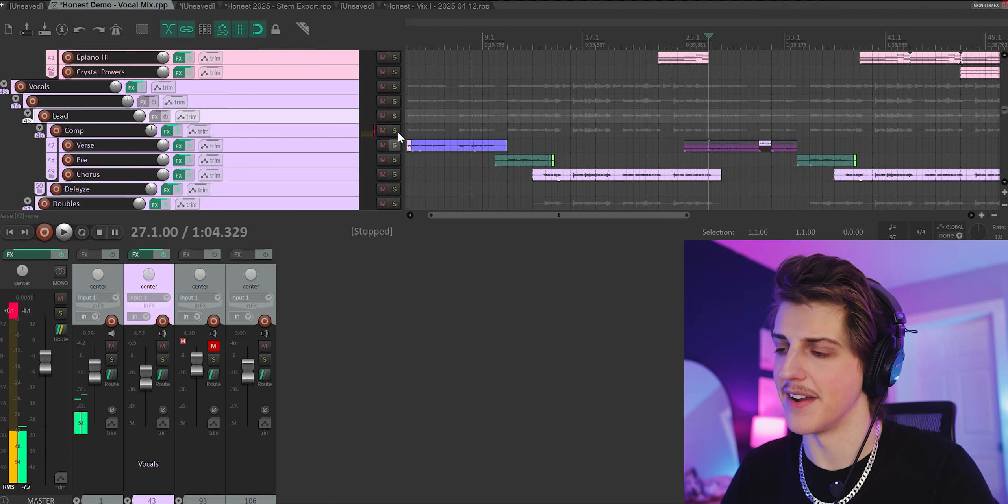
{"action": "scroll", "coordinate": [395, 126], "scroll_direction": "down", "scroll_amount": 4}
{"action": "scroll", "coordinate": [416, 115], "scroll_direction": "down", "scroll_amount": 3}
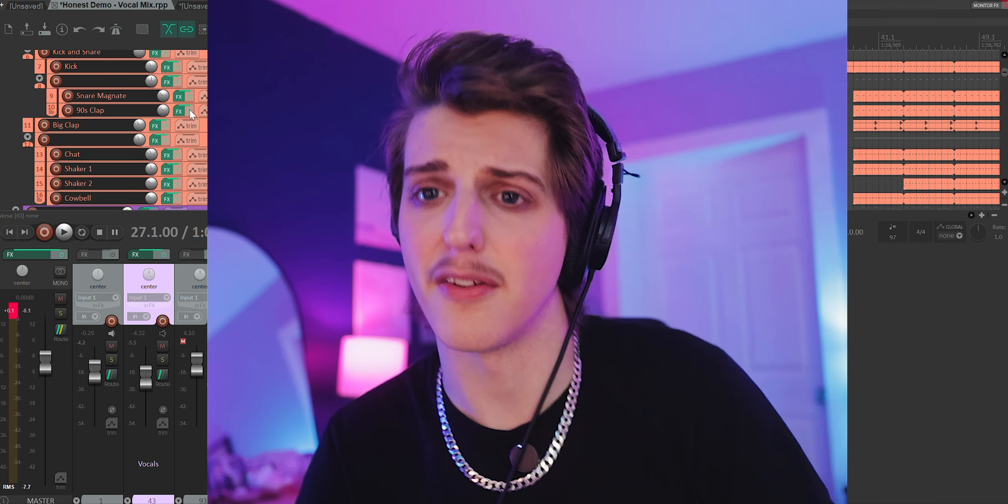
{"action": "scroll", "coordinate": [190, 109], "scroll_direction": "down", "scroll_amount": 15}
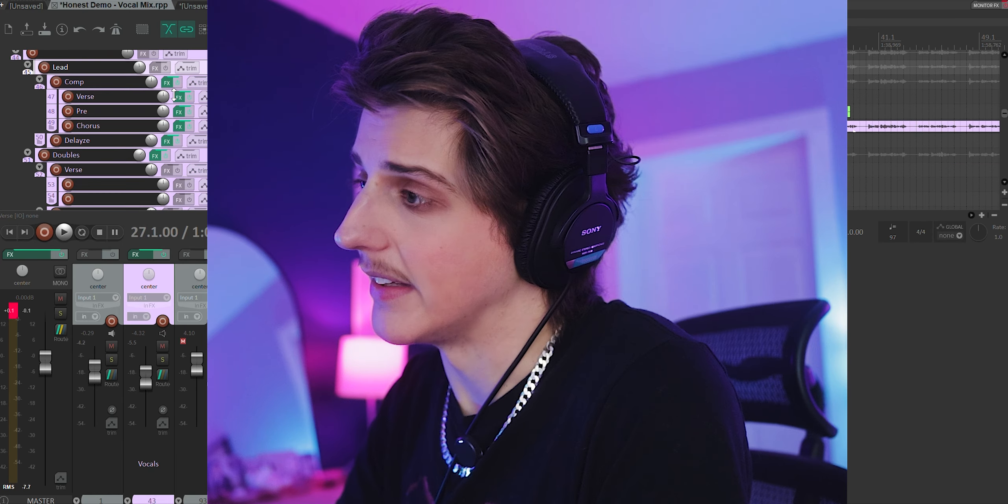